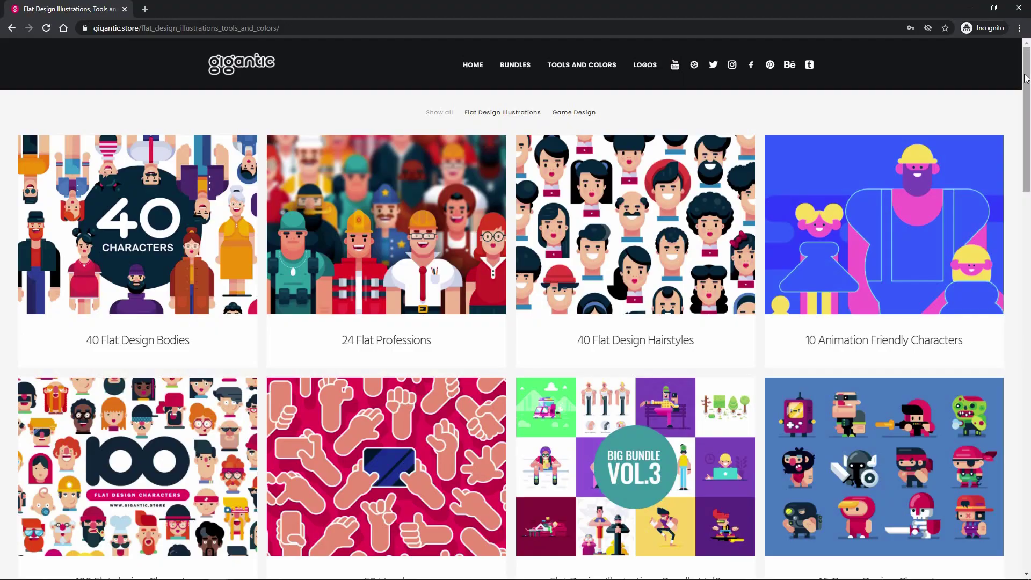
{"action": "scroll", "coordinate": [1027, 119], "scroll_direction": "down", "scroll_amount": 5}
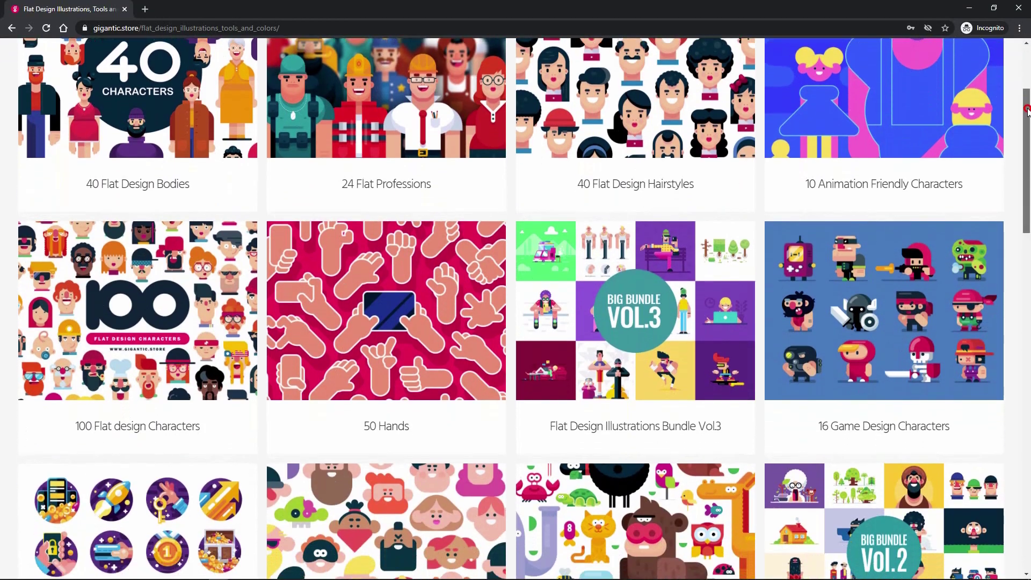
{"action": "left_click_drag", "start_coordinate": [1027, 120], "coordinate": [1027, 196]}
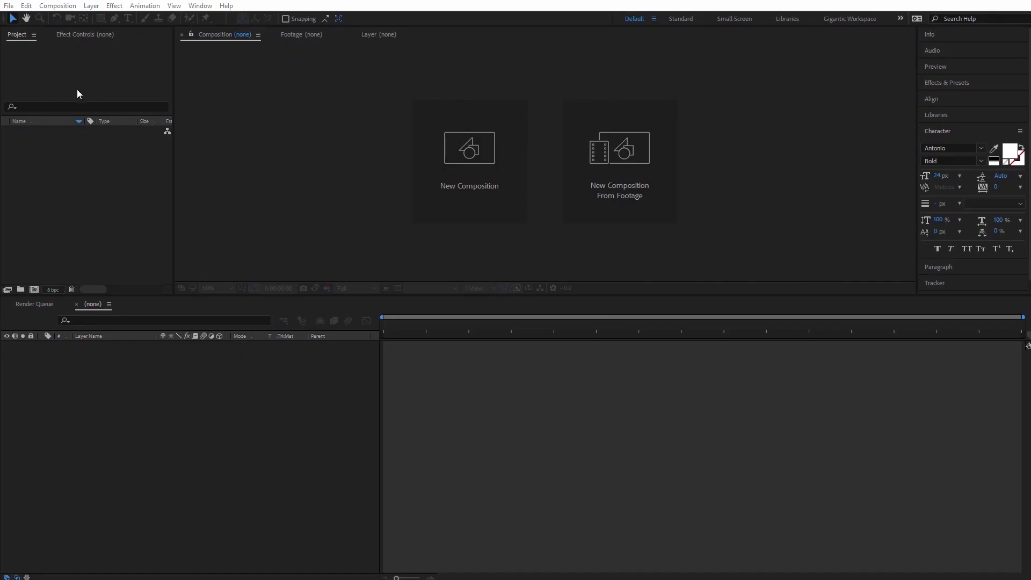
- Import the Meditation Man Illustrator file as a composition with Layer Size footage dimensions, and open that composition
{"action": "right_click", "coordinate": [63, 167]}
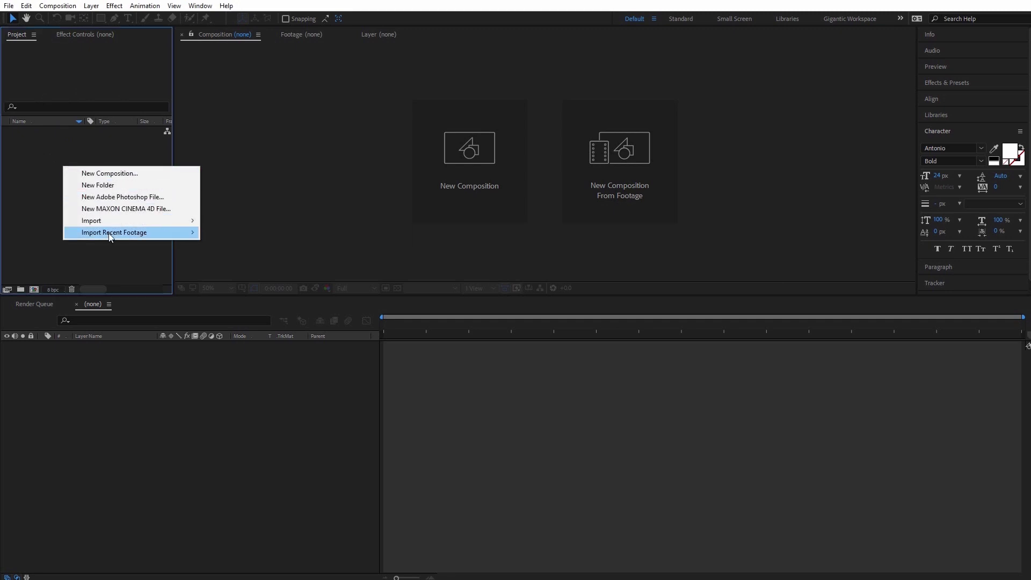
{"action": "mouse_move", "coordinate": [109, 225]}
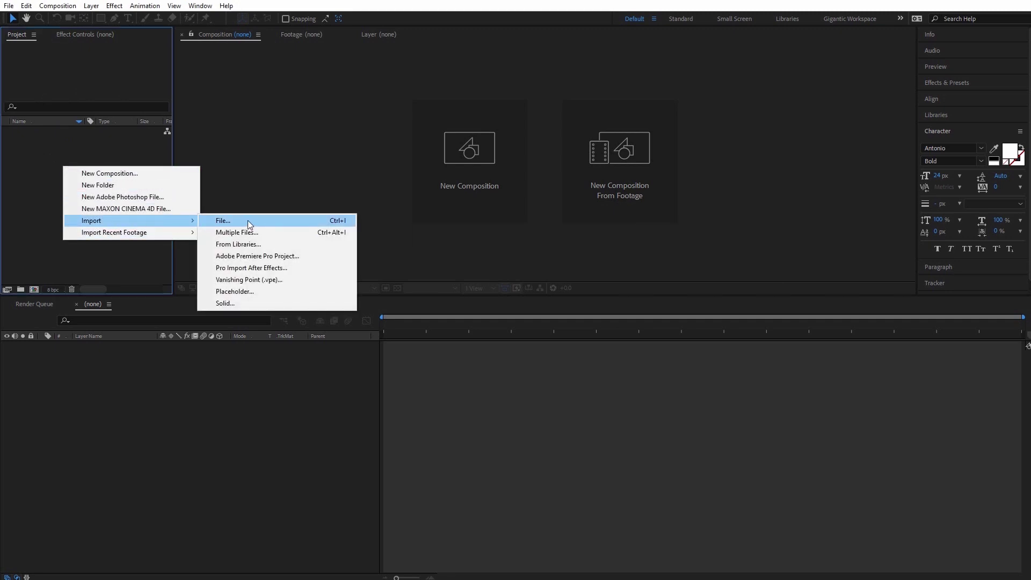
{"action": "left_click", "coordinate": [220, 222]}
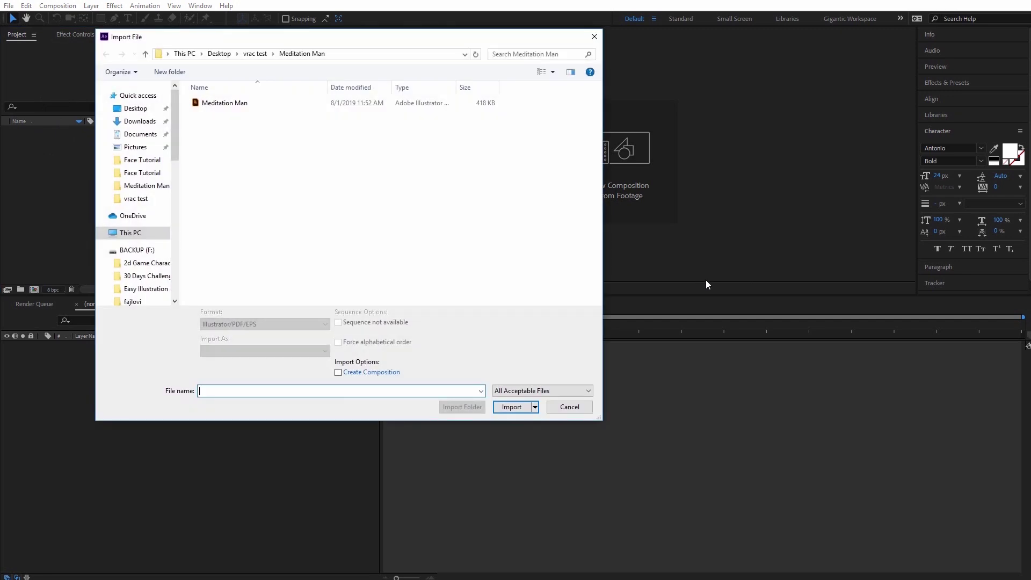
{"action": "left_click", "coordinate": [226, 106]}
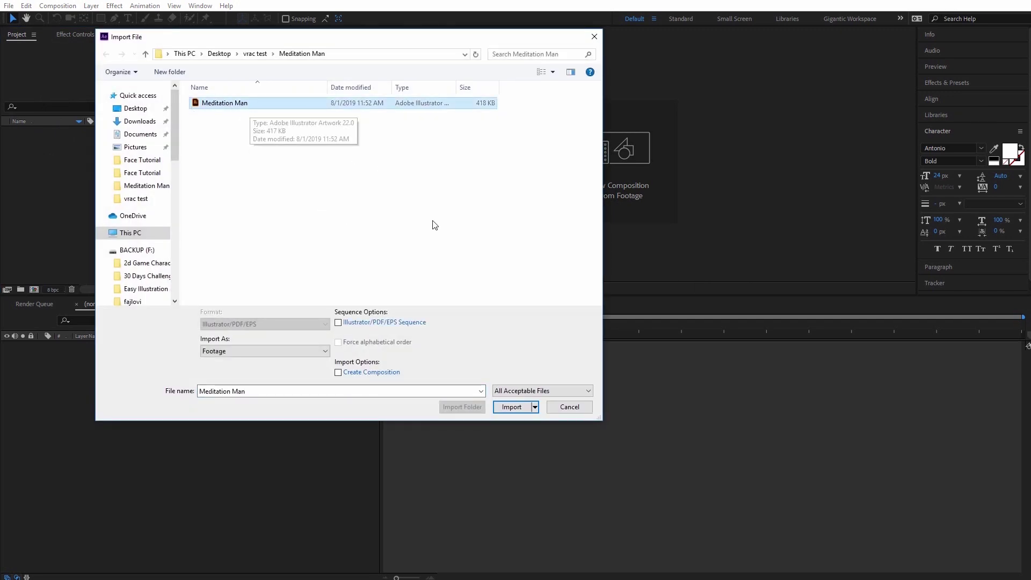
{"action": "left_click", "coordinate": [514, 406]}
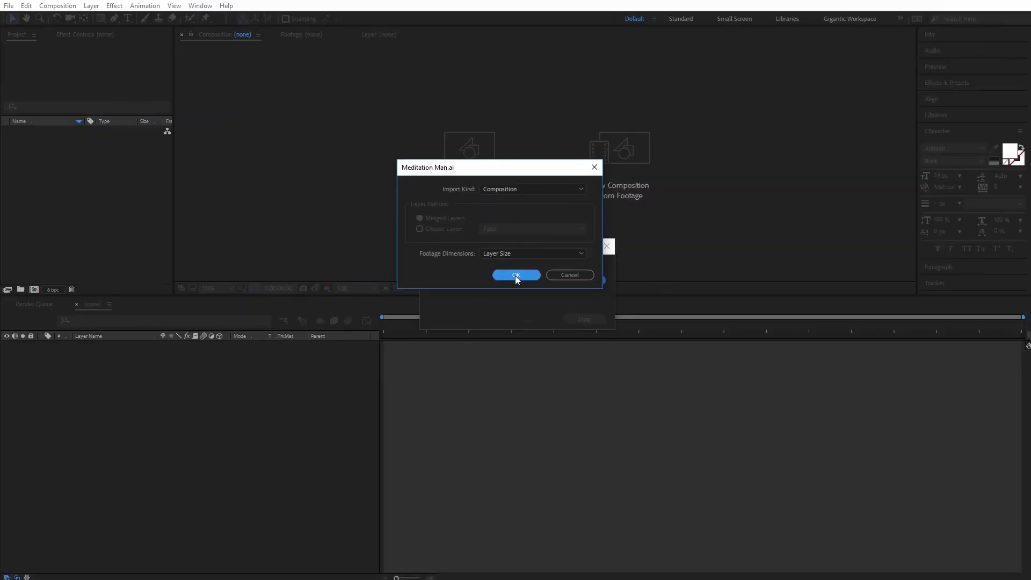
{"action": "left_click", "coordinate": [515, 277]}
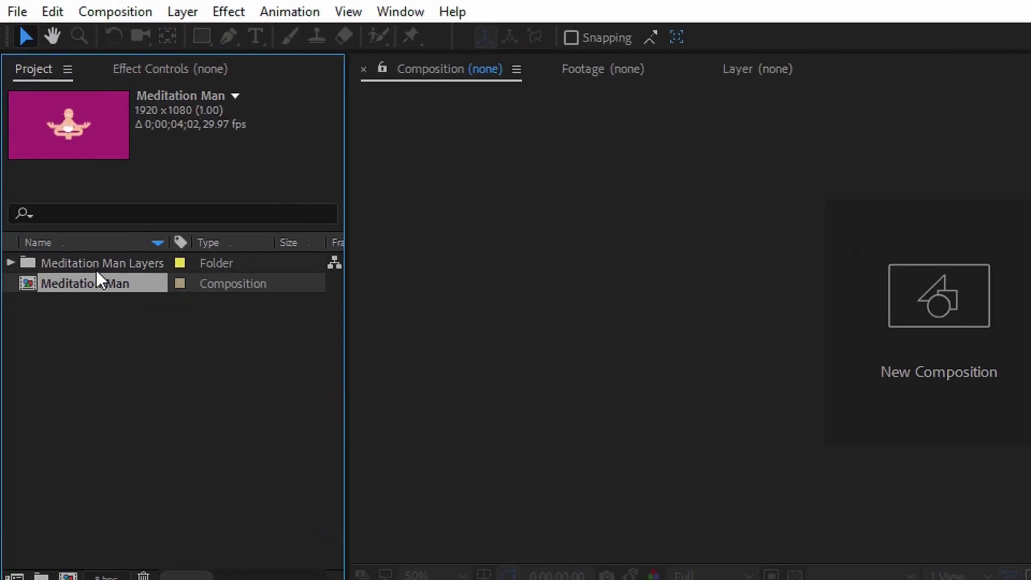
{"action": "double_click", "coordinate": [59, 282]}
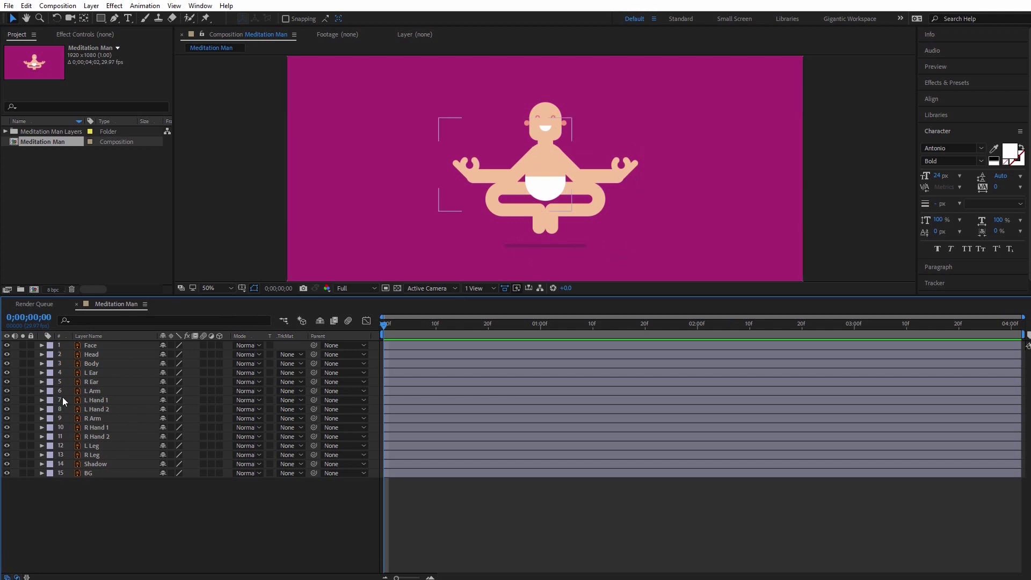
- Create shapes from all the vector layers and move the resulting outline layers together above the original layers
{"action": "left_click", "coordinate": [90, 347]}
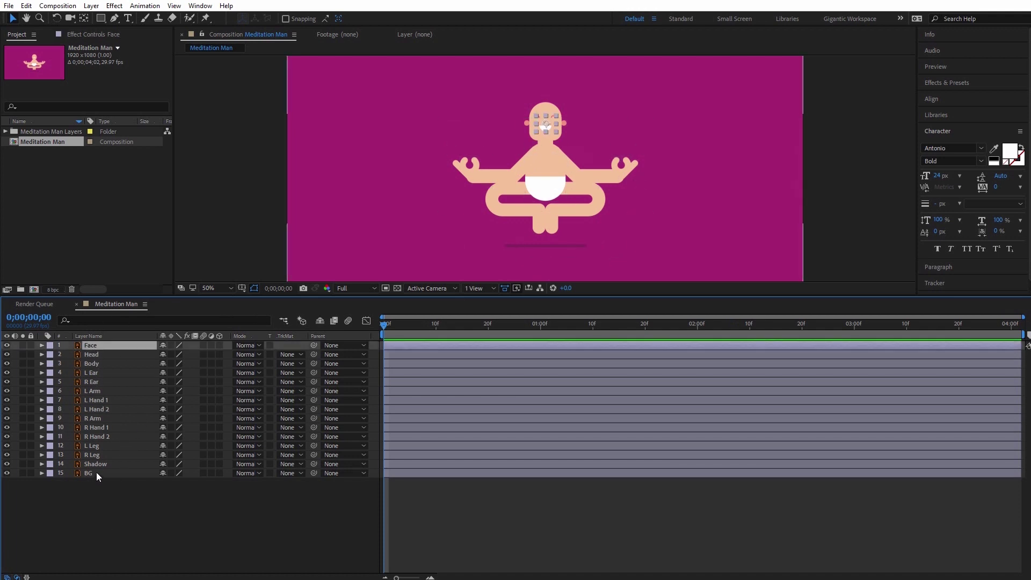
{"action": "key", "text": "ctrl+a"}
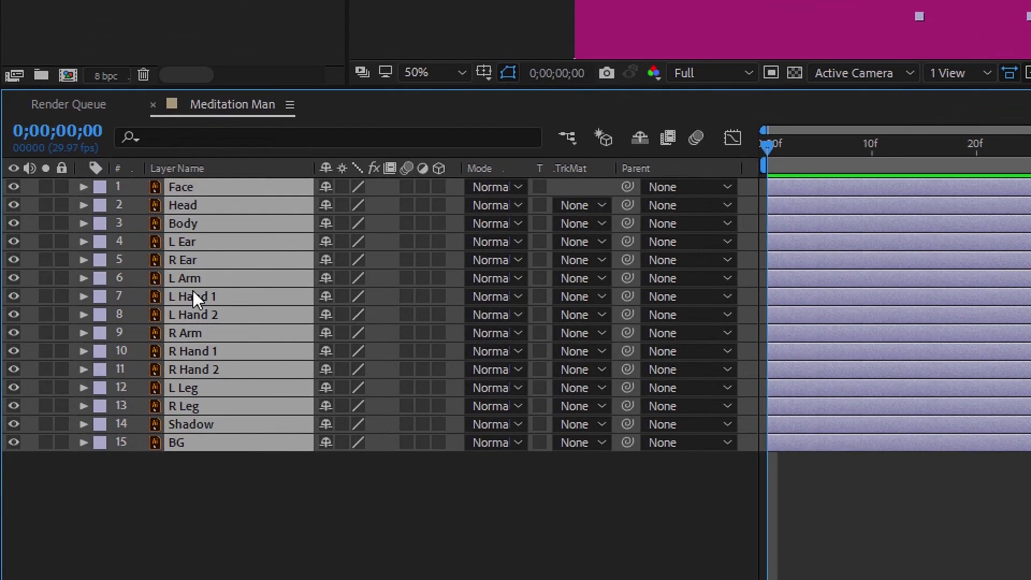
{"action": "right_click", "coordinate": [99, 398]}
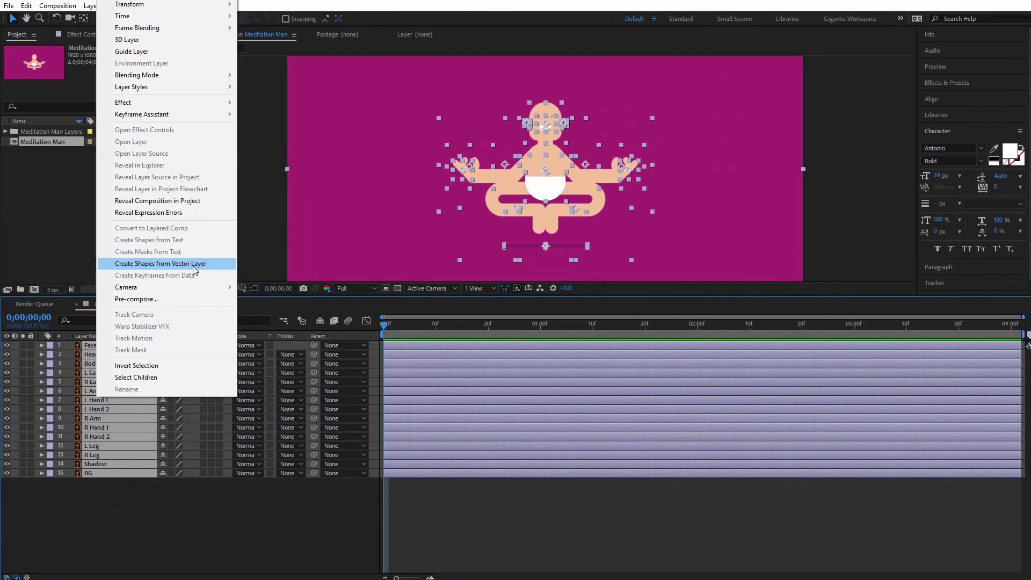
{"action": "left_click", "coordinate": [154, 154]}
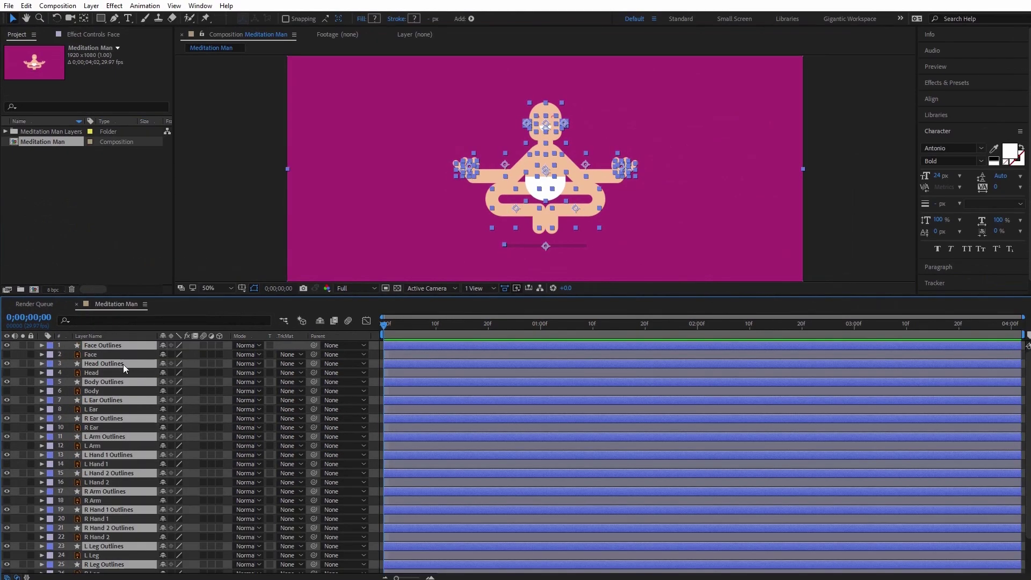
{"action": "left_click_drag", "start_coordinate": [104, 363], "coordinate": [106, 352]}
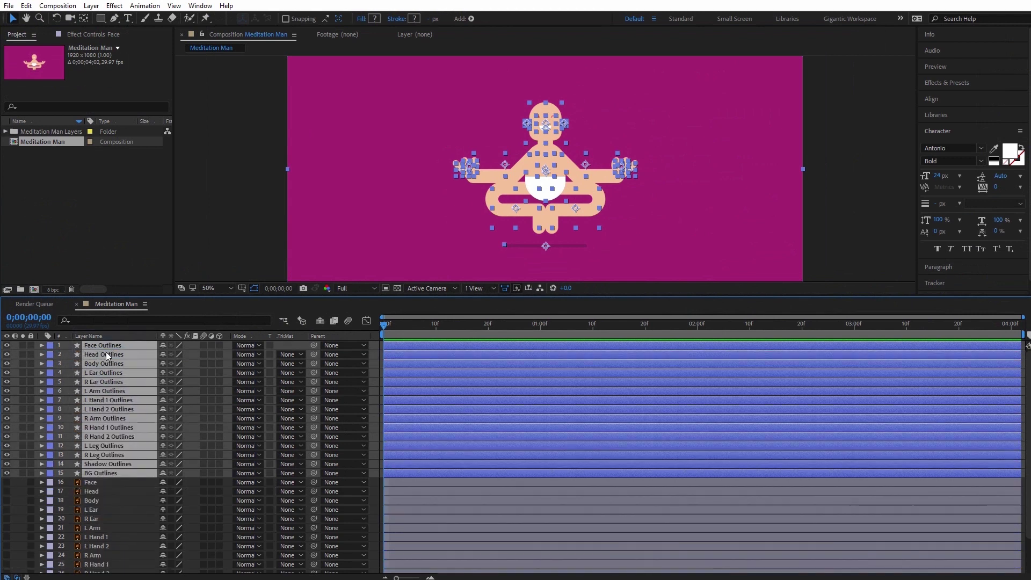
- Delete all the original Illustrator layers, from Face down to BG, below the outline layers
{"action": "key", "text": "ctrl+Down"}
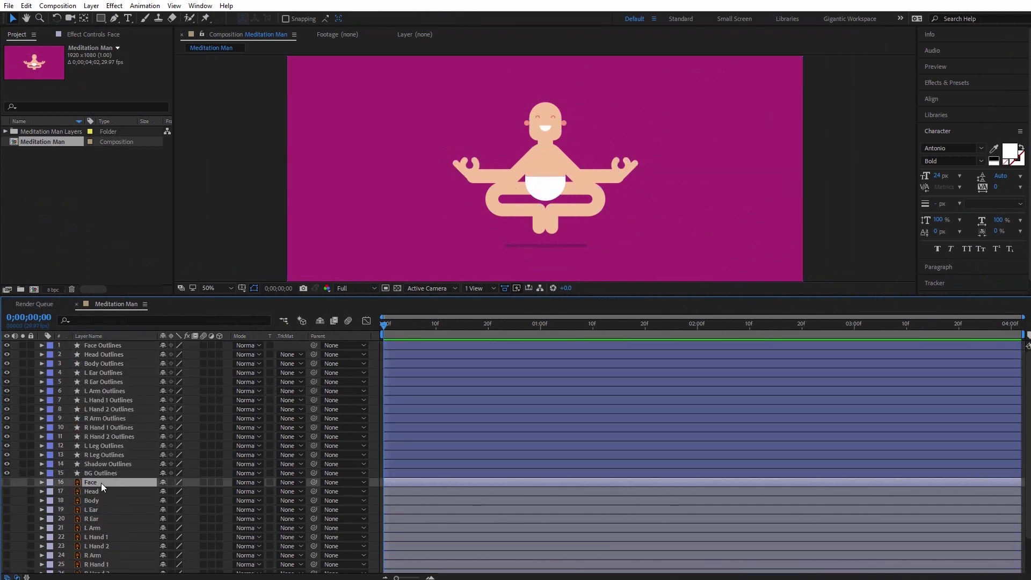
{"action": "scroll", "coordinate": [96, 462], "scroll_direction": "down", "scroll_amount": 3}
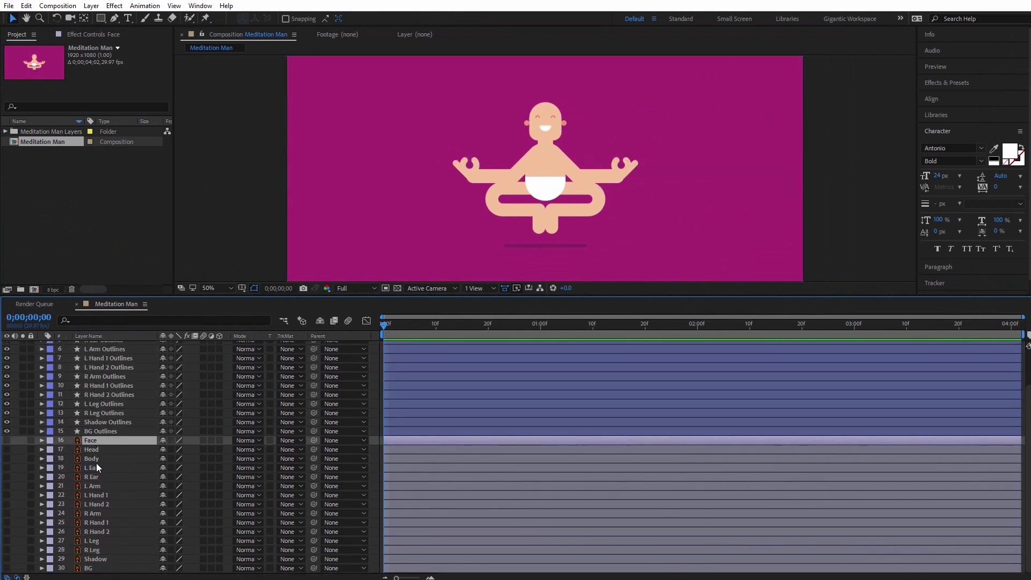
{"action": "left_click", "coordinate": [99, 568], "text": "shift"}
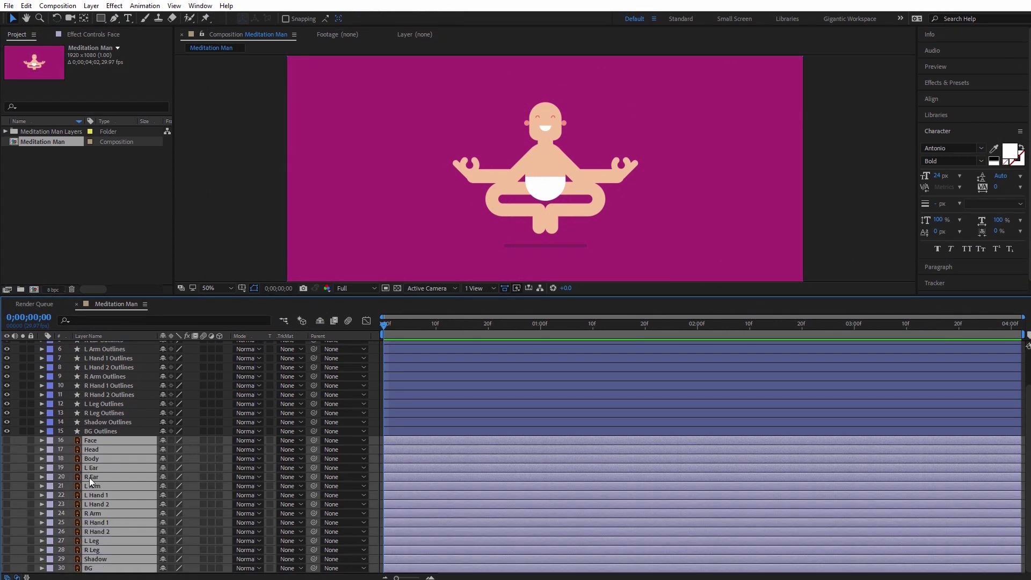
{"action": "key", "text": "Delete"}
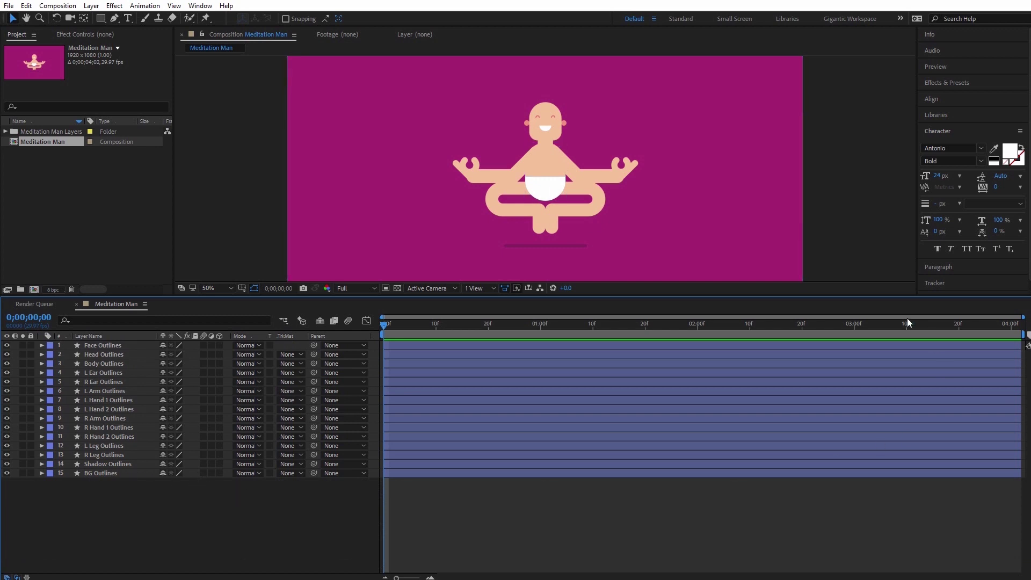
- Set the Meditation Man composition's duration to 0;00;04;01 in the composition settings
{"action": "left_click", "coordinate": [57, 5]}
{"action": "left_click", "coordinate": [75, 37]}
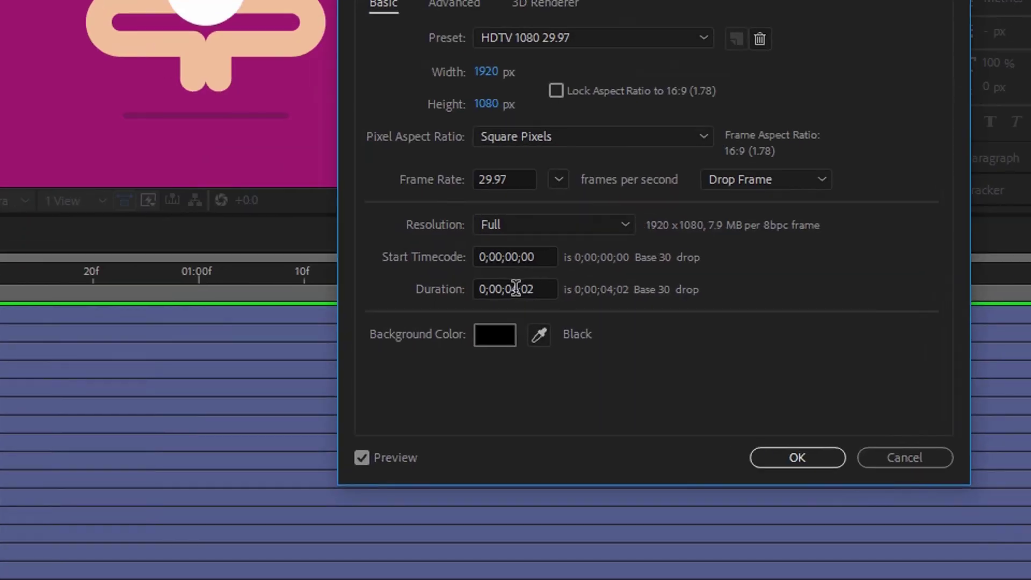
{"action": "left_click", "coordinate": [700, 332]}
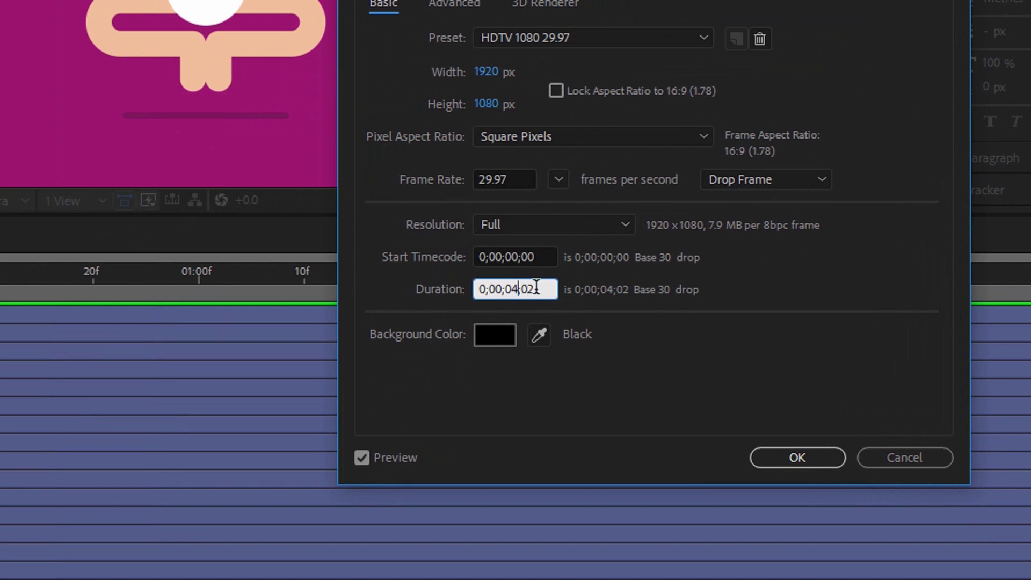
{"action": "key", "text": "BackSpace"}
{"action": "type", "text": "1"}
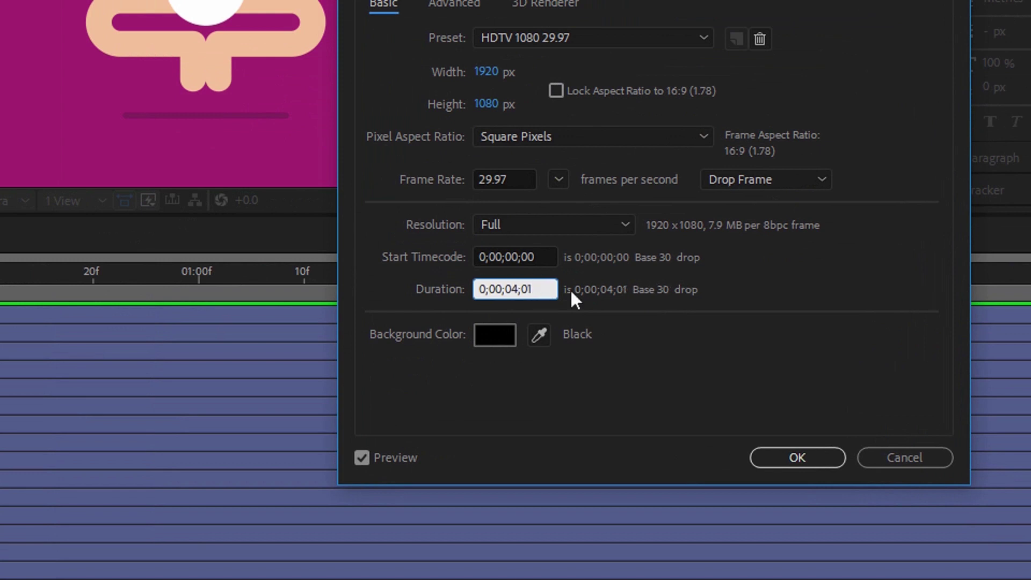
{"action": "left_click", "coordinate": [792, 457]}
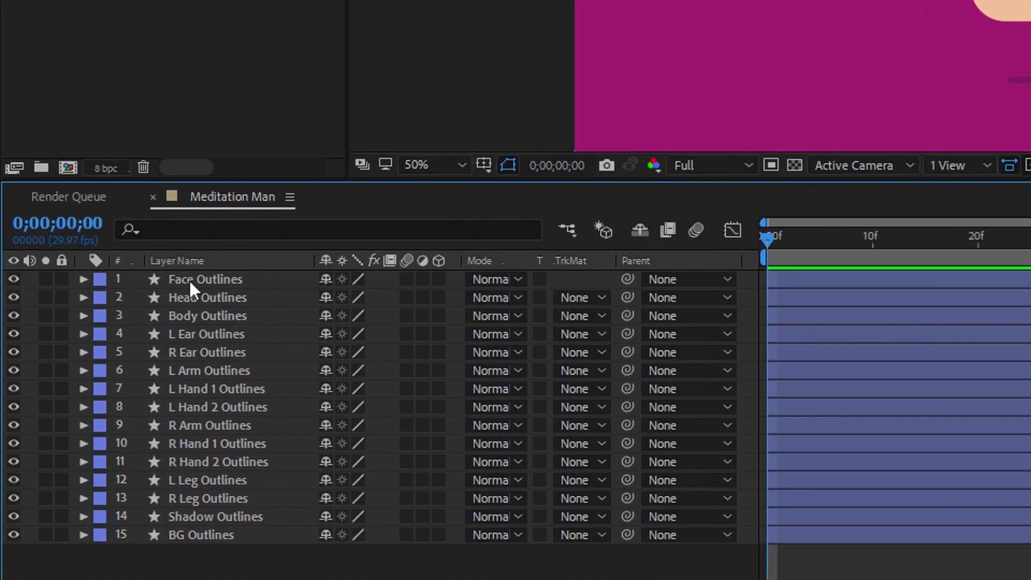
- Rename the Face Outlines layer to Face
{"action": "left_click", "coordinate": [95, 345]}
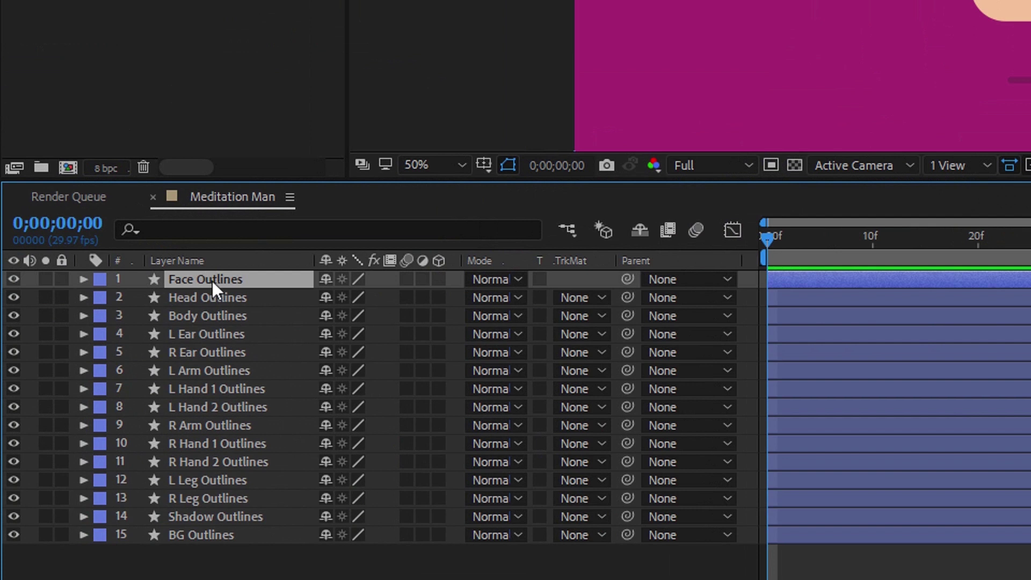
{"action": "right_click", "coordinate": [214, 282]}
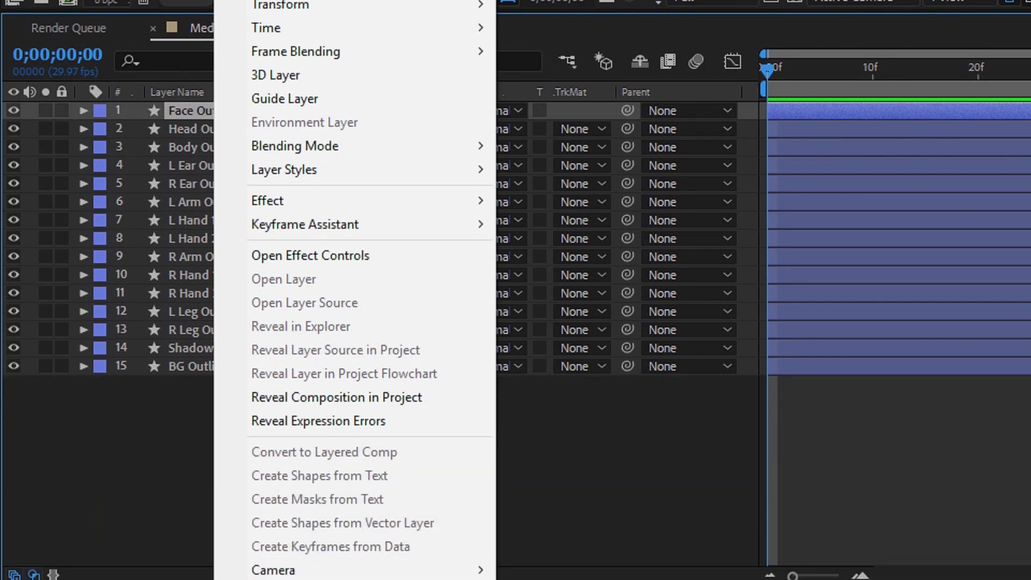
{"action": "key", "text": "Return"}
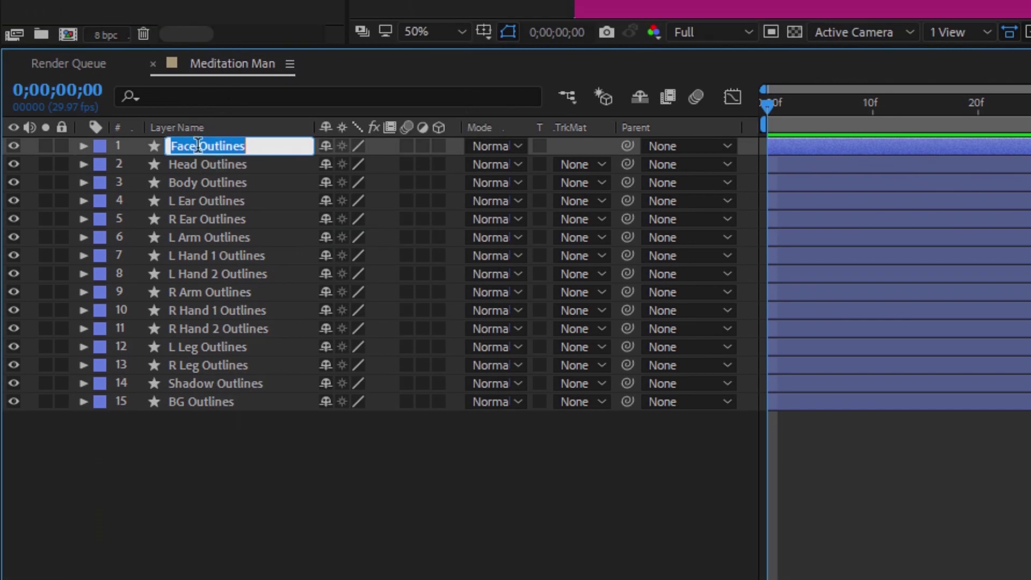
{"action": "left_click_drag", "start_coordinate": [197, 146], "coordinate": [260, 142]}
{"action": "key", "text": "BackSpace"}
{"action": "key", "text": "BackSpace"}
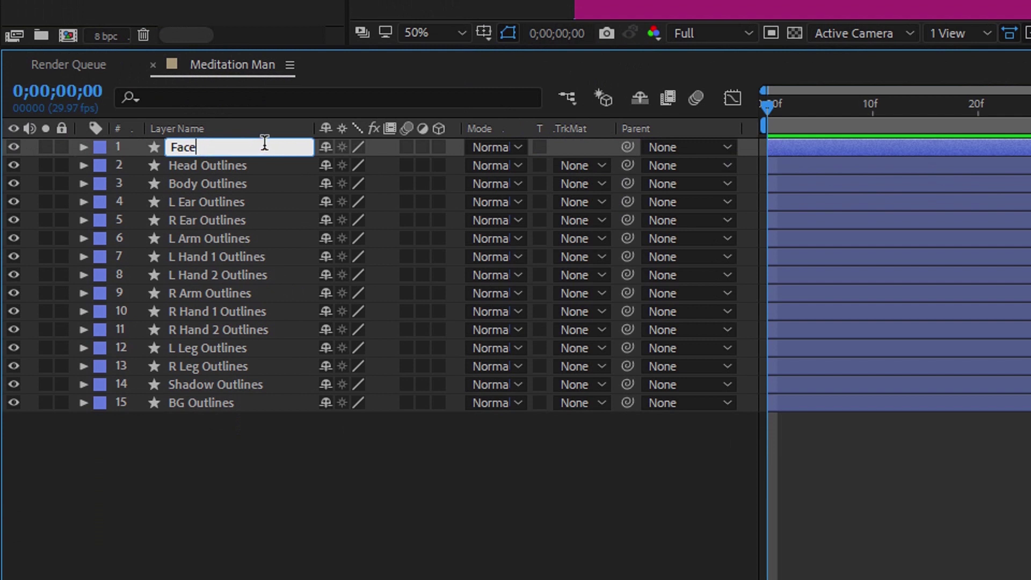
{"action": "key", "text": "Return"}
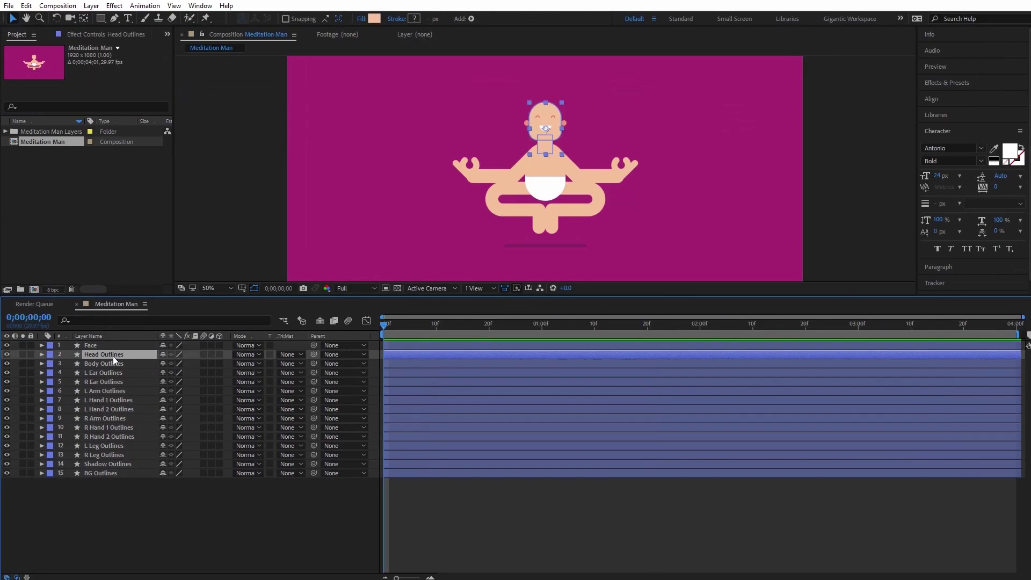
- Rename the Head Outlines and Body Outlines layers to Head and Body
{"action": "left_click", "coordinate": [113, 354]}
{"action": "key", "text": "Return"}
{"action": "type", "text": "Head"}
{"action": "key", "text": "Return"}
{"action": "left_click", "coordinate": [108, 363]}
{"action": "key", "text": "Return"}
{"action": "type", "text": "Body"}
- Rename the two ear outline layers to L Ear and R Ear
{"action": "right_click", "coordinate": [111, 382]}
{"action": "left_click", "coordinate": [139, 373]}
{"action": "type", "text": "R Ear"}
{"action": "key", "text": "Return"}
- Remove the word "Outlines" from the names of the arm, hand, leg, Shadow and BG layers
{"action": "right_click", "coordinate": [108, 427]}
{"action": "left_click", "coordinate": [127, 417]}
{"action": "type", "text": "R Hand 1"}
{"action": "key", "text": "Tab"}
{"action": "type", "text": "R Hand 2"}
{"action": "key", "text": "Tab"}
{"action": "type", "text": "L Leg"}
{"action": "key", "text": "Tab"}
{"action": "type", "text": "R Leg\tShadow"}
{"action": "key", "text": "Tab"}
{"action": "type", "text": "BG"}
{"action": "left_click", "coordinate": [133, 488]}
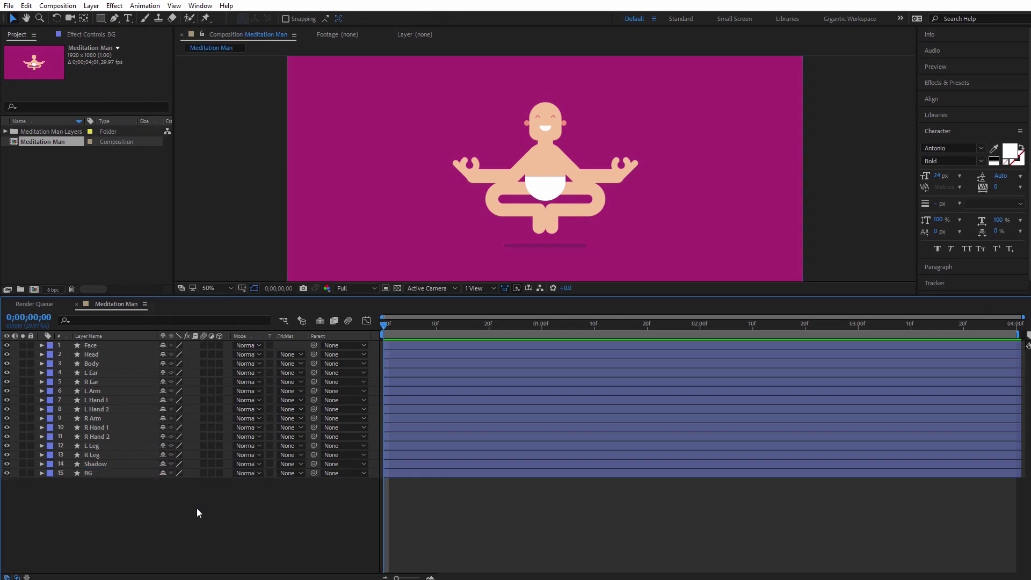
- Set the label colour of all ear, arm, hand and leg layers to Red
{"action": "left_click", "coordinate": [91, 372]}
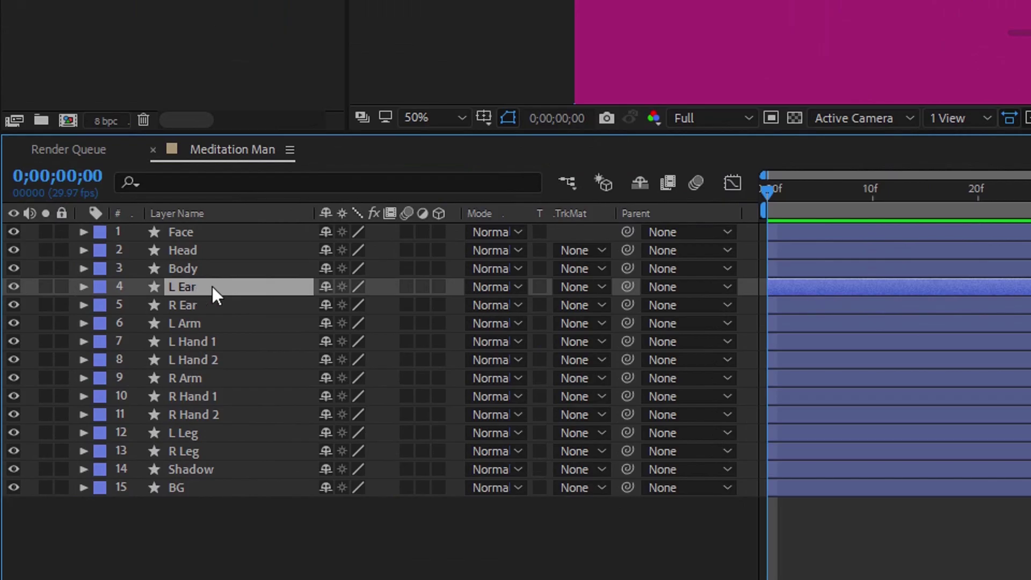
{"action": "left_click", "coordinate": [183, 305], "text": "shift"}
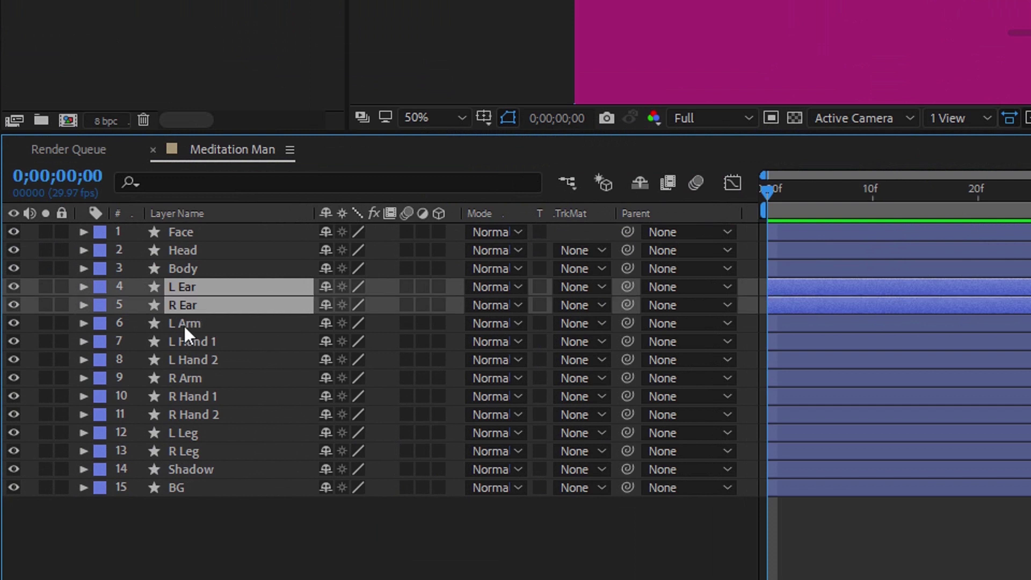
{"action": "left_click", "coordinate": [185, 326], "text": "shift"}
{"action": "left_click", "coordinate": [204, 344], "text": "shift"}
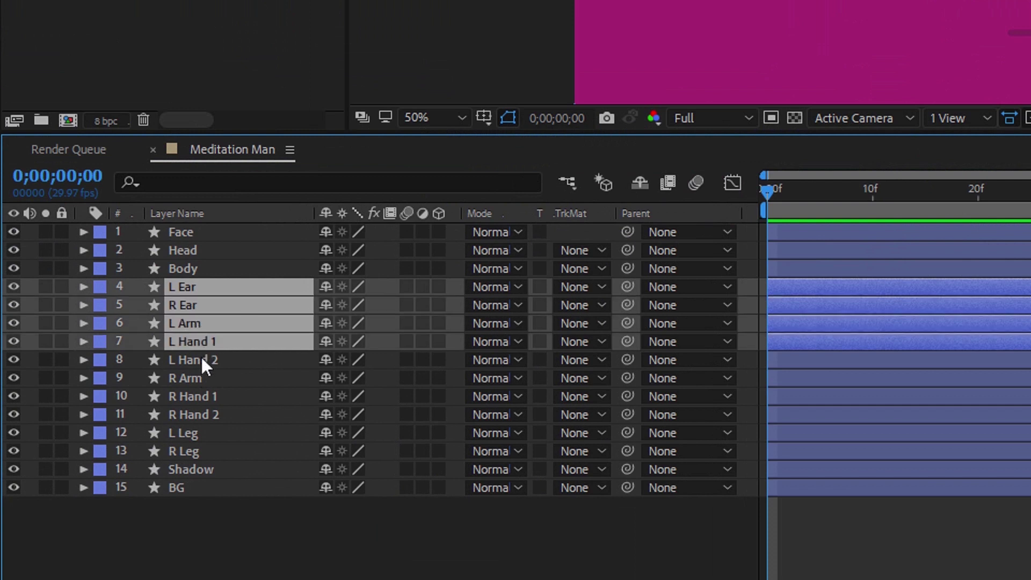
{"action": "left_click", "coordinate": [201, 357], "text": "shift"}
{"action": "left_click", "coordinate": [201, 379], "text": "shift"}
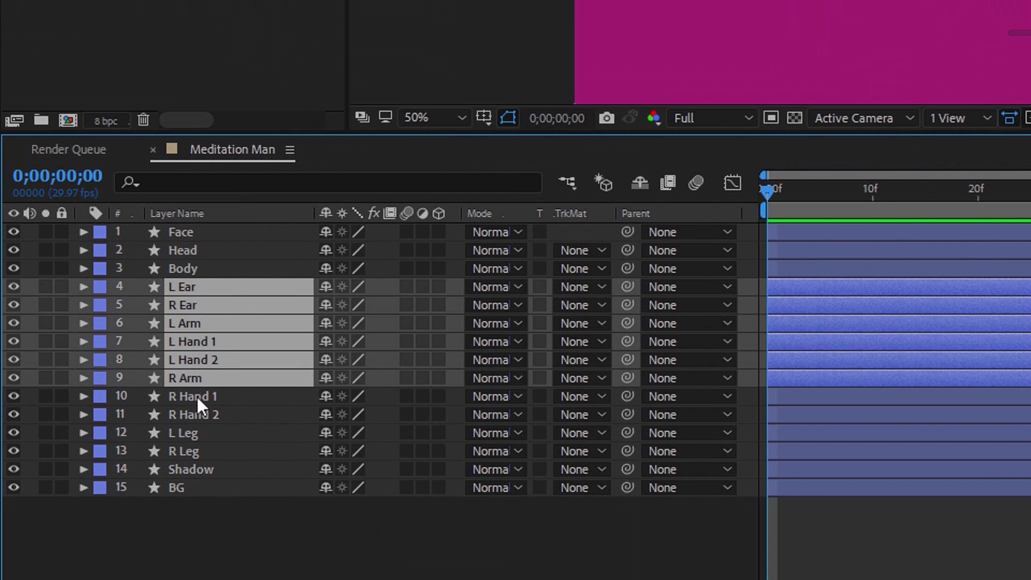
{"action": "left_click", "coordinate": [197, 398], "text": "shift"}
{"action": "left_click", "coordinate": [203, 415], "text": "shift"}
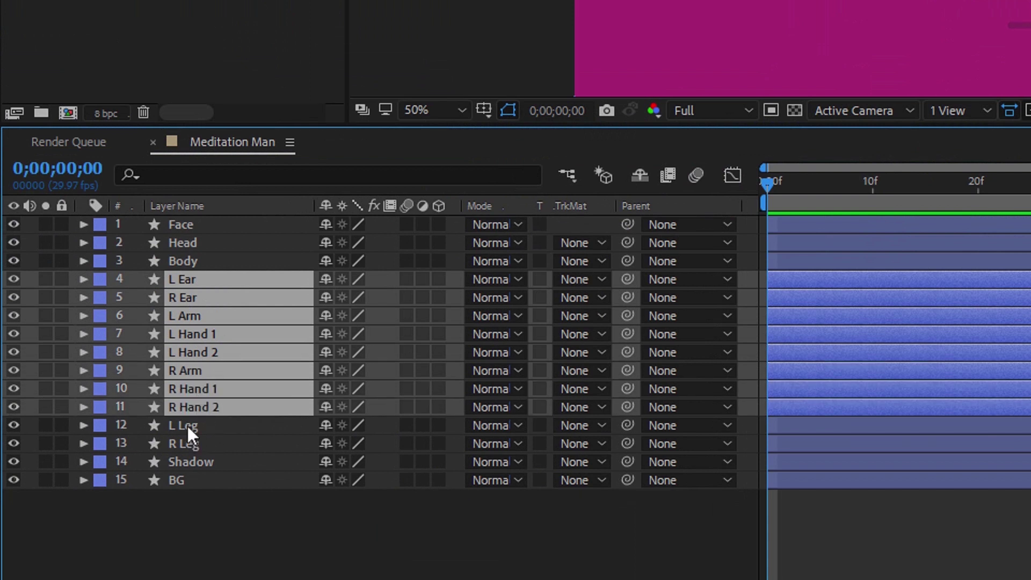
{"action": "left_click", "coordinate": [189, 433], "text": "shift"}
{"action": "left_click", "coordinate": [189, 429], "text": "shift"}
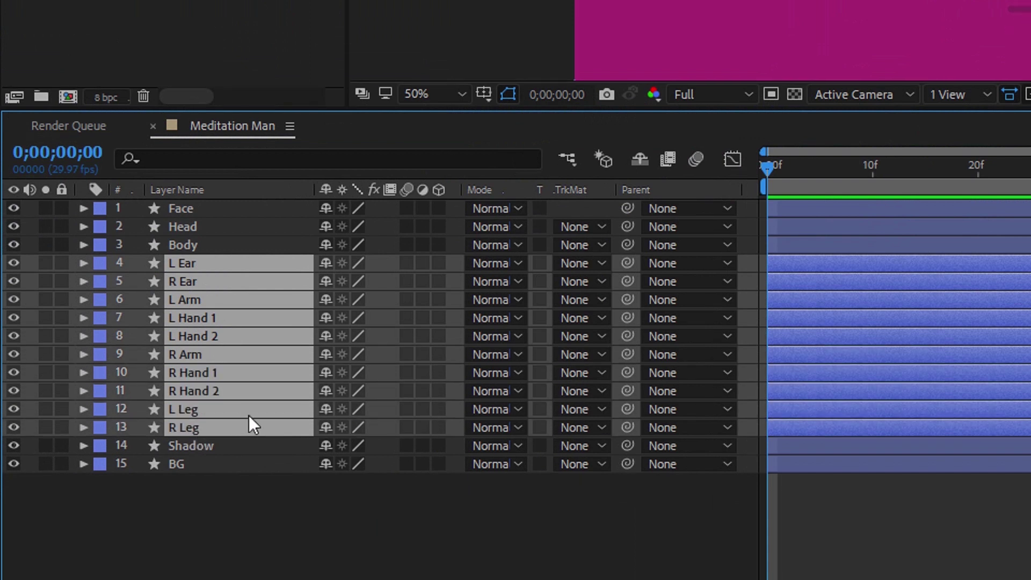
{"action": "left_click", "coordinate": [106, 275]}
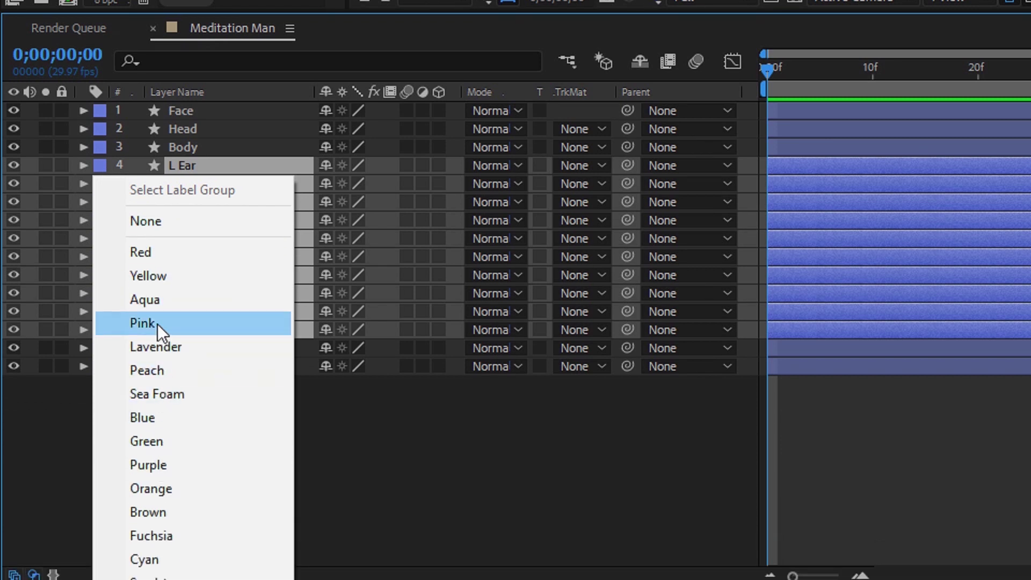
{"action": "left_click", "coordinate": [154, 253]}
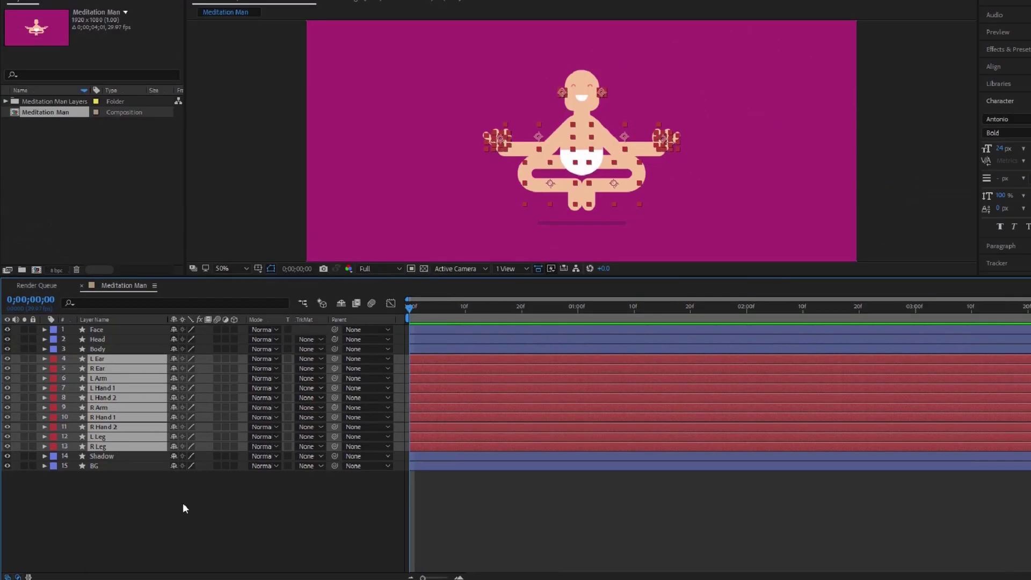
{"action": "left_click", "coordinate": [349, 434]}
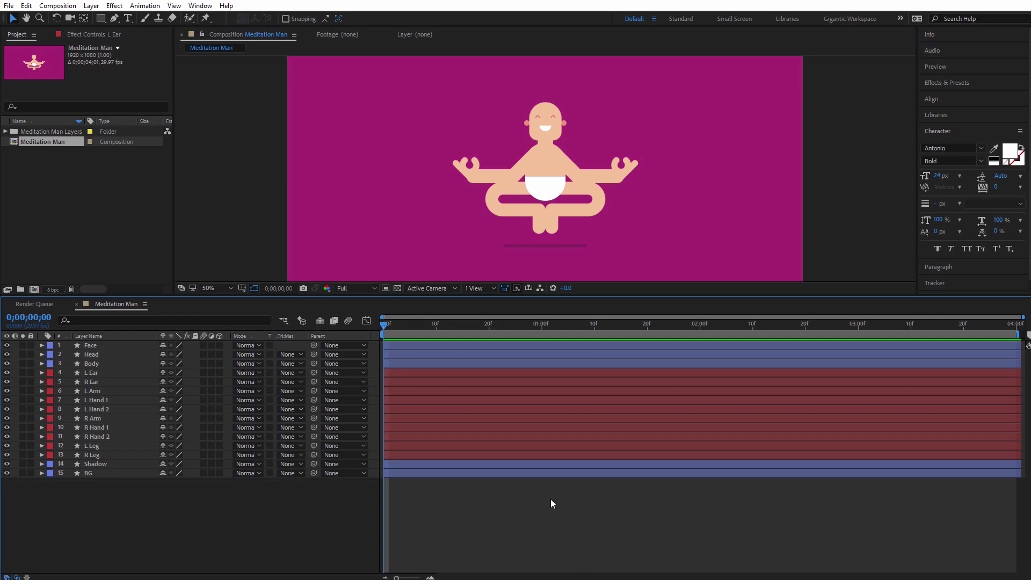
- Duplicate the red-labelled ear, arm, hand and leg layers and pre-compose the copies as "Referenc"
{"action": "left_click", "coordinate": [426, 377]}
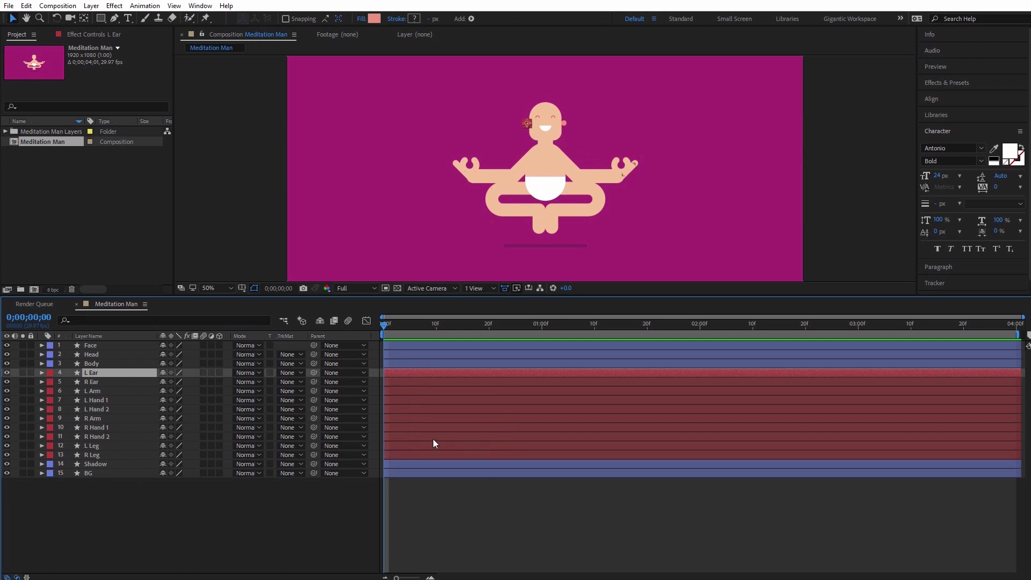
{"action": "left_click", "coordinate": [433, 454], "text": "shift"}
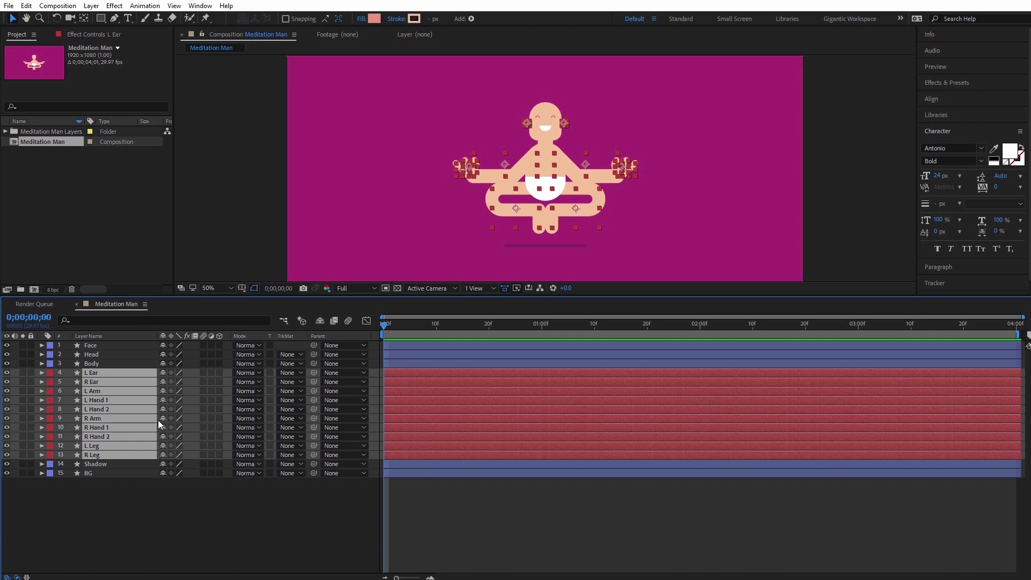
{"action": "key", "text": "ctrl+d"}
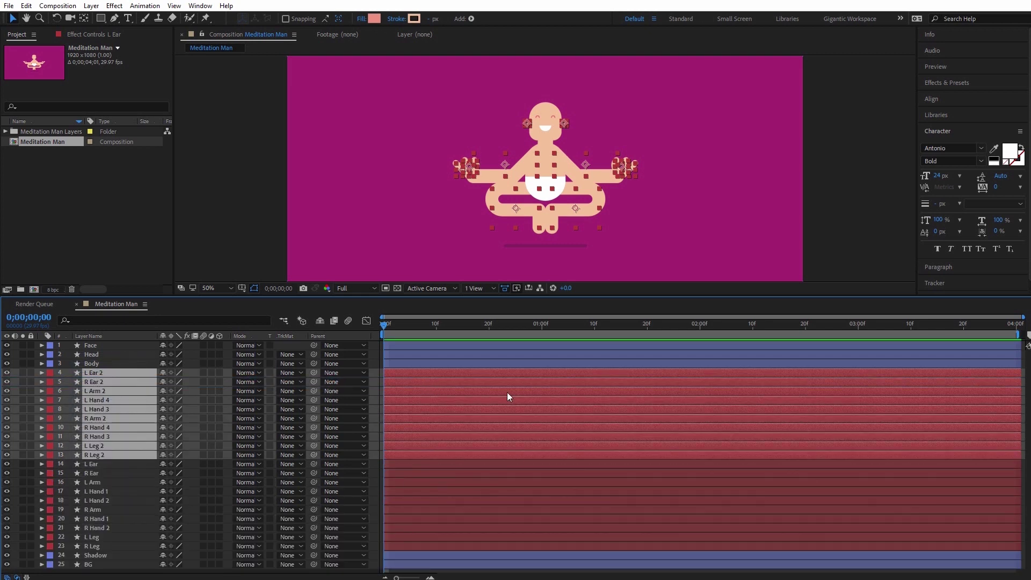
{"action": "right_click", "coordinate": [535, 392]}
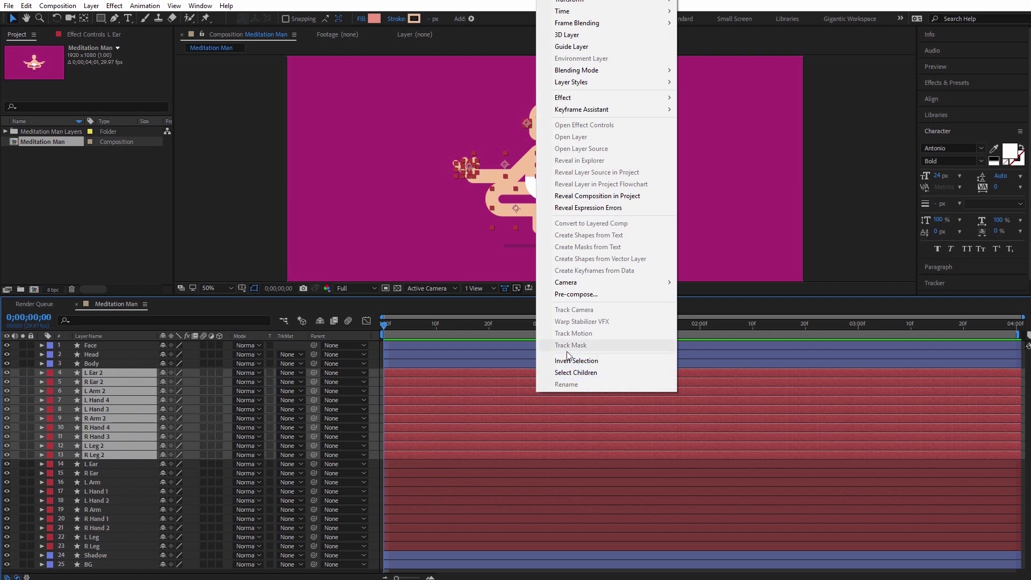
{"action": "left_click", "coordinate": [582, 298]}
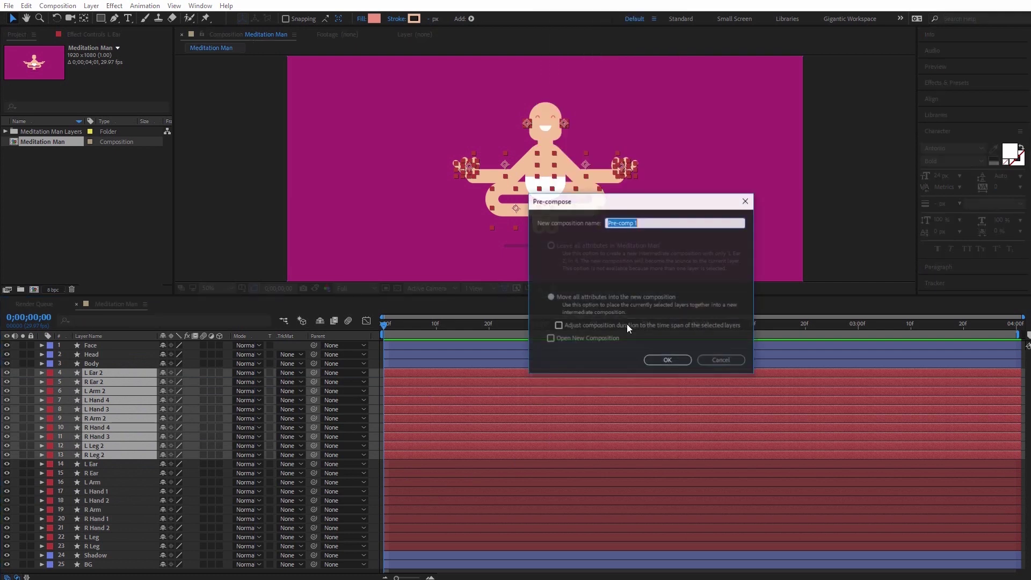
{"action": "type", "text": "Referenc"}
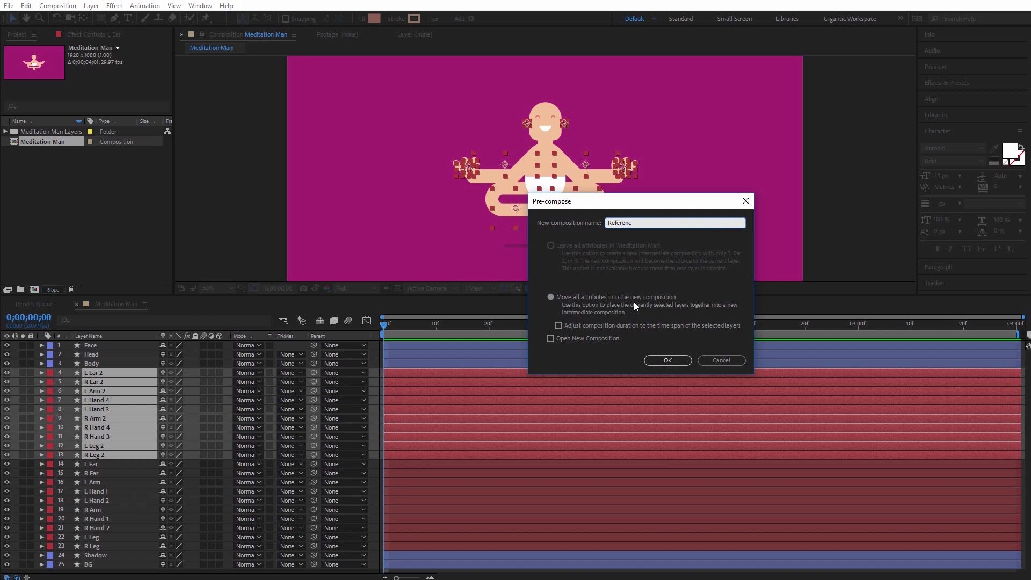
{"action": "left_click", "coordinate": [666, 359]}
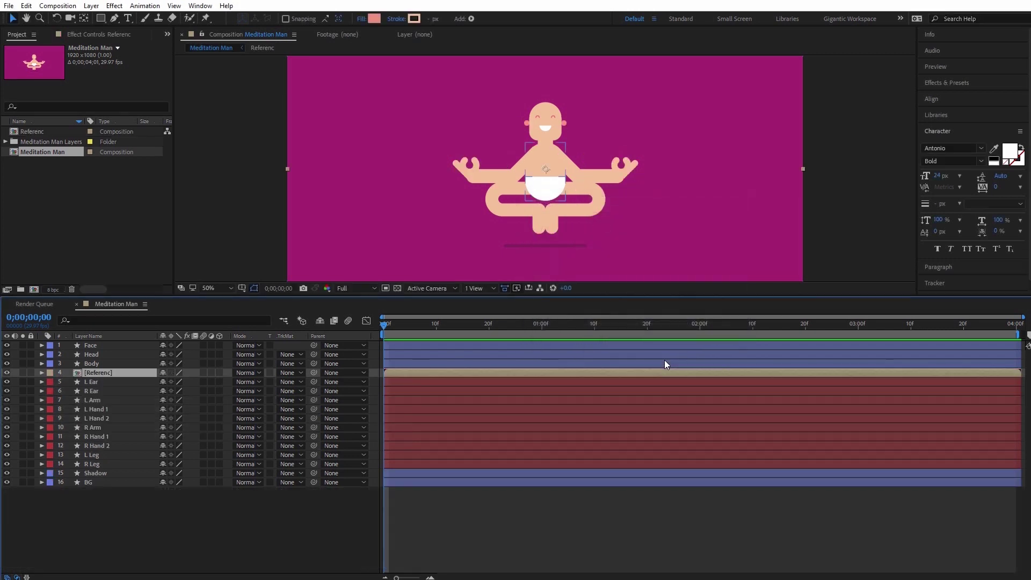
- Inside the Referenc composition, set the fill colour of both ear layers to bright green 1EFF00
{"action": "double_click", "coordinate": [441, 372]}
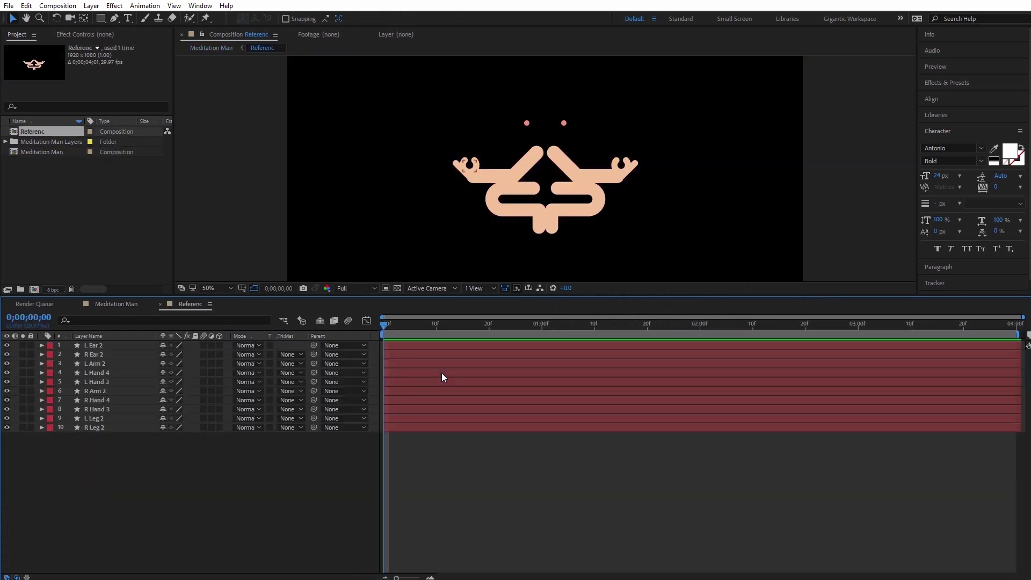
{"action": "left_click", "coordinate": [455, 347]}
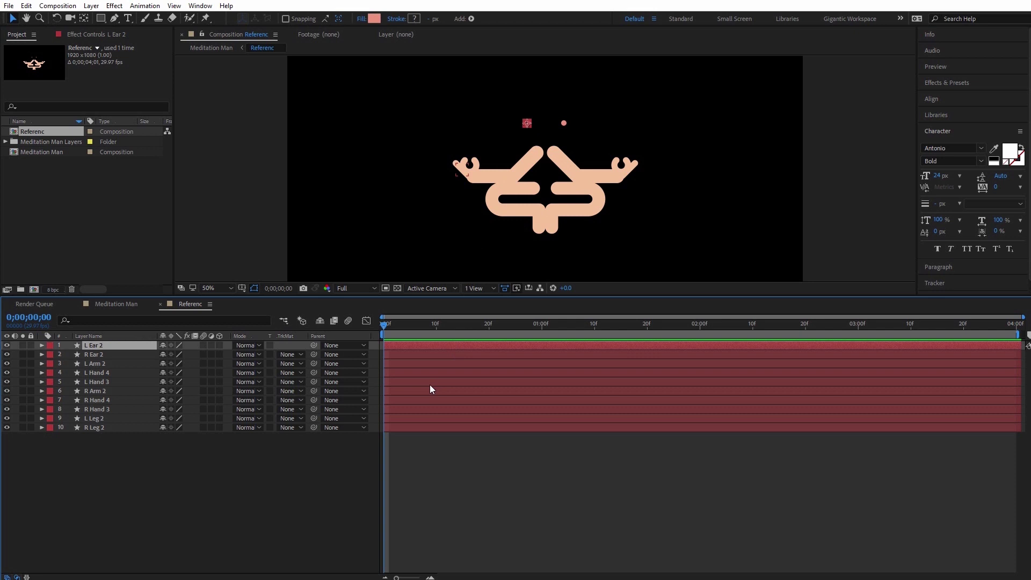
{"action": "left_click", "coordinate": [97, 355], "text": "shift"}
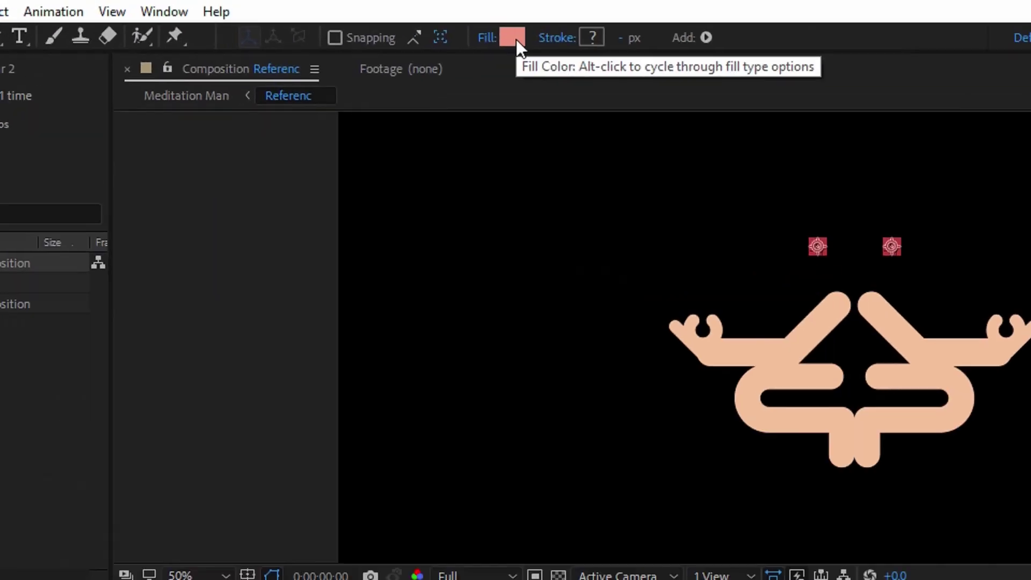
{"action": "left_click", "coordinate": [375, 19]}
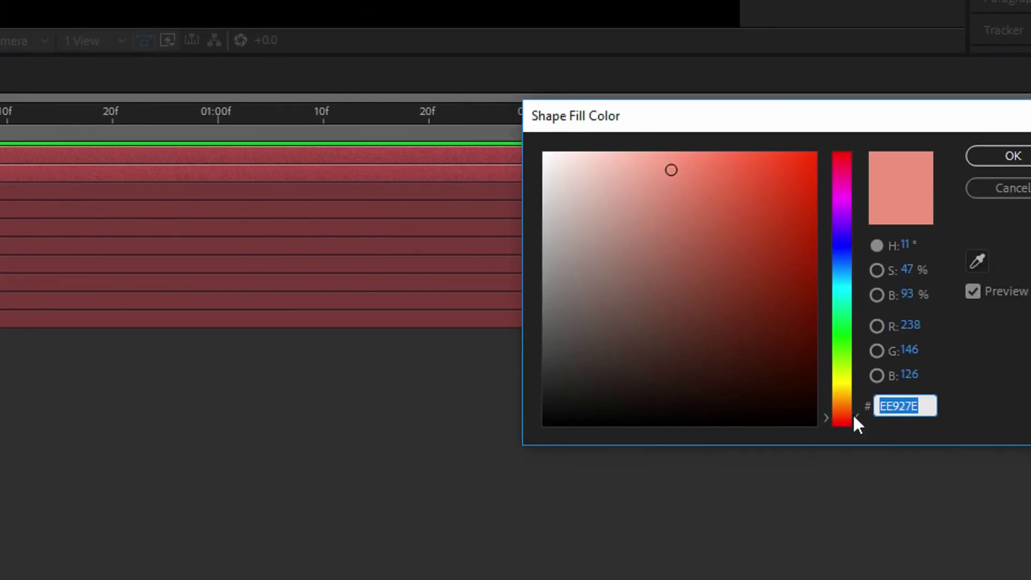
{"action": "left_click_drag", "start_coordinate": [853, 421], "coordinate": [820, 345]}
{"action": "left_click_drag", "start_coordinate": [787, 161], "coordinate": [817, 143]}
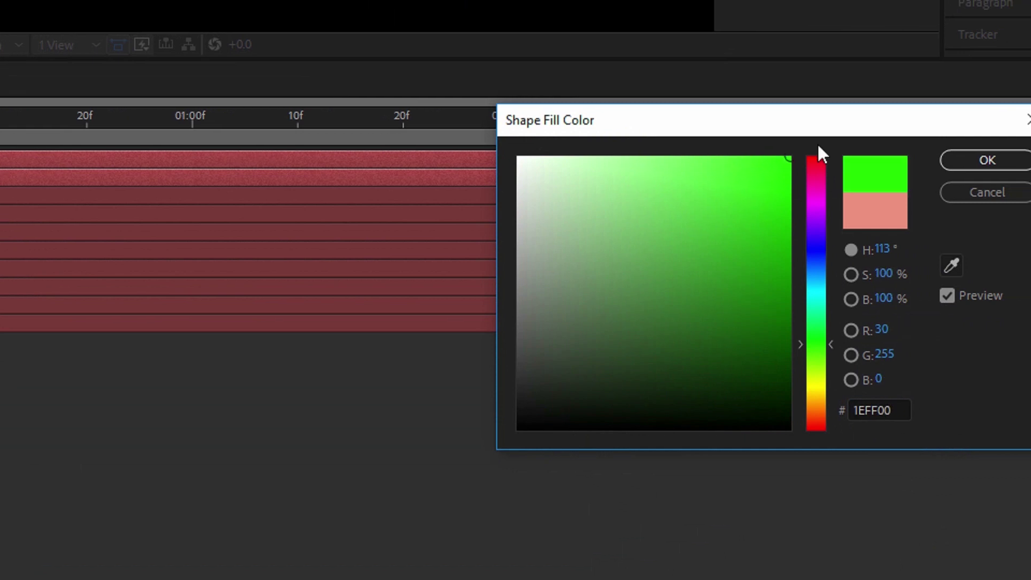
{"action": "left_click", "coordinate": [956, 160]}
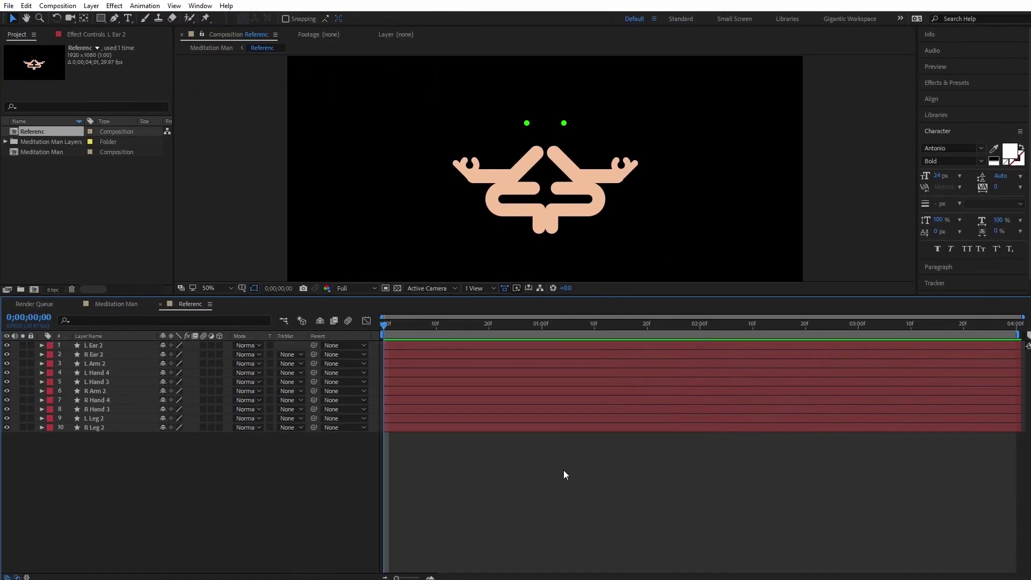
- Match the stroke colour of the arm, hand and leg layers in Referenc to the green sampled from an ear
{"action": "left_click", "coordinate": [95, 364]}
{"action": "left_click", "coordinate": [94, 426], "text": "shift"}
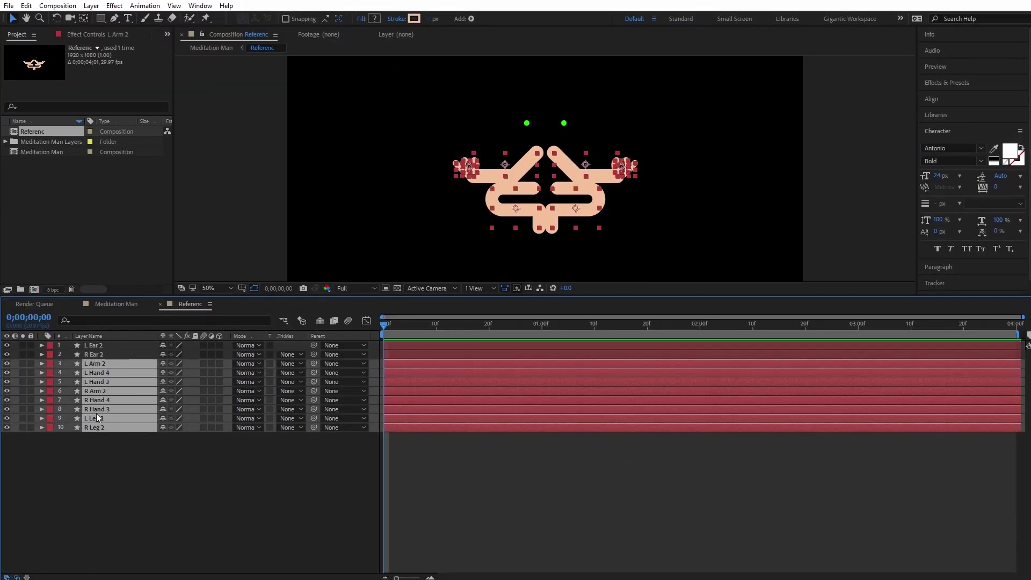
{"action": "left_click", "coordinate": [415, 21]}
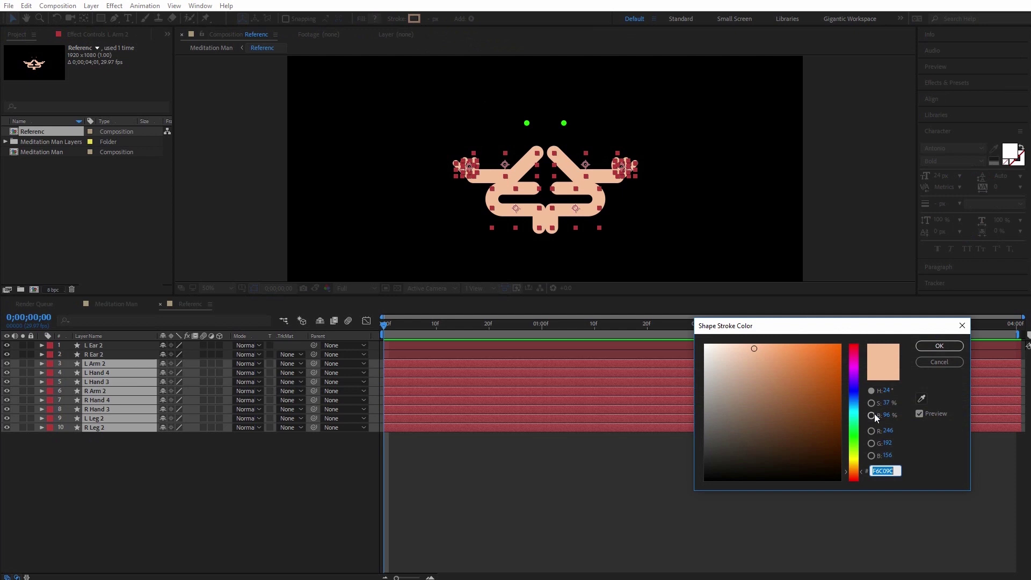
{"action": "left_click", "coordinate": [921, 397]}
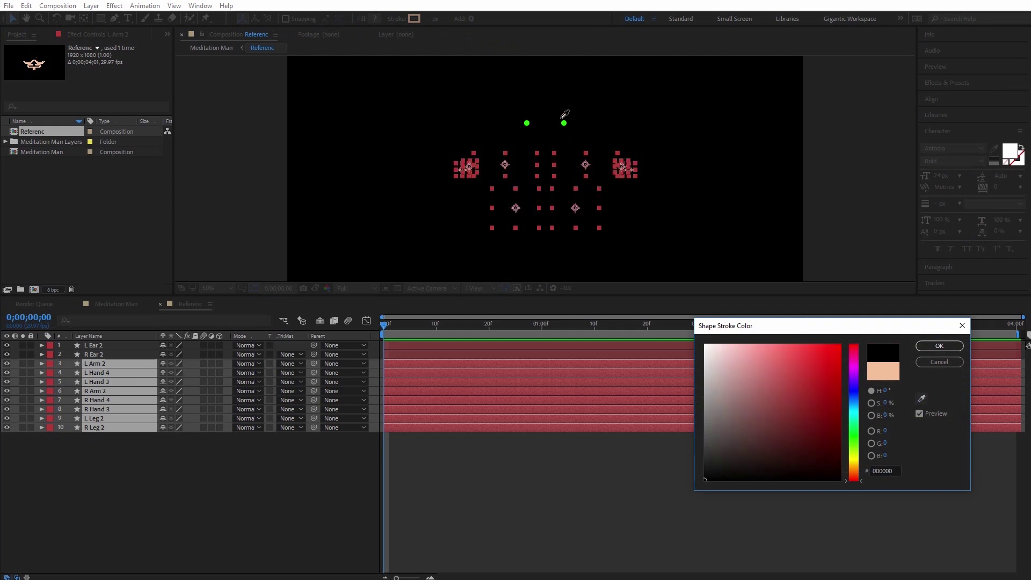
{"action": "left_click", "coordinate": [564, 123]}
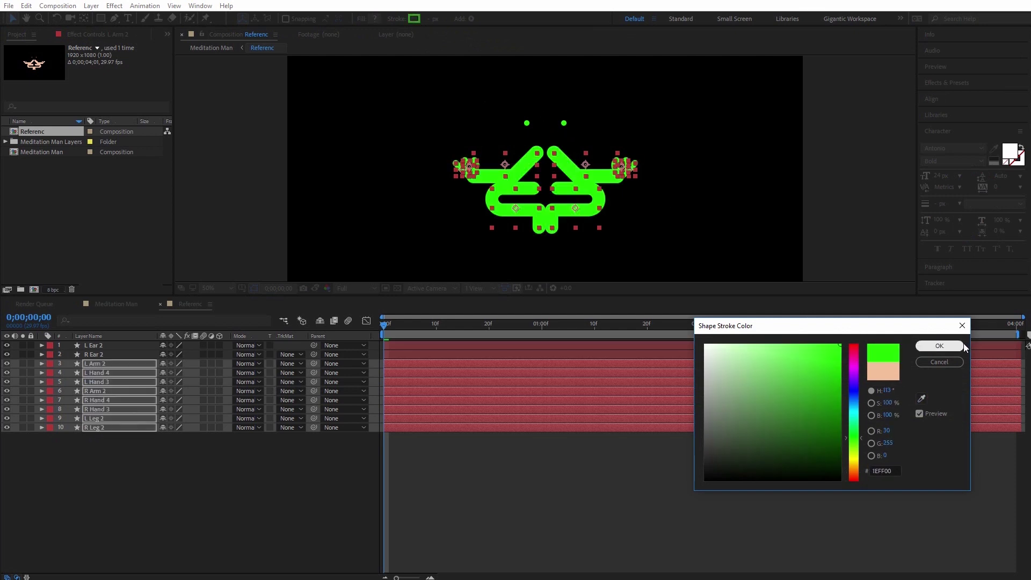
{"action": "left_click", "coordinate": [939, 346]}
{"action": "left_click", "coordinate": [343, 485]}
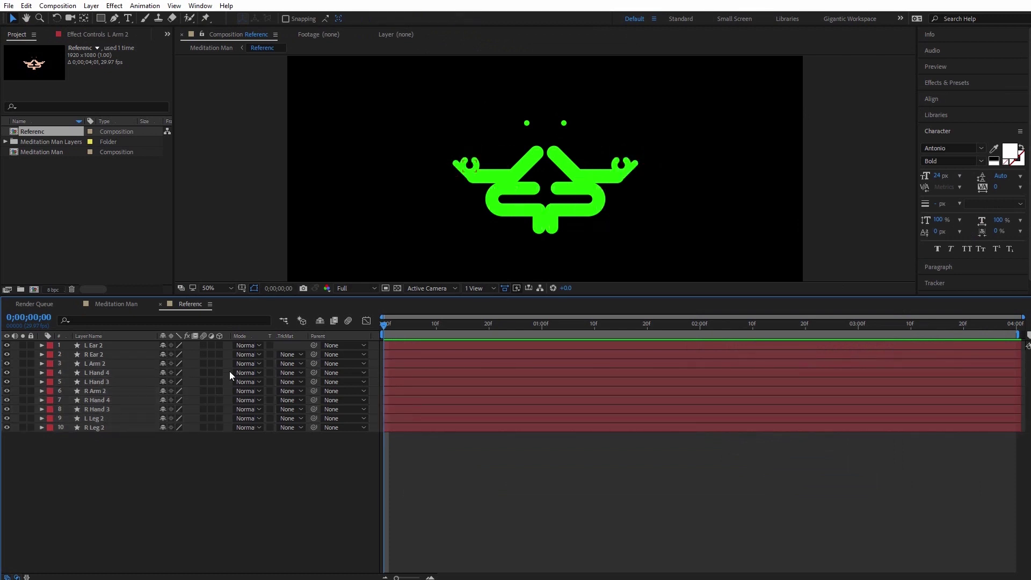
- Back in the Meditation Man composition, move the Referenc layer directly below R Leg and briefly solo it to check it
{"action": "left_click", "coordinate": [161, 304]}
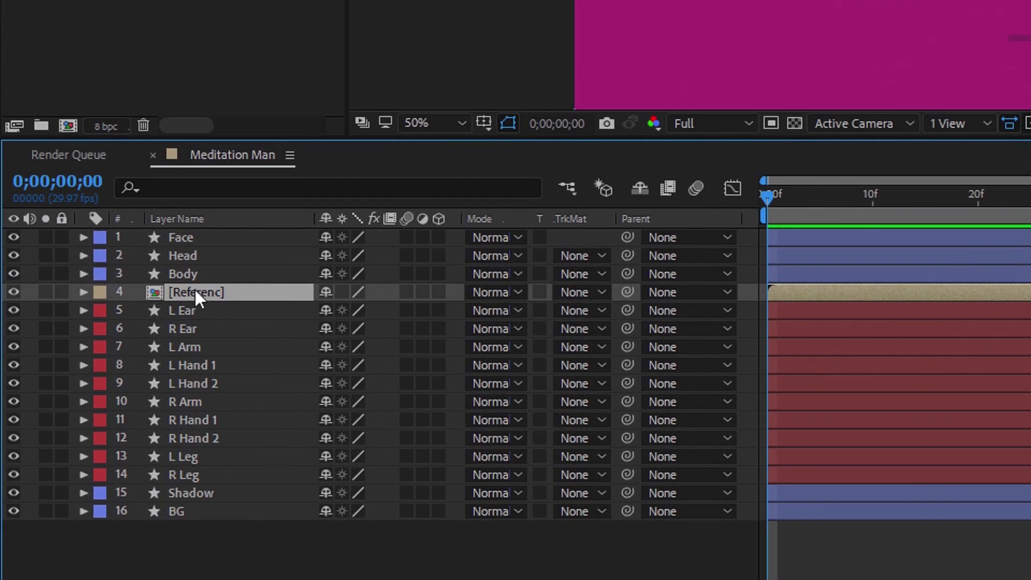
{"action": "left_click_drag", "start_coordinate": [170, 292], "coordinate": [183, 483]}
{"action": "left_click_drag", "start_coordinate": [183, 434], "coordinate": [183, 430]}
{"action": "left_click", "coordinate": [46, 431]}
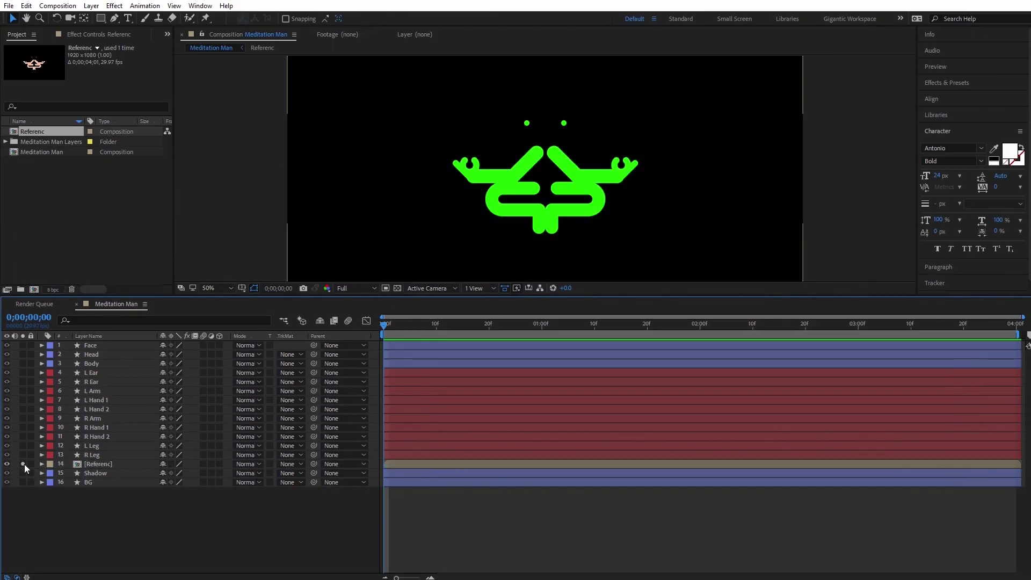
{"action": "left_click", "coordinate": [24, 464]}
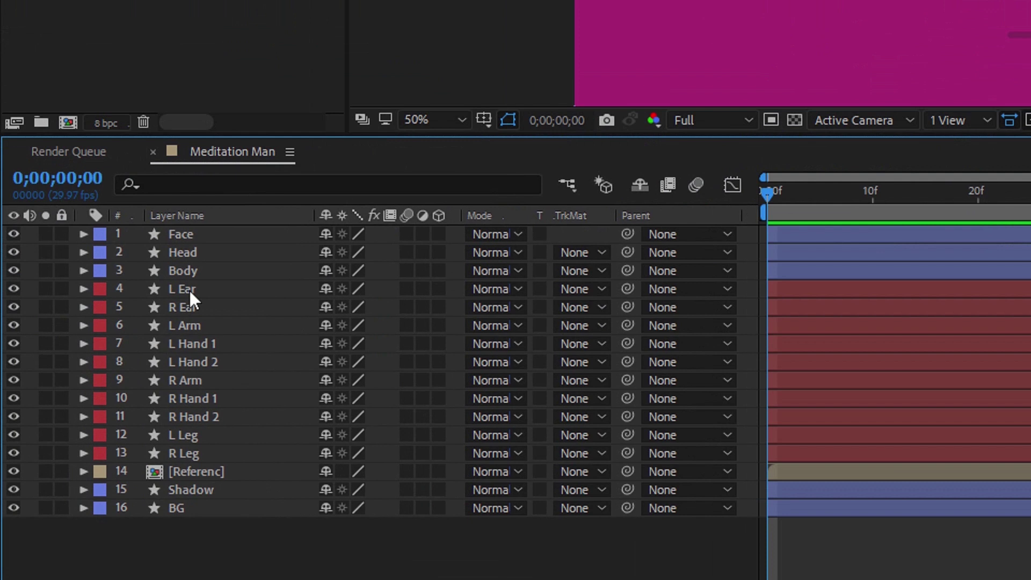
- Delete the L Ear, L Arm, L Hand 1, L Hand 2 and L Leg layers from Meditation Man
{"action": "left_click", "coordinate": [95, 372]}
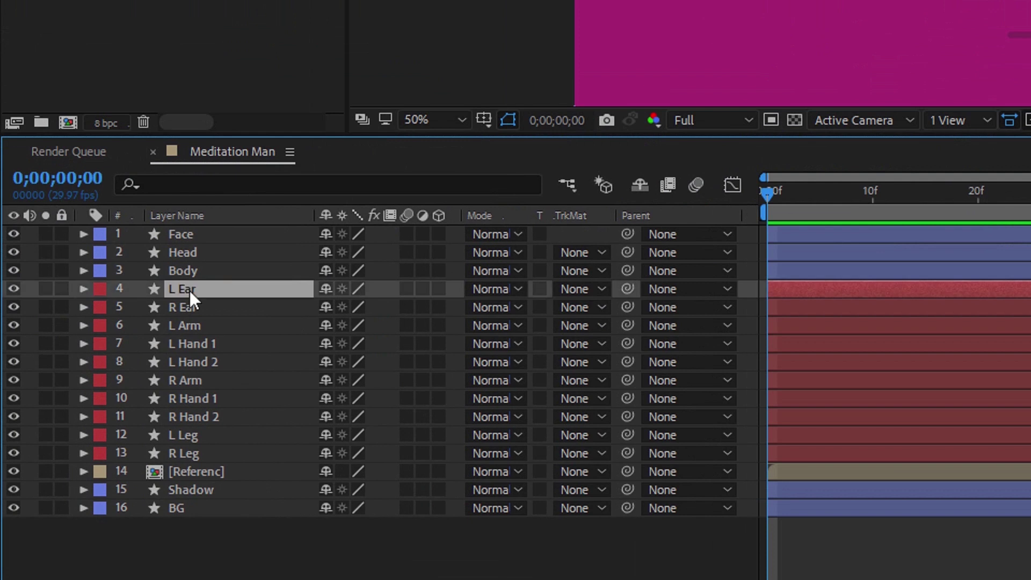
{"action": "key", "text": "Delete"}
{"action": "left_click", "coordinate": [186, 307]}
{"action": "key", "text": "Delete"}
{"action": "left_click", "coordinate": [195, 308]}
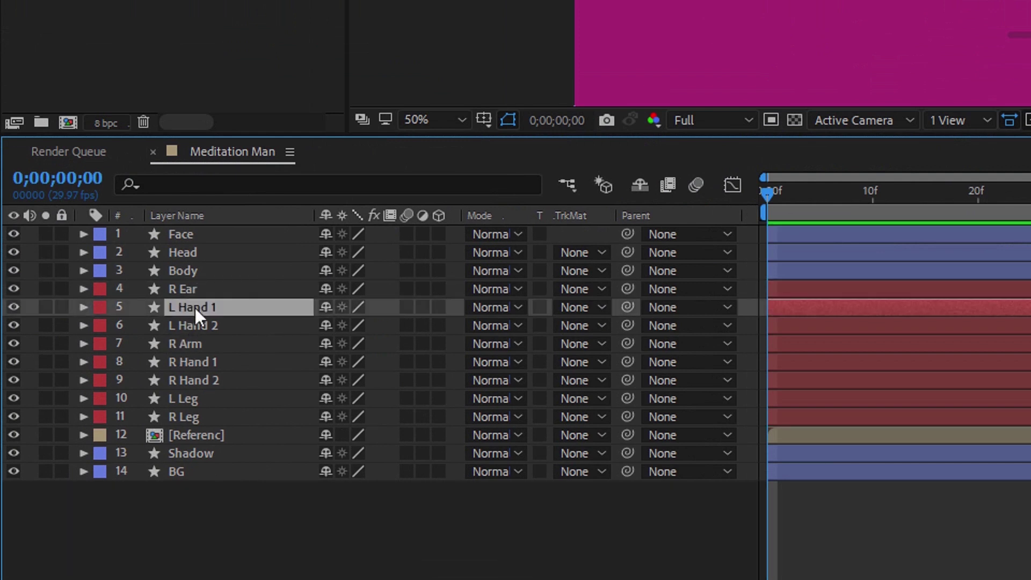
{"action": "key", "text": "Delete"}
{"action": "left_click", "coordinate": [194, 310]}
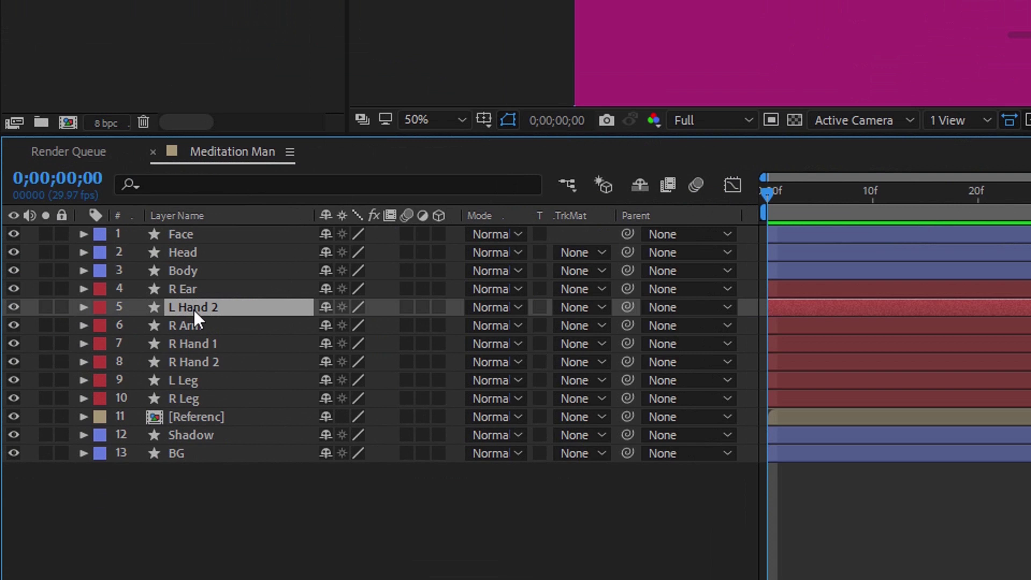
{"action": "key", "text": "Delete"}
{"action": "left_click", "coordinate": [189, 362]}
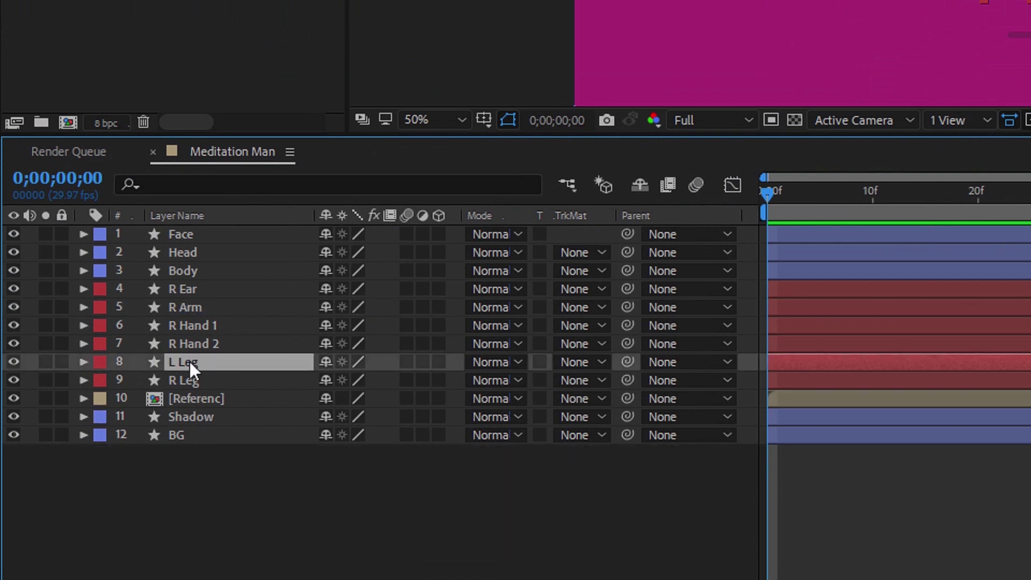
{"action": "key", "text": "Delete"}
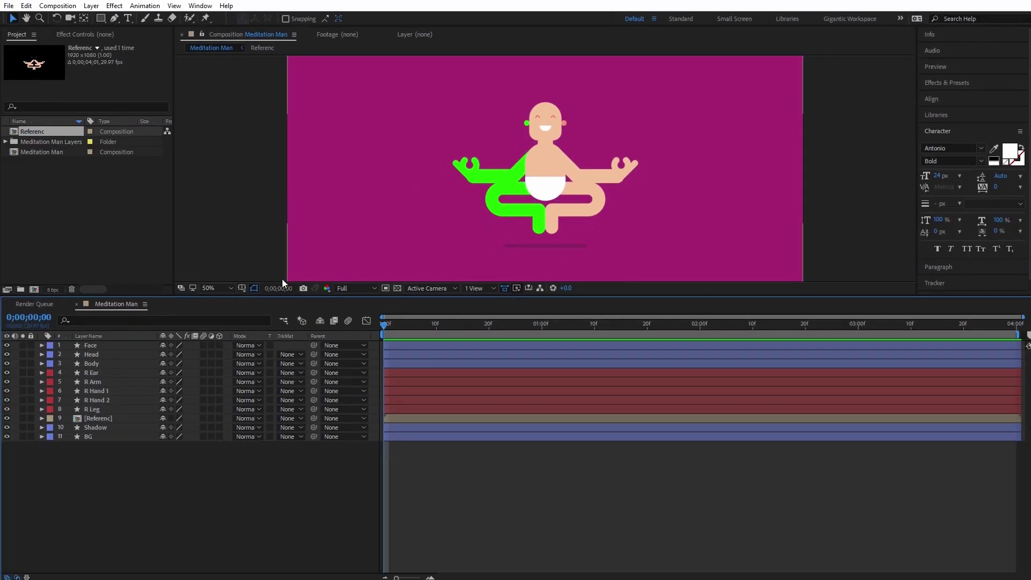
- Set the composition viewer's magnification to 100% and give the viewer more height than the timeline
{"action": "left_click", "coordinate": [226, 288]}
{"action": "left_click", "coordinate": [234, 410]}
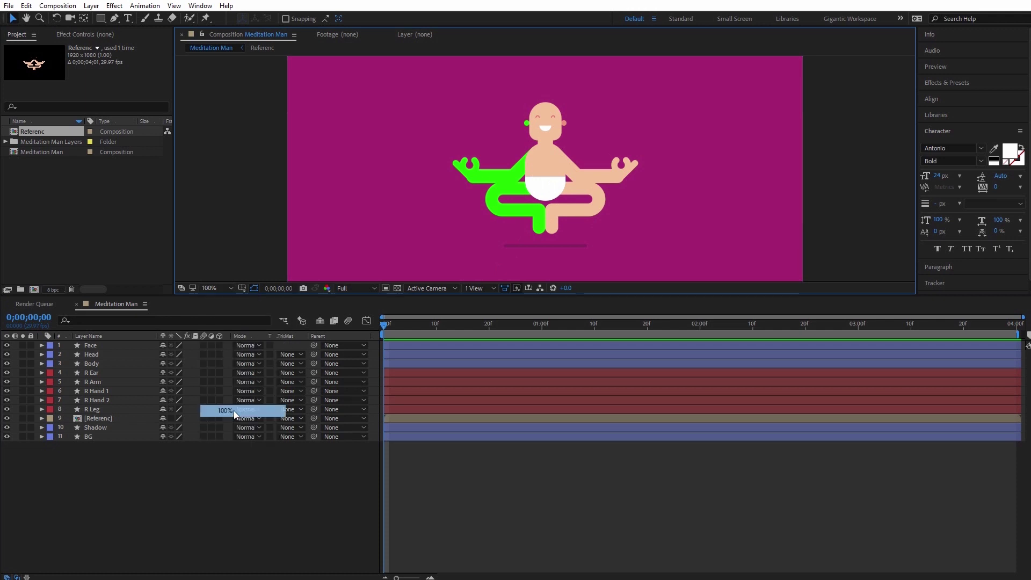
{"action": "left_click_drag", "start_coordinate": [160, 295], "coordinate": [160, 361]}
- Keyframe the Path of Path 1 in the R Leg layer at 0;00;00;00 and 0;00;04;00 with the same leg shape
{"action": "left_click", "coordinate": [604, 246]}
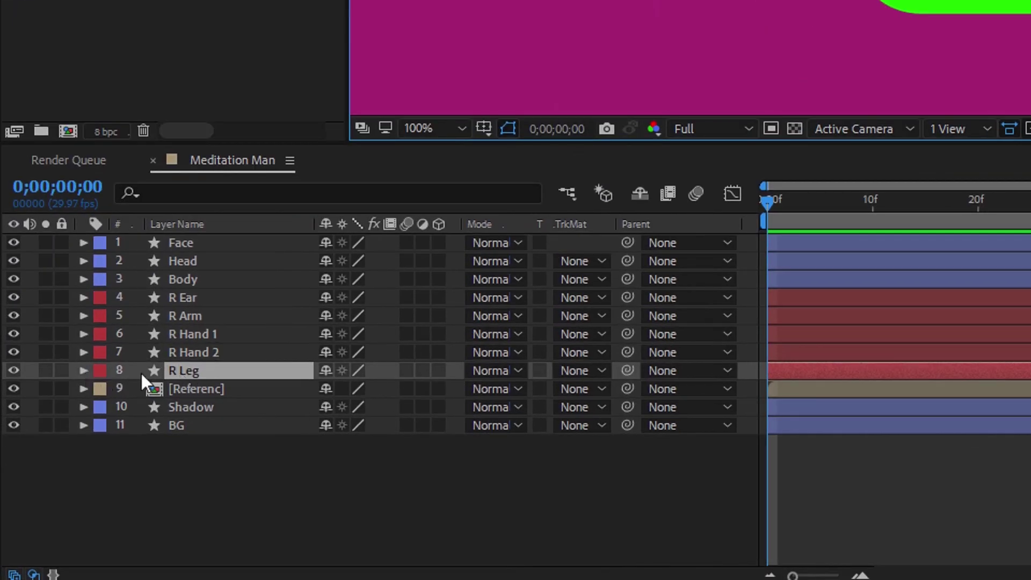
{"action": "left_click", "coordinate": [84, 371]}
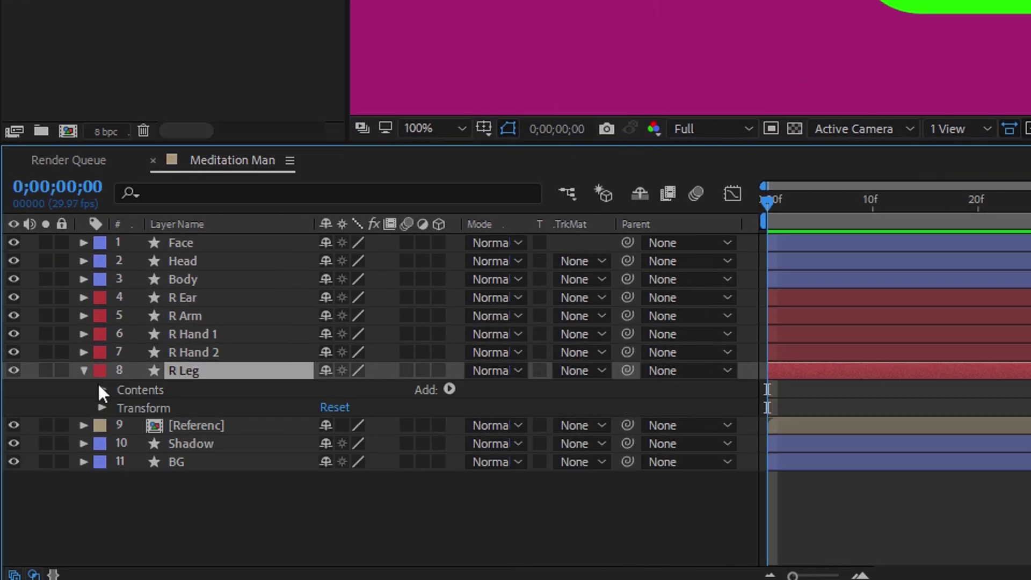
{"action": "left_click", "coordinate": [102, 391]}
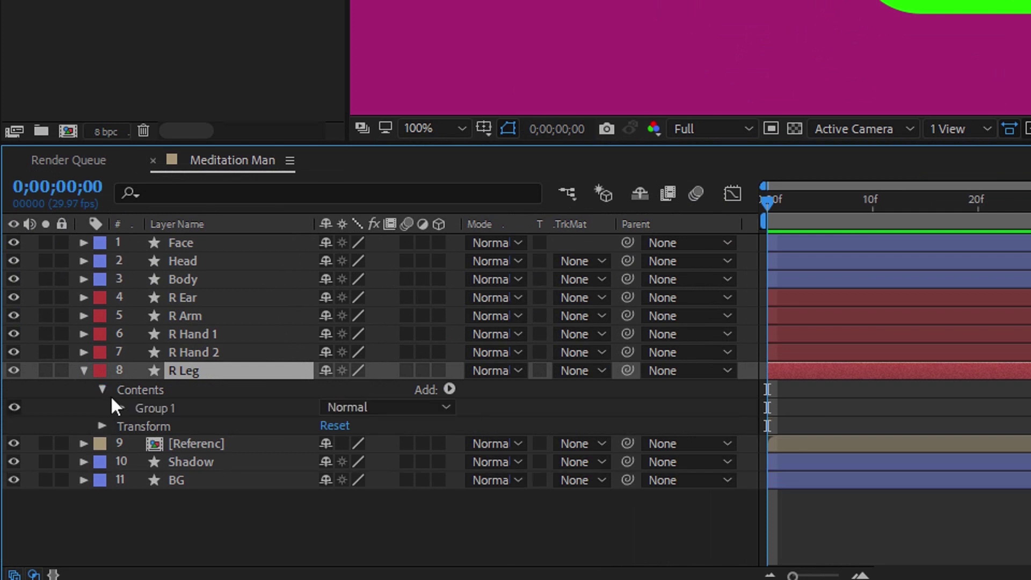
{"action": "left_click", "coordinate": [120, 408]}
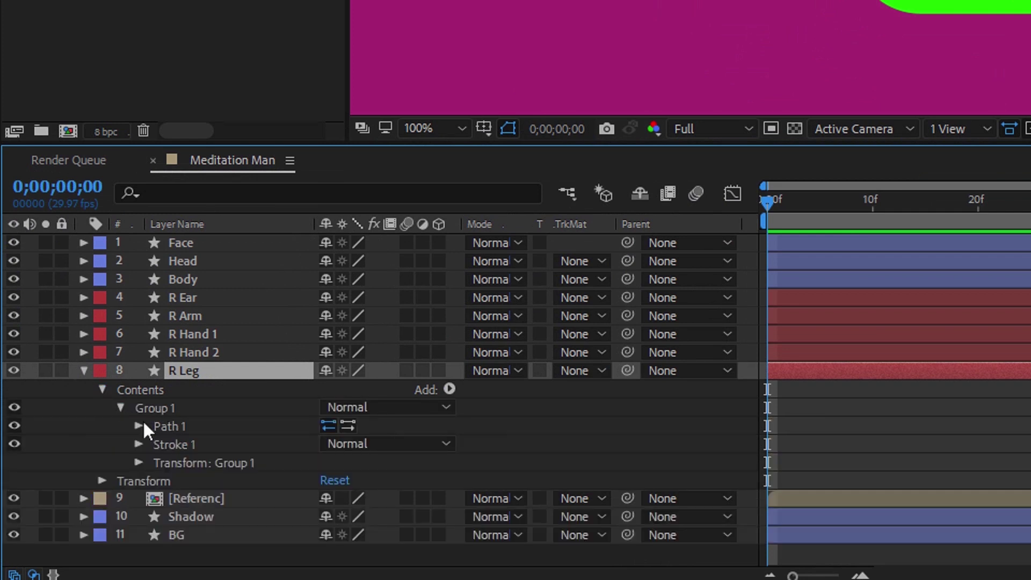
{"action": "left_click", "coordinate": [138, 426]}
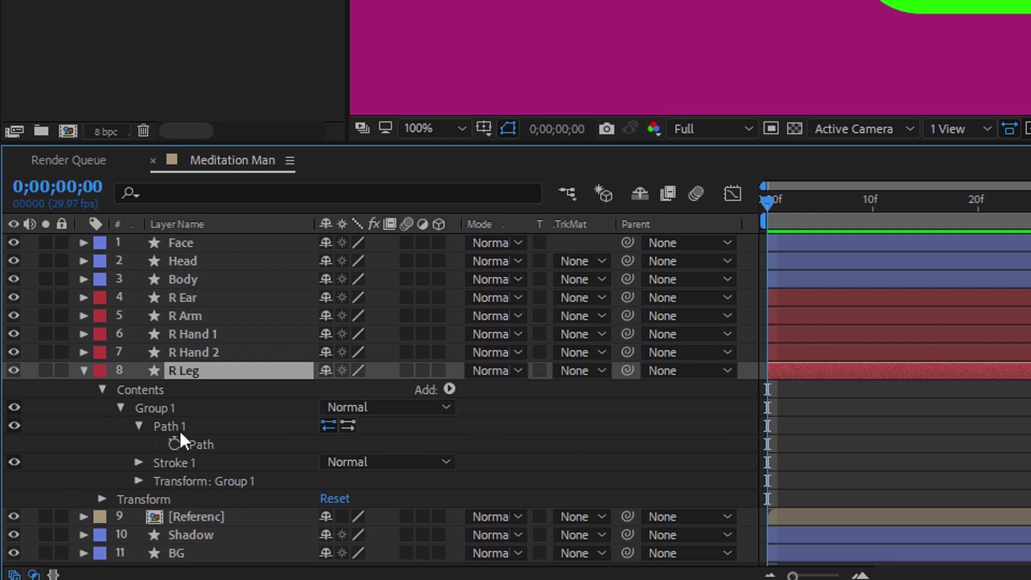
{"action": "mouse_move", "coordinate": [766, 202]}
{"action": "left_mouse_down"}
{"action": "mouse_move", "coordinate": [794, 202]}
{"action": "mouse_move", "coordinate": [755, 217]}
{"action": "left_mouse_up"}
{"action": "left_click", "coordinate": [175, 445]}
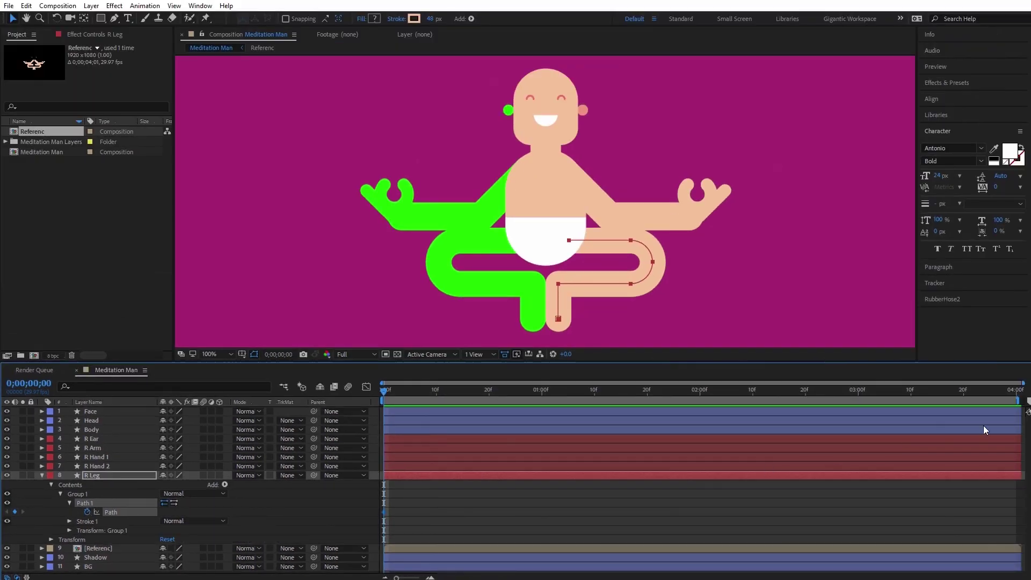
{"action": "left_click", "coordinate": [1018, 391]}
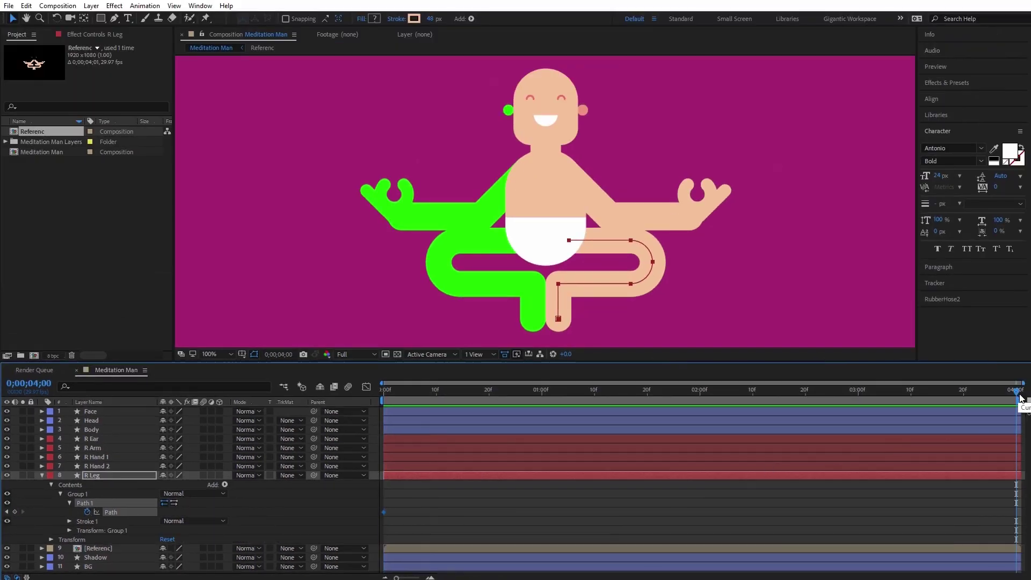
{"action": "left_click", "coordinate": [15, 512]}
- At 0;00;02;00, mirror the R Leg path horizontally and fit it exactly over the opposite green reference leg
{"action": "left_click", "coordinate": [701, 395]}
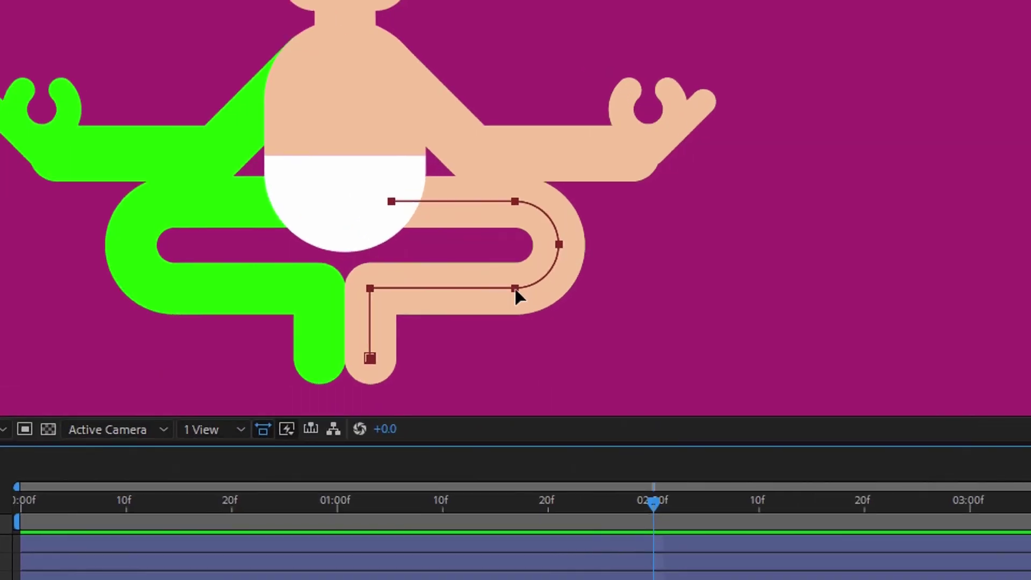
{"action": "double_click", "coordinate": [632, 285]}
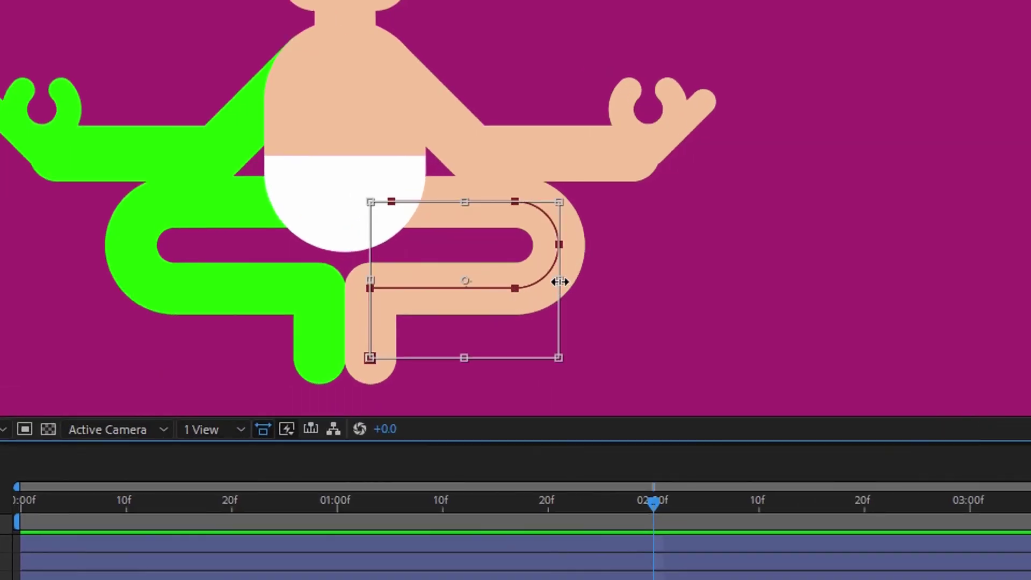
{"action": "left_click_drag", "start_coordinate": [559, 281], "coordinate": [173, 280]}
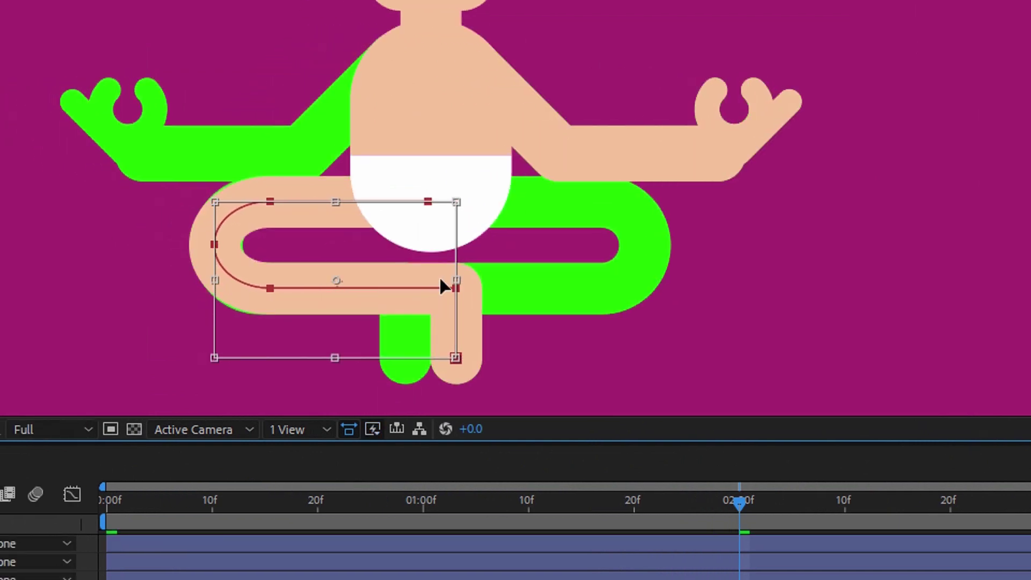
{"action": "left_click_drag", "start_coordinate": [458, 277], "coordinate": [404, 279]}
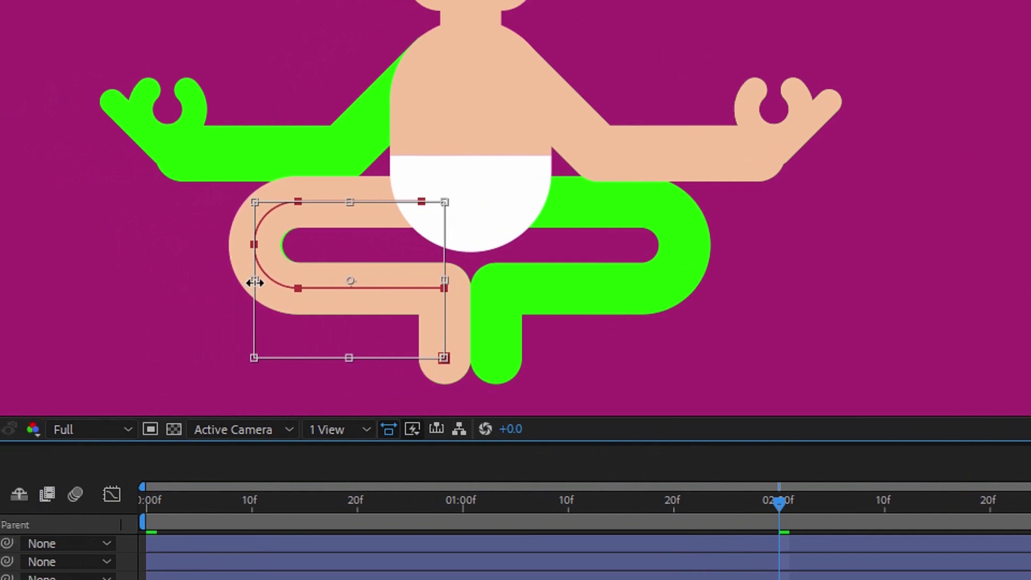
{"action": "left_click_drag", "start_coordinate": [257, 290], "coordinate": [258, 290]}
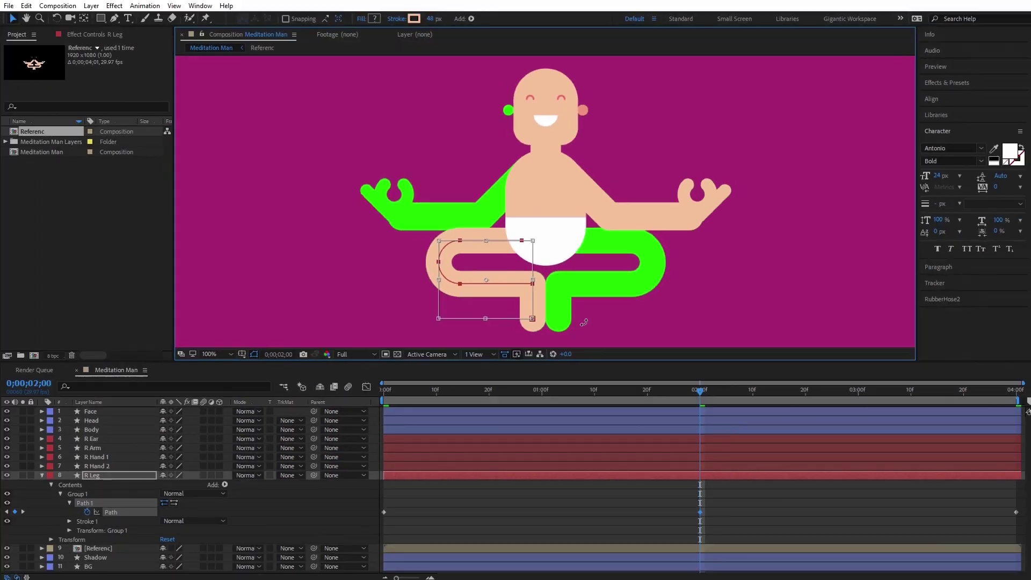
- Preview the R Leg animation, return to 0;00;00;00 and show only the layer's keyframed Path property
{"action": "left_click", "coordinate": [568, 508]}
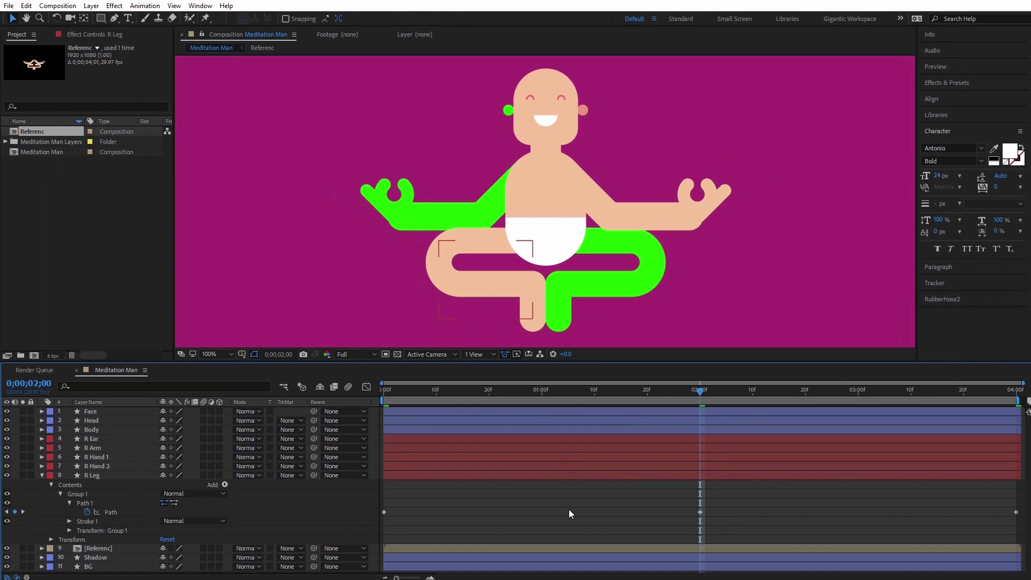
{"action": "key", "text": "space"}
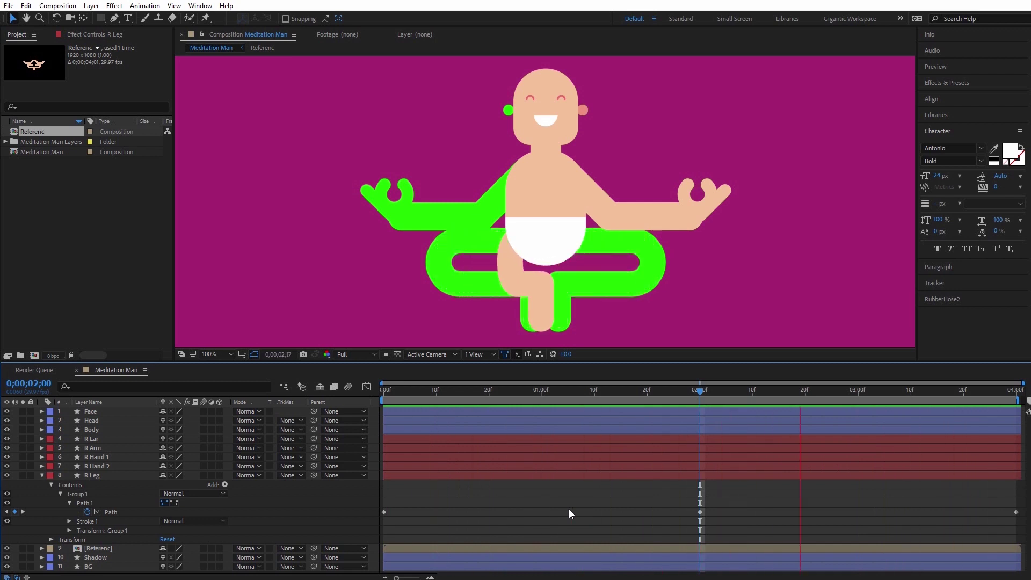
{"action": "key", "text": "space"}
{"action": "key", "text": "Home"}
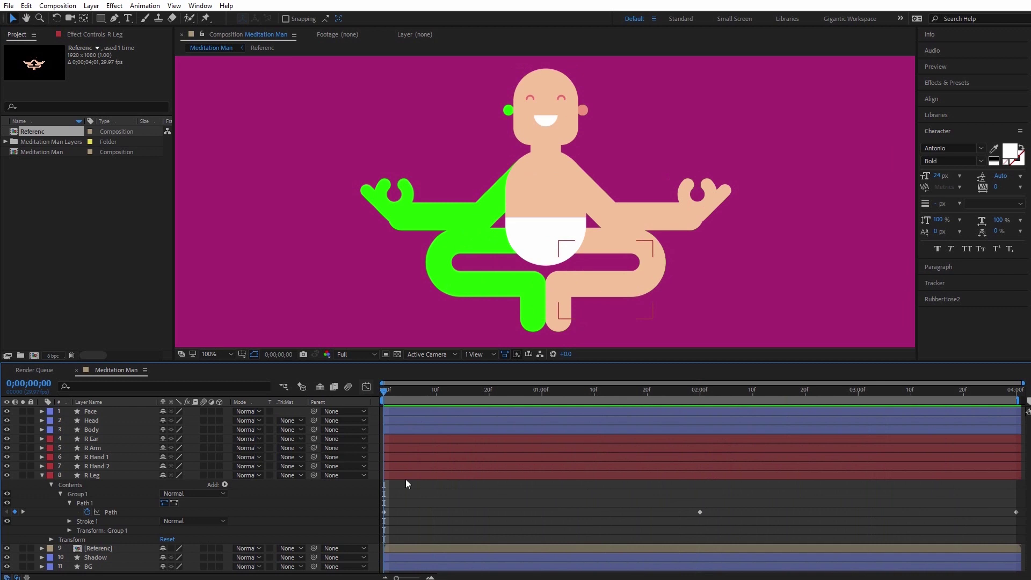
{"action": "left_click", "coordinate": [400, 478]}
{"action": "key", "text": "u"}
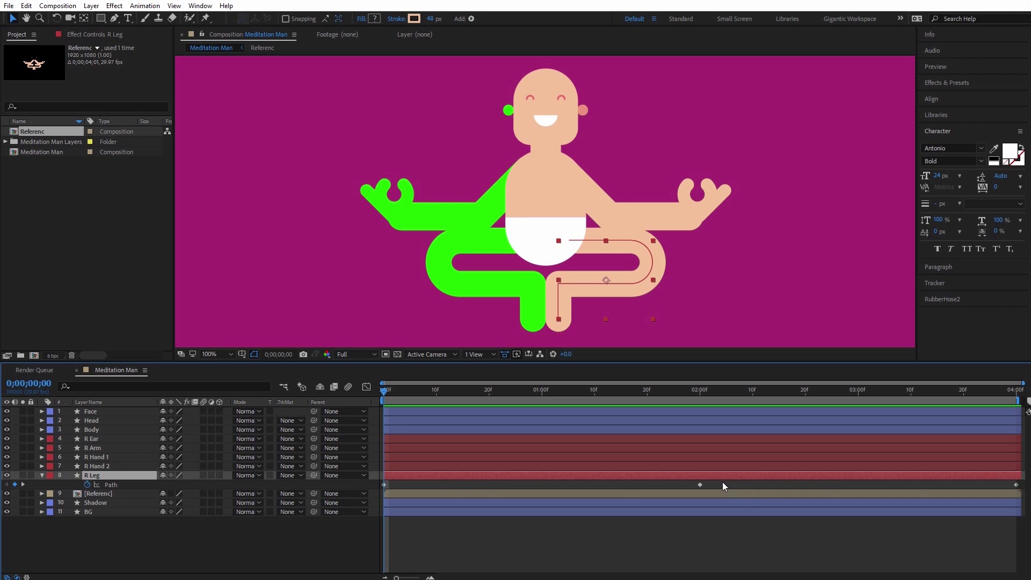
- Keyframe the Path of the R Hand 2 layer at 0;00;00;00 and 0;00;04;00 with the same shape
{"action": "left_click", "coordinate": [548, 466]}
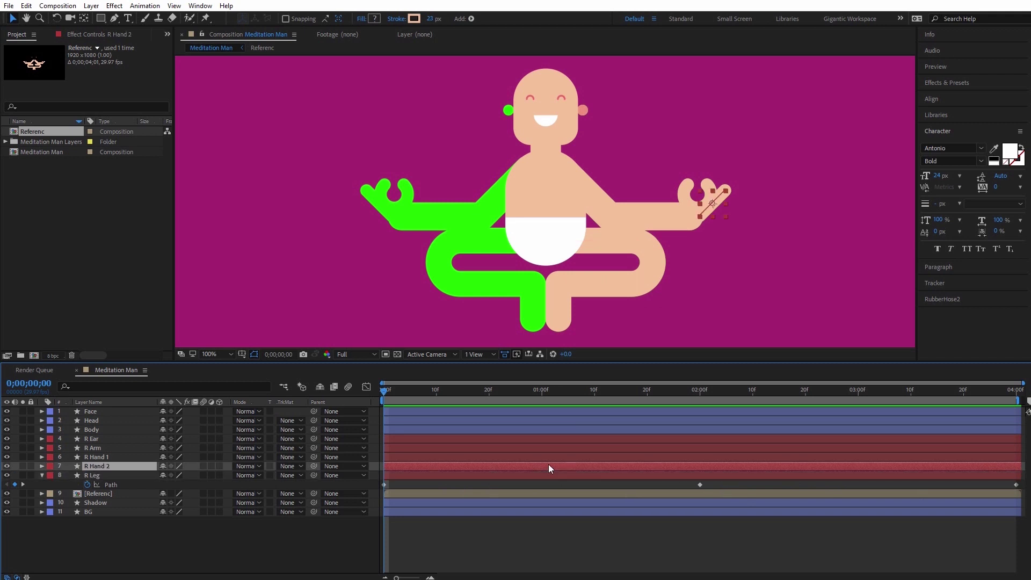
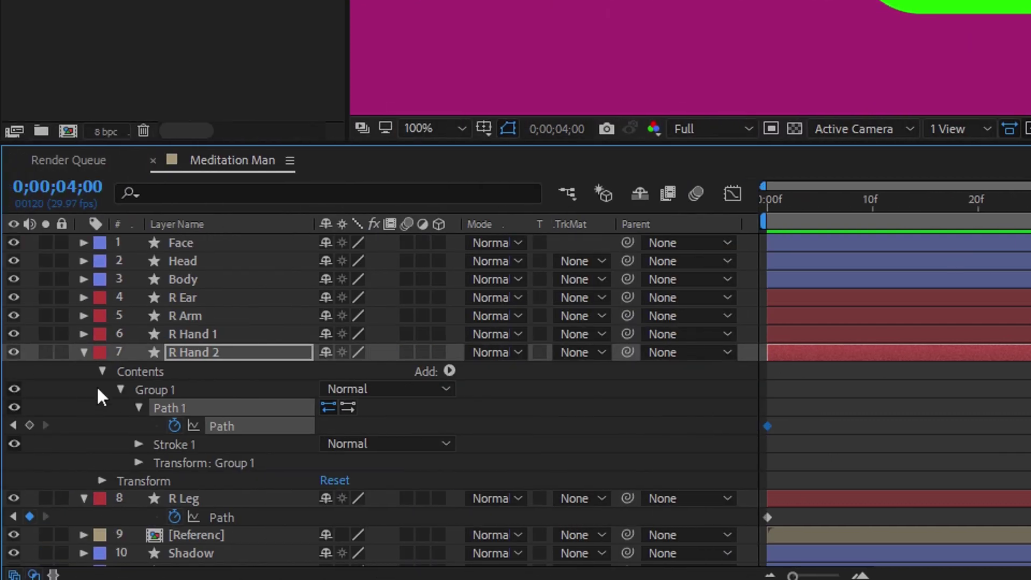
{"action": "left_click", "coordinate": [30, 425]}
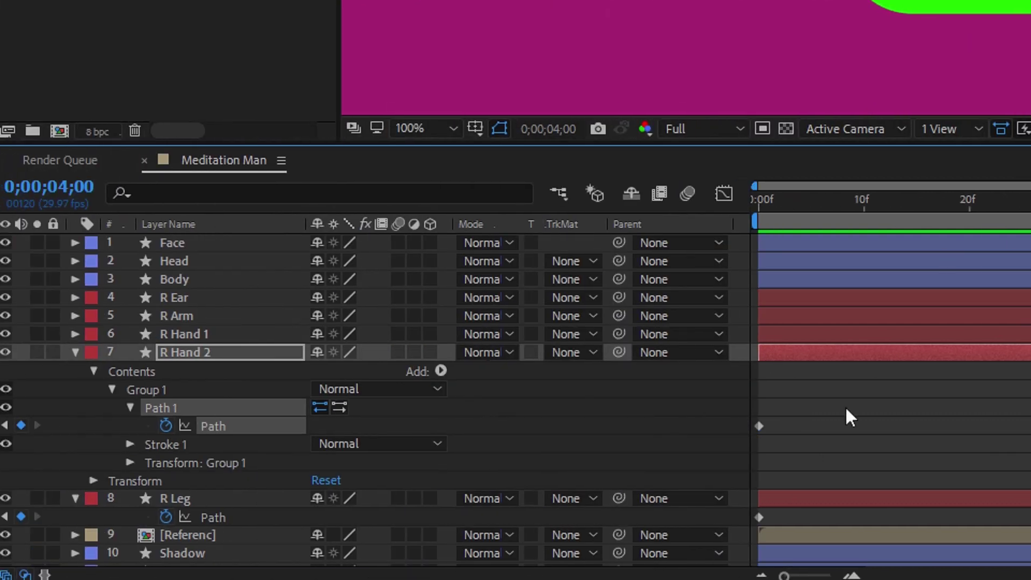
- At 0;00;02;00, mirror the R Hand 2 path onto the opposite green reference finger, and show only the layer's keyframed property
{"action": "left_click", "coordinate": [833, 203]}
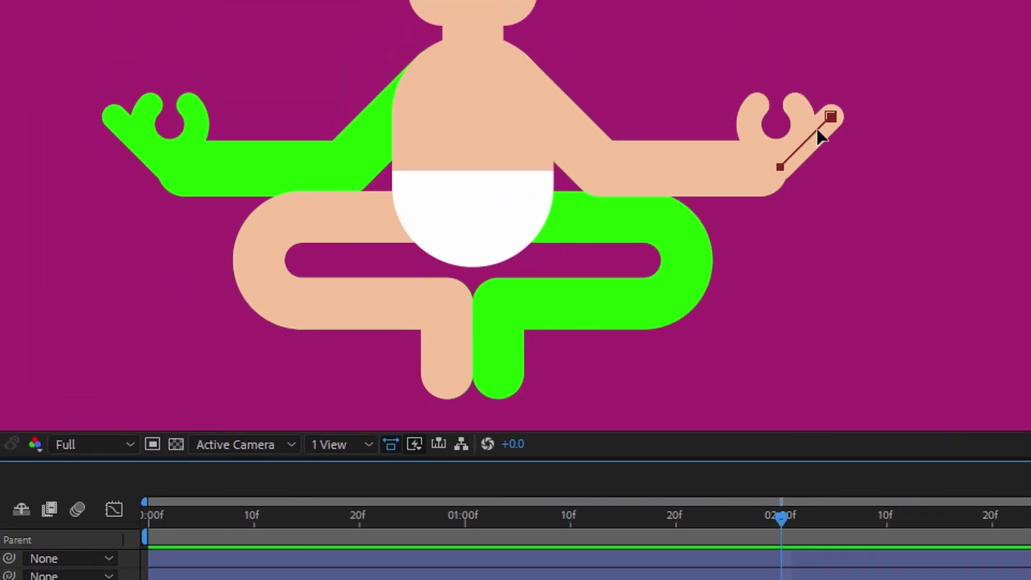
{"action": "double_click", "coordinate": [830, 119]}
{"action": "left_click_drag", "start_coordinate": [810, 168], "coordinate": [99, 177]}
{"action": "left_click_drag", "start_coordinate": [229, 178], "coordinate": [223, 179]}
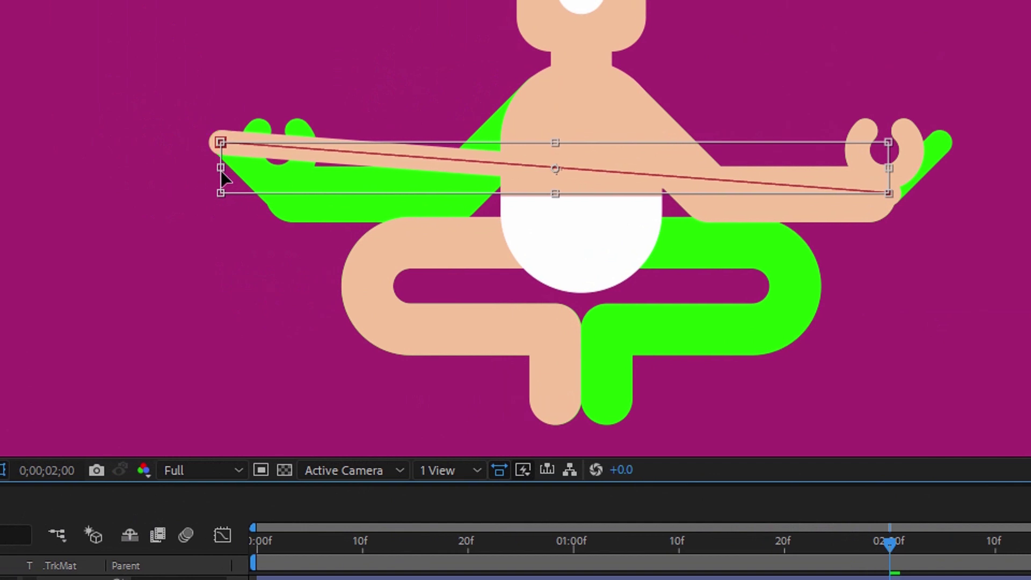
{"action": "left_click_drag", "start_coordinate": [889, 168], "coordinate": [549, 188]}
{"action": "left_click_drag", "start_coordinate": [468, 188], "coordinate": [197, 217]}
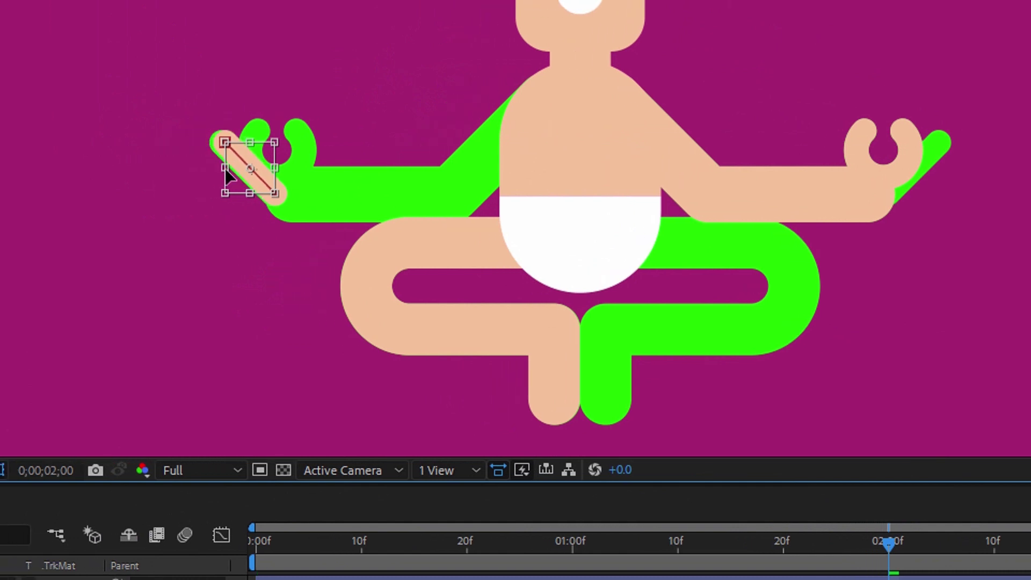
{"action": "left_click_drag", "start_coordinate": [275, 168], "coordinate": [271, 170]}
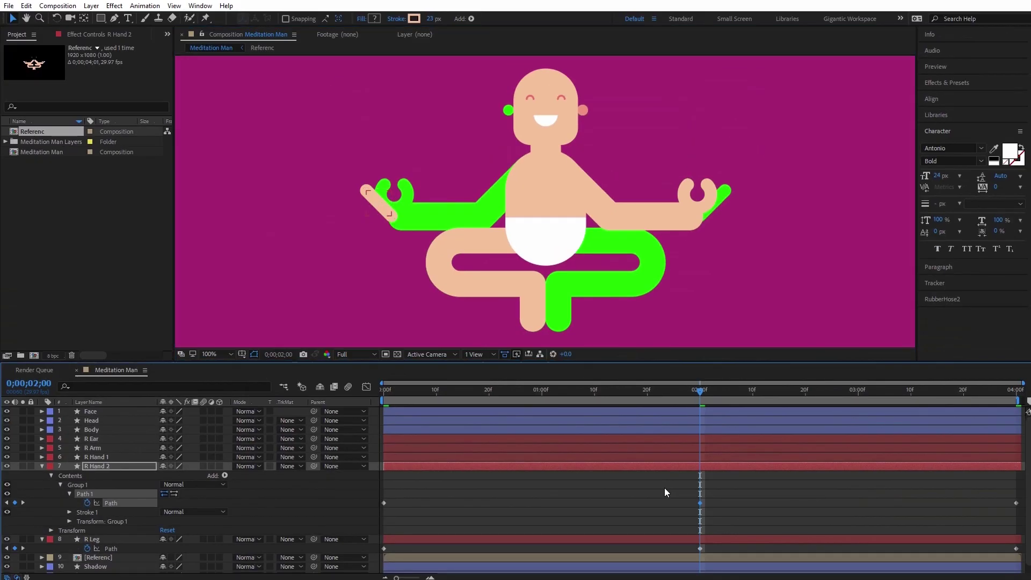
{"action": "left_click", "coordinate": [622, 467]}
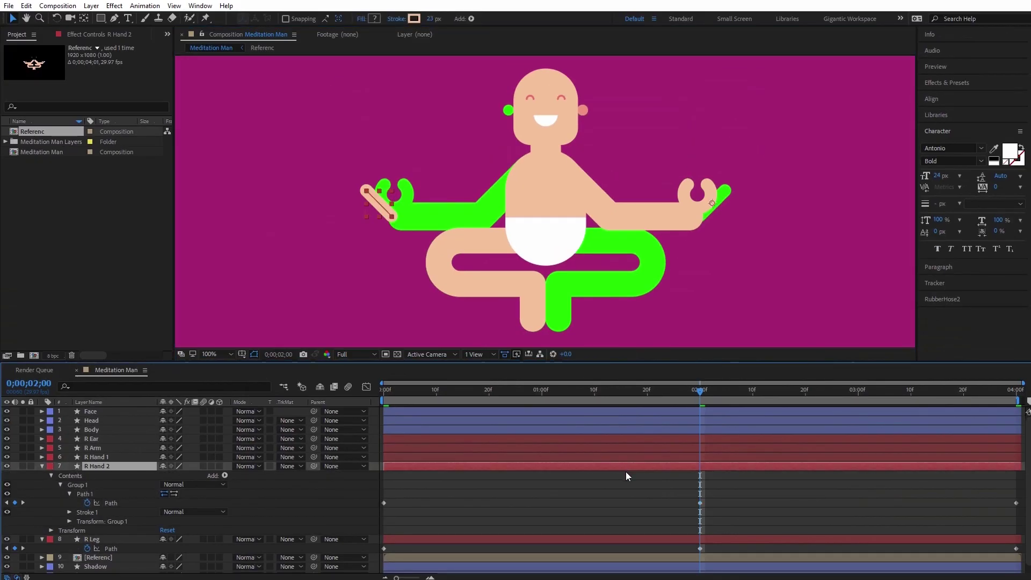
{"action": "key", "text": "u"}
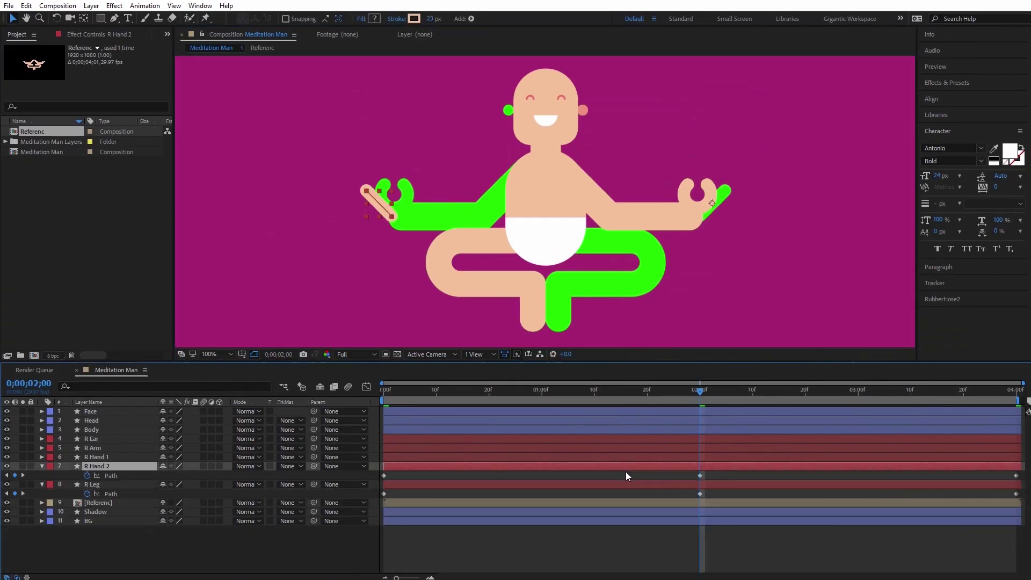
- Keyframe the Path of Path 1 in the R Hand 1 layer at 0;00;00;00 and 0;00;04;00 with the same shape
{"action": "left_click", "coordinate": [478, 458]}
{"action": "left_click", "coordinate": [375, 391]}
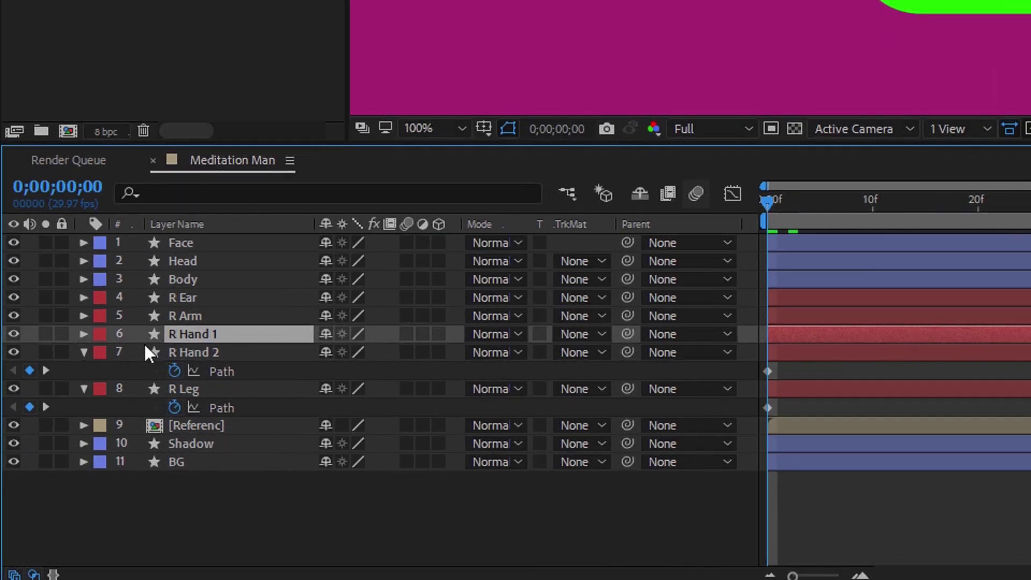
{"action": "left_click", "coordinate": [85, 334]}
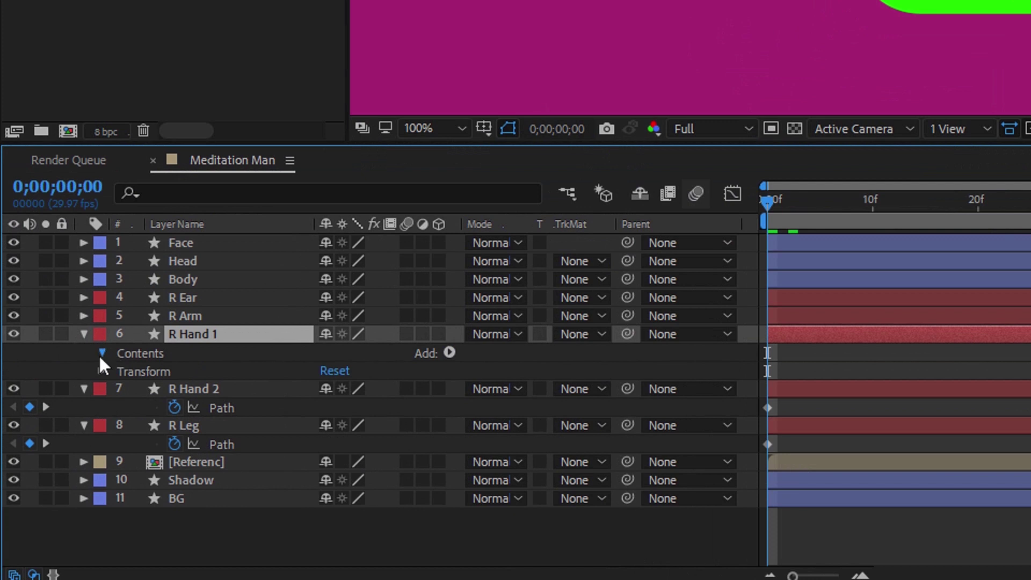
{"action": "left_click", "coordinate": [101, 353]}
{"action": "left_click", "coordinate": [120, 371]}
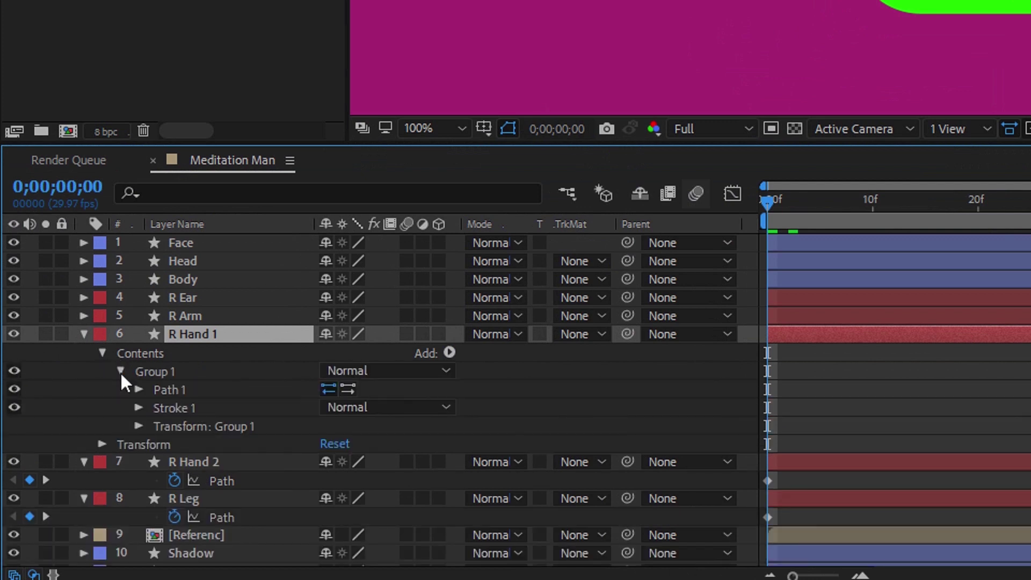
{"action": "left_click", "coordinate": [138, 389]}
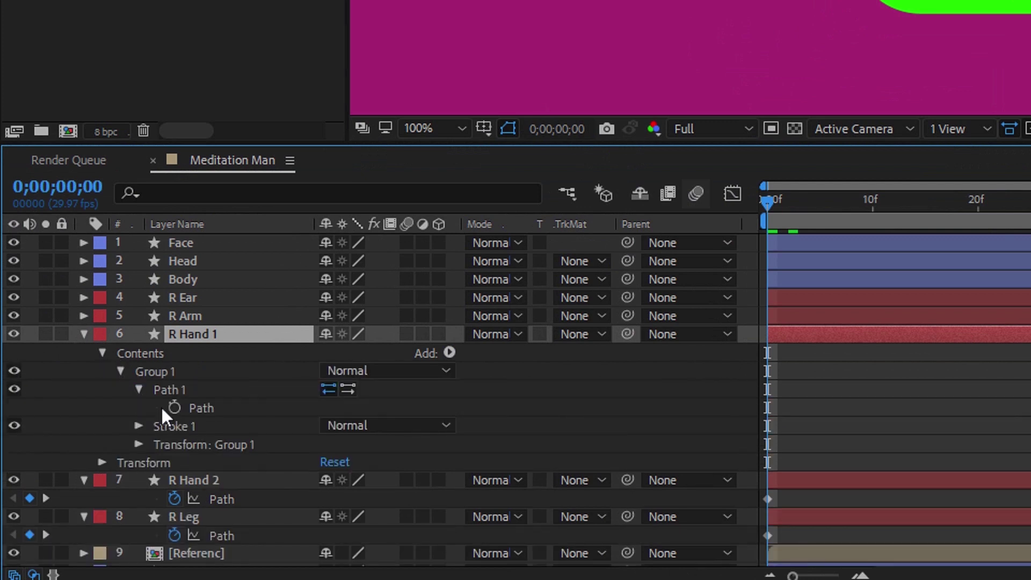
{"action": "left_click", "coordinate": [167, 405]}
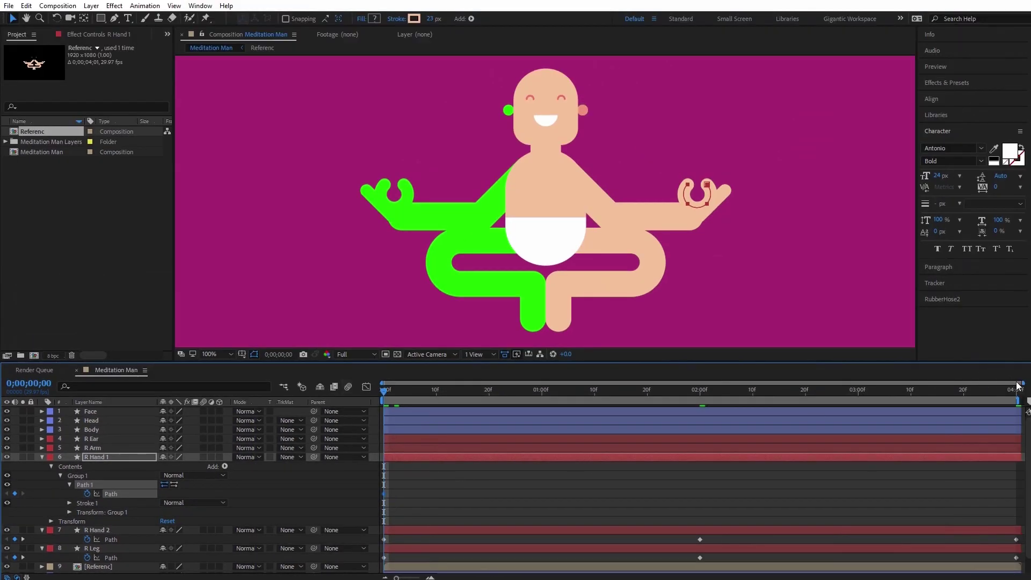
{"action": "left_click", "coordinate": [1015, 389]}
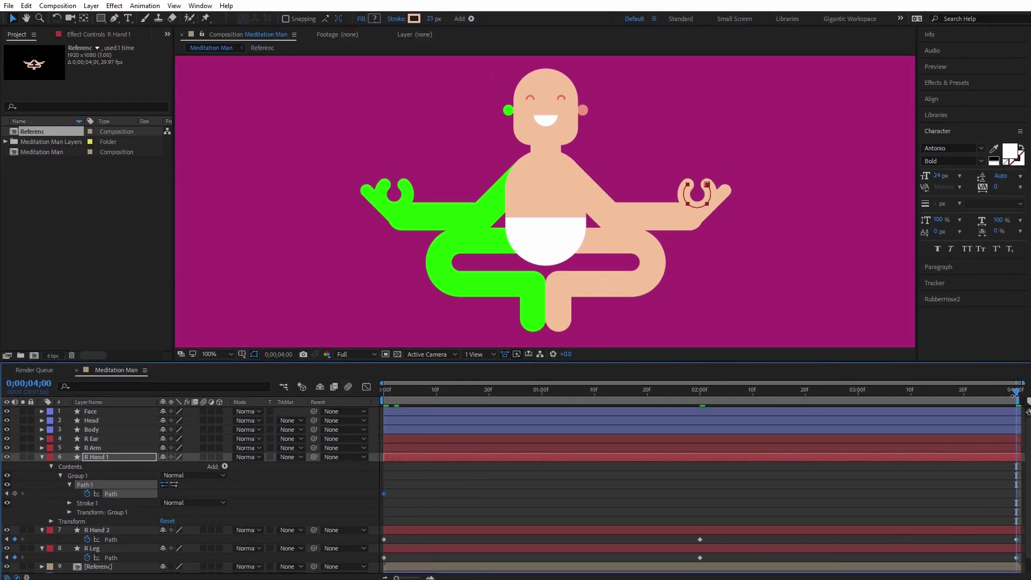
{"action": "left_click", "coordinate": [14, 494]}
- At 0;00;02;00, mirror the R Hand 1 path onto the opposite green reference hand, and show only the layer's keyframed property
{"action": "left_click", "coordinate": [700, 391]}
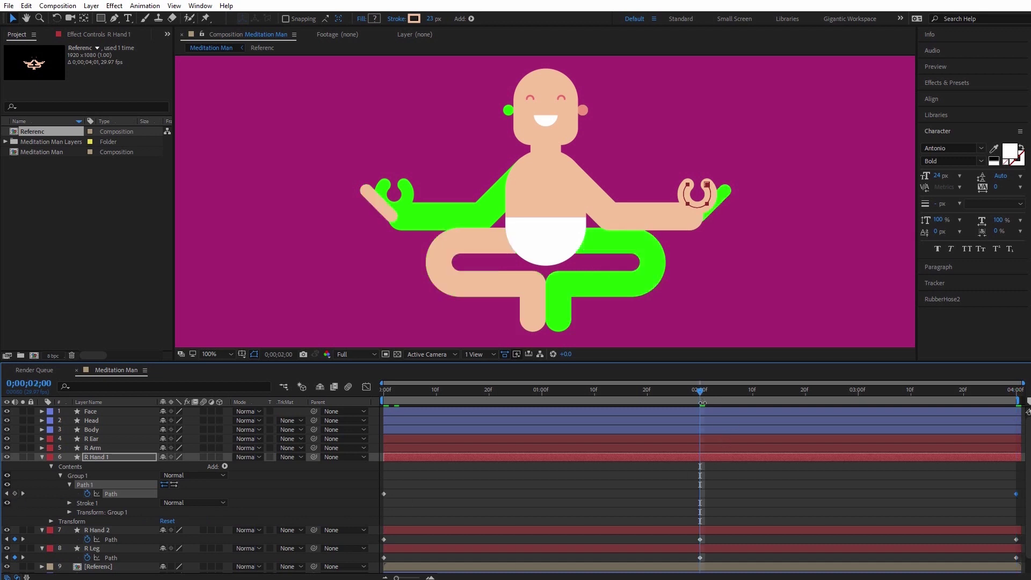
{"action": "double_click", "coordinate": [708, 207]}
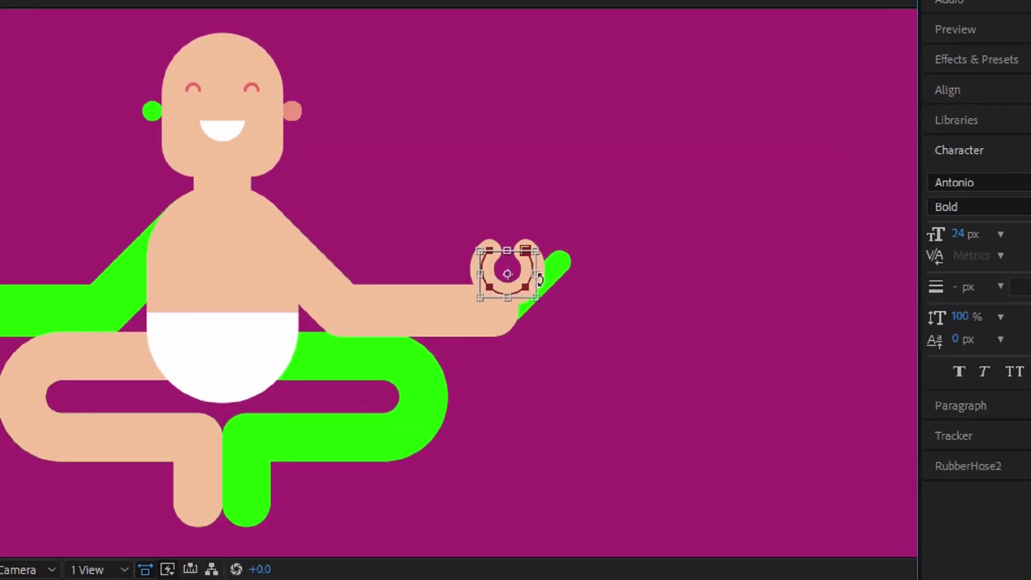
{"action": "left_click_drag", "start_coordinate": [713, 196], "coordinate": [565, 200]}
{"action": "left_click_drag", "start_coordinate": [217, 289], "coordinate": [0, 282]}
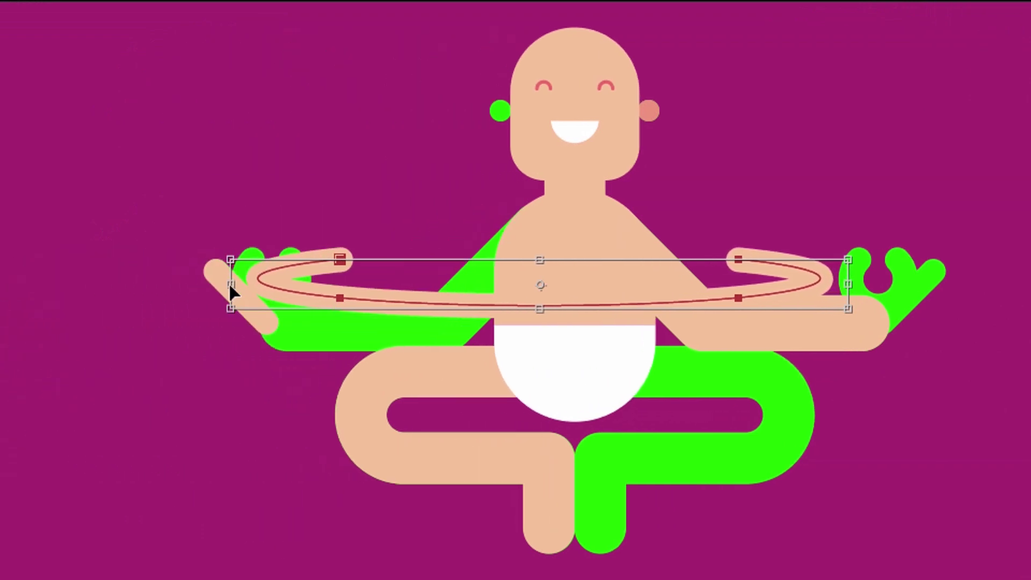
{"action": "left_click_drag", "start_coordinate": [847, 284], "coordinate": [302, 284]}
{"action": "left_click_drag", "start_coordinate": [210, 283], "coordinate": [224, 278]}
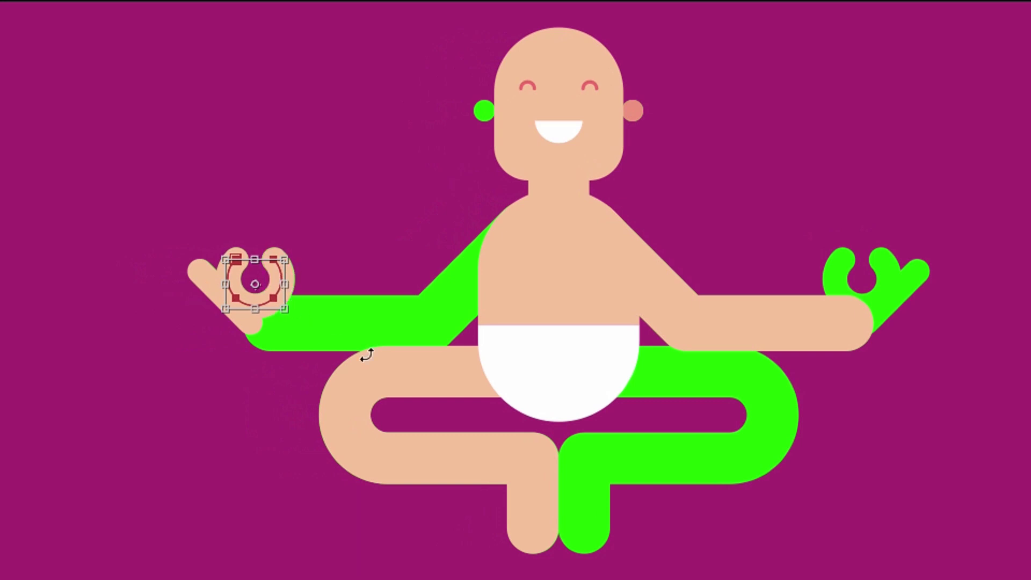
{"action": "key", "text": "a"}
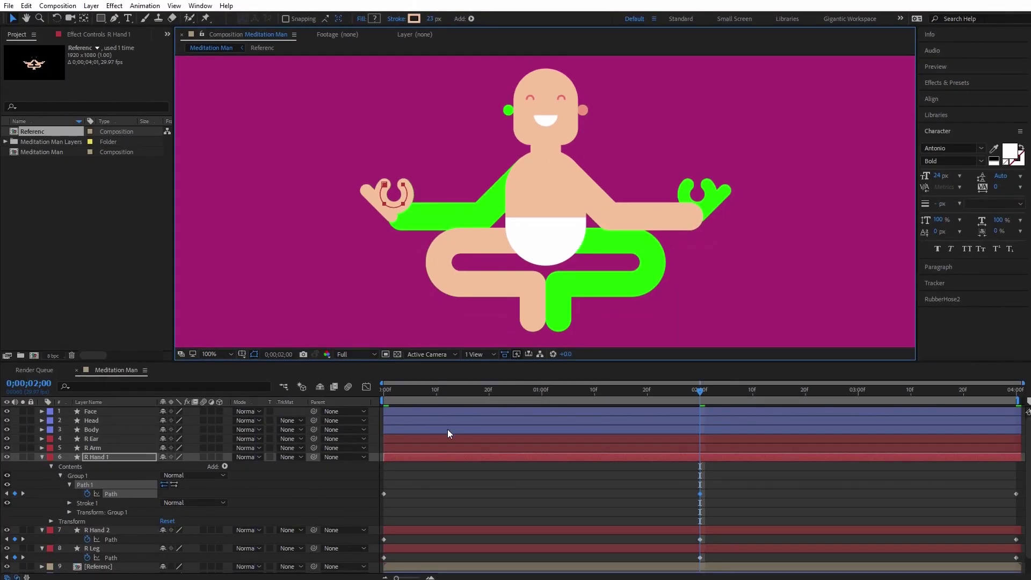
{"action": "left_click", "coordinate": [442, 459]}
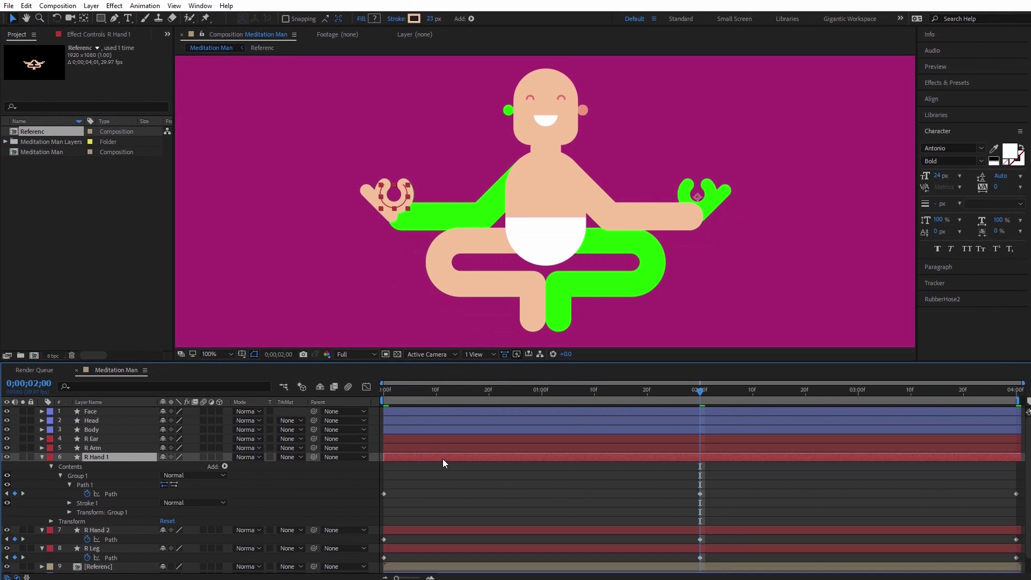
{"action": "key", "text": "u"}
- Keyframe the Path of Path 1 in the R Arm layer at 0;00;00;00 and 0;00;04;00 with the same shape
{"action": "left_click", "coordinate": [439, 447]}
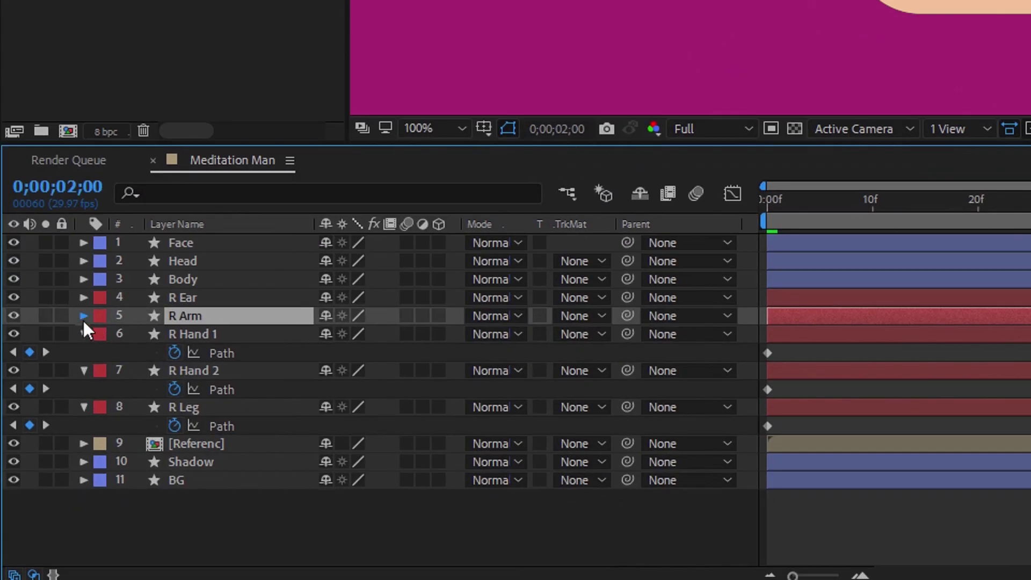
{"action": "left_click", "coordinate": [42, 447]}
{"action": "left_click", "coordinate": [51, 457]}
{"action": "left_click", "coordinate": [120, 355]}
{"action": "left_click", "coordinate": [139, 372]}
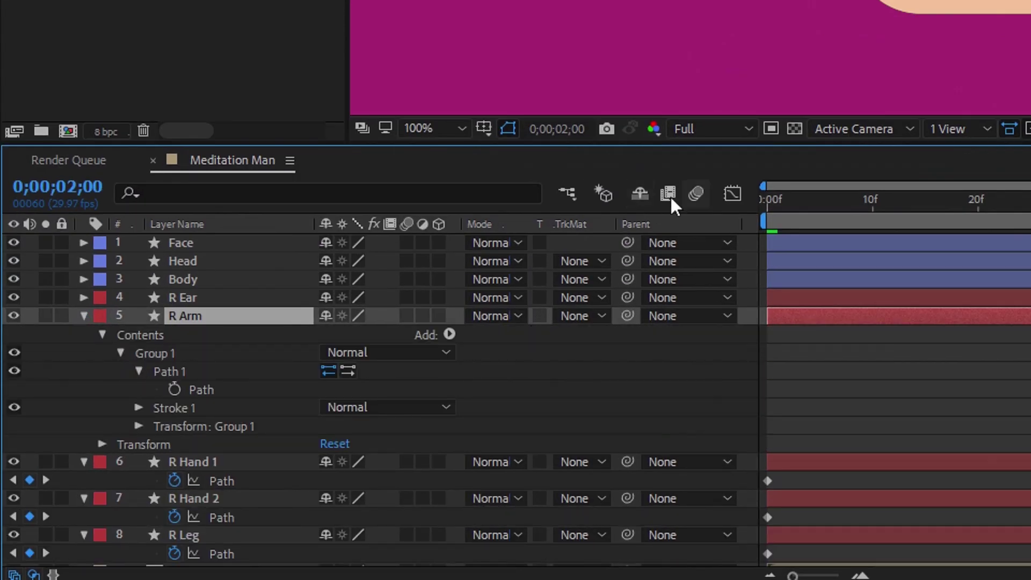
{"action": "key", "text": "Home"}
{"action": "left_click", "coordinate": [174, 390]}
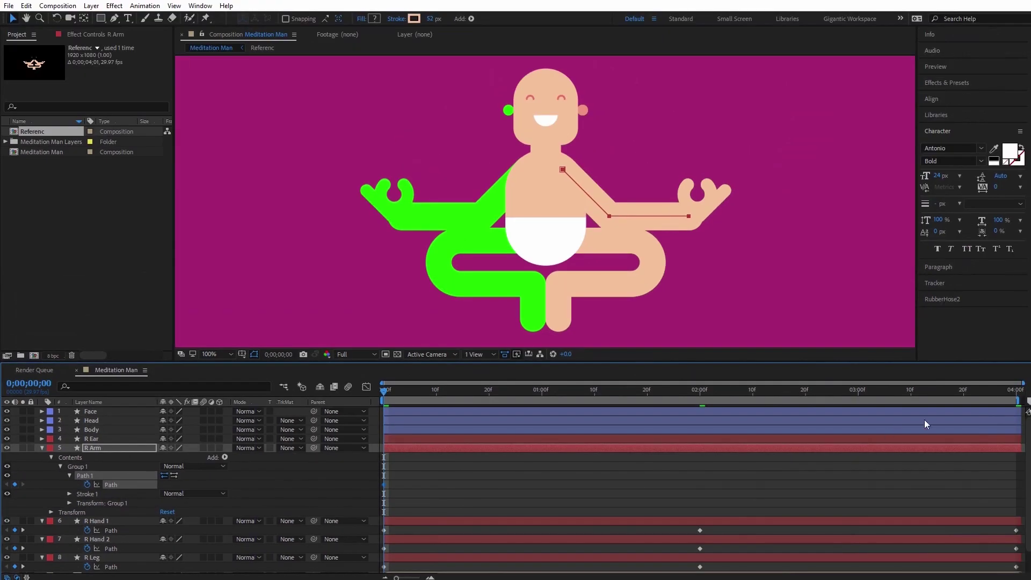
{"action": "left_click", "coordinate": [1030, 211]}
{"action": "left_click", "coordinate": [15, 484]}
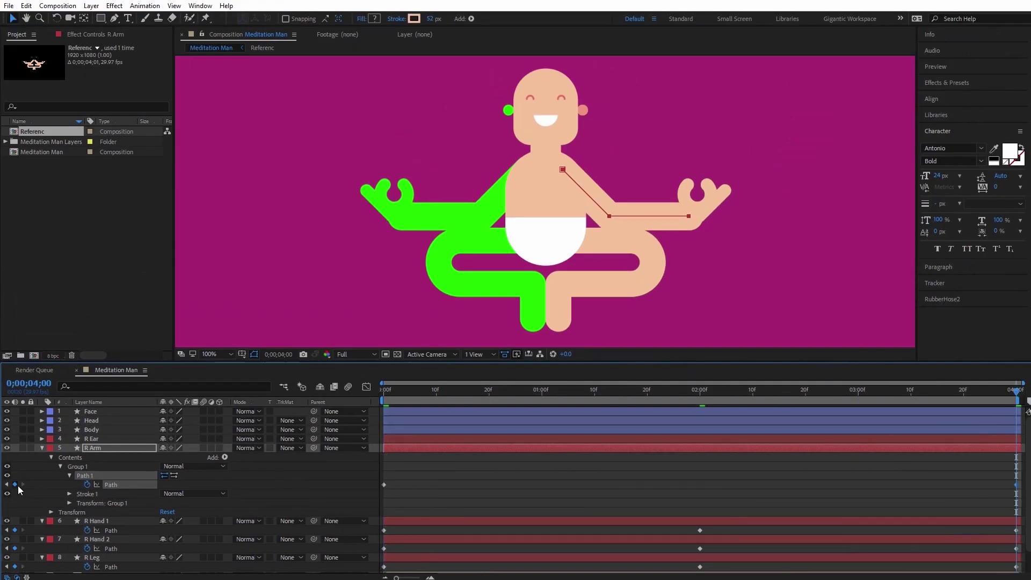
- At 0;00;02;00, mirror the R Arm path onto the opposite green reference arm, and show only the layer's keyframed property
{"action": "left_click", "coordinate": [701, 396]}
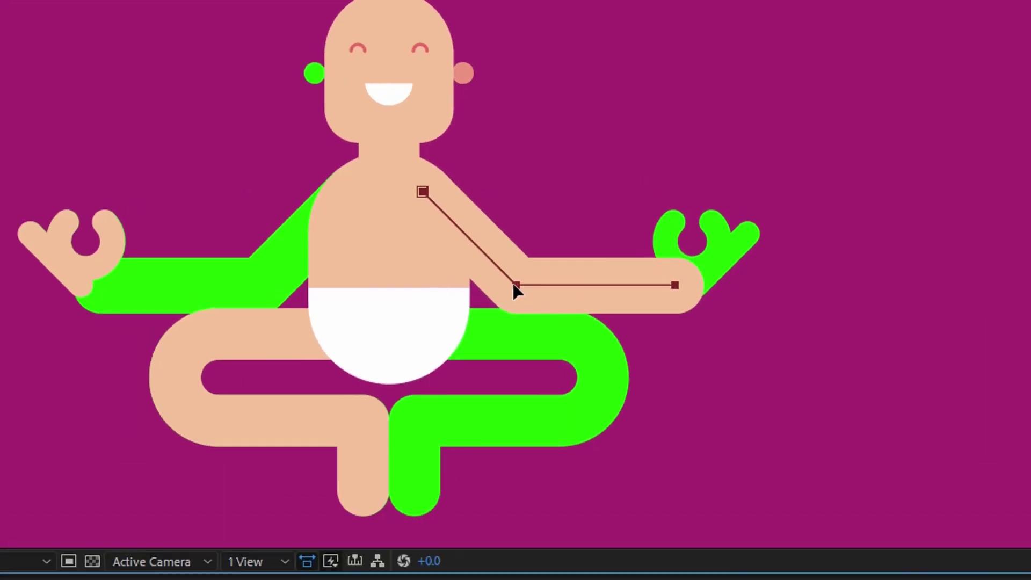
{"action": "key", "text": "ctrl+t"}
{"action": "left_click_drag", "start_coordinate": [672, 240], "coordinate": [101, 241]}
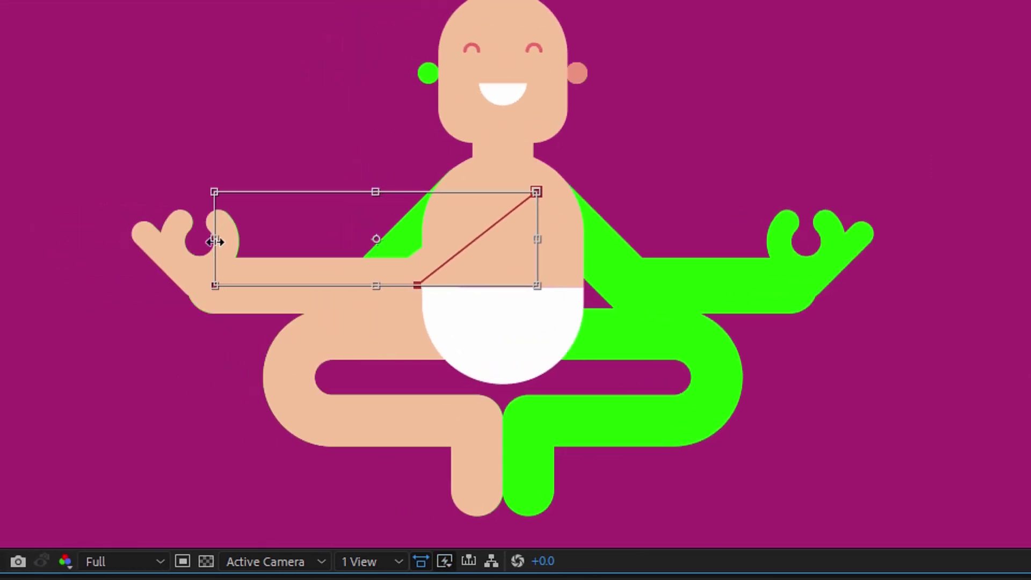
{"action": "left_click_drag", "start_coordinate": [537, 239], "coordinate": [468, 242]}
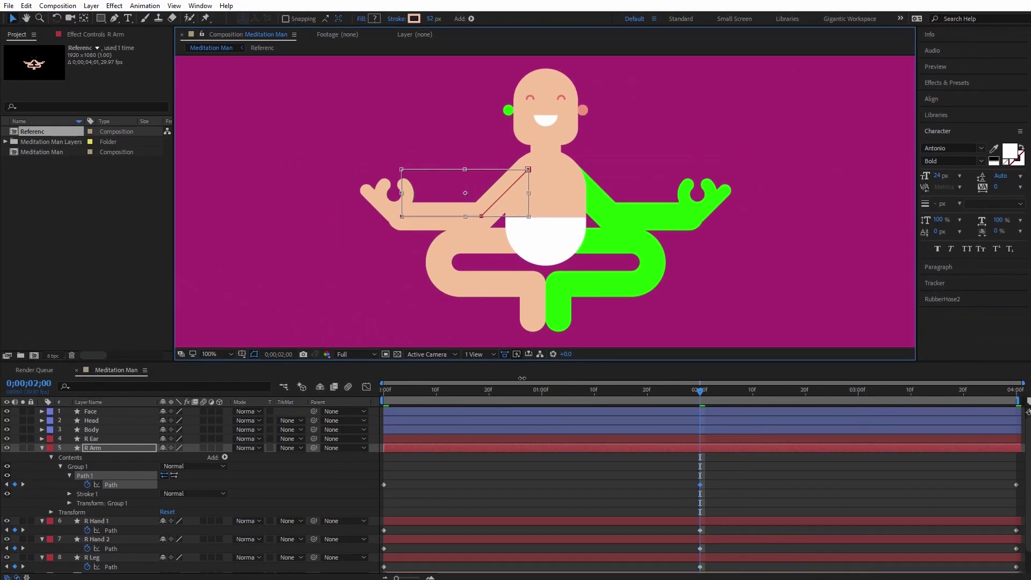
{"action": "left_click", "coordinate": [506, 448]}
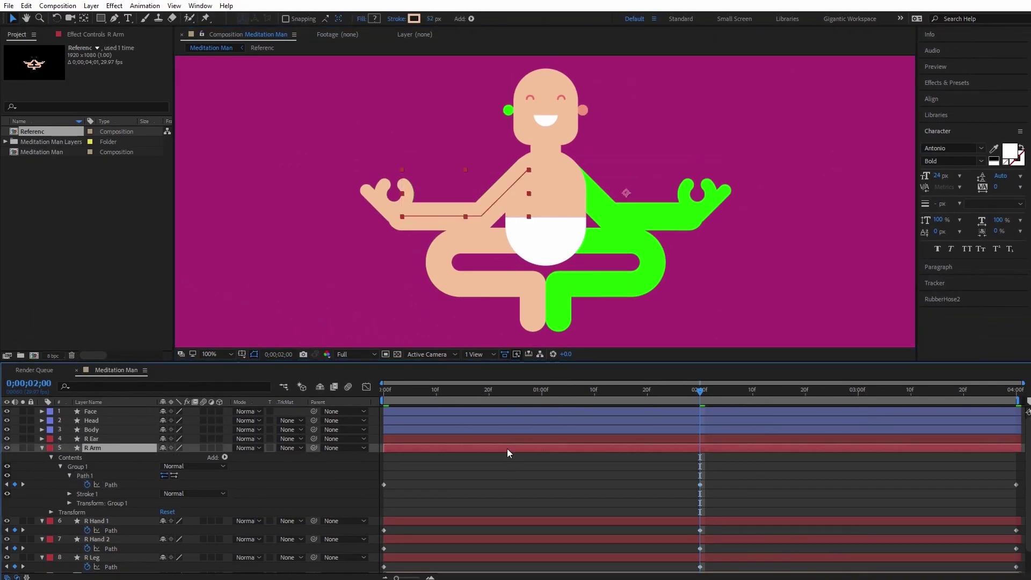
{"action": "key", "text": "u"}
- Keyframe R Ear's starting Position at 0;00;00;00 and 0;00;04;00, and move it to 892.0, 370.0 over the green reference ear at 0;00;02;00
{"action": "left_click", "coordinate": [506, 439]}
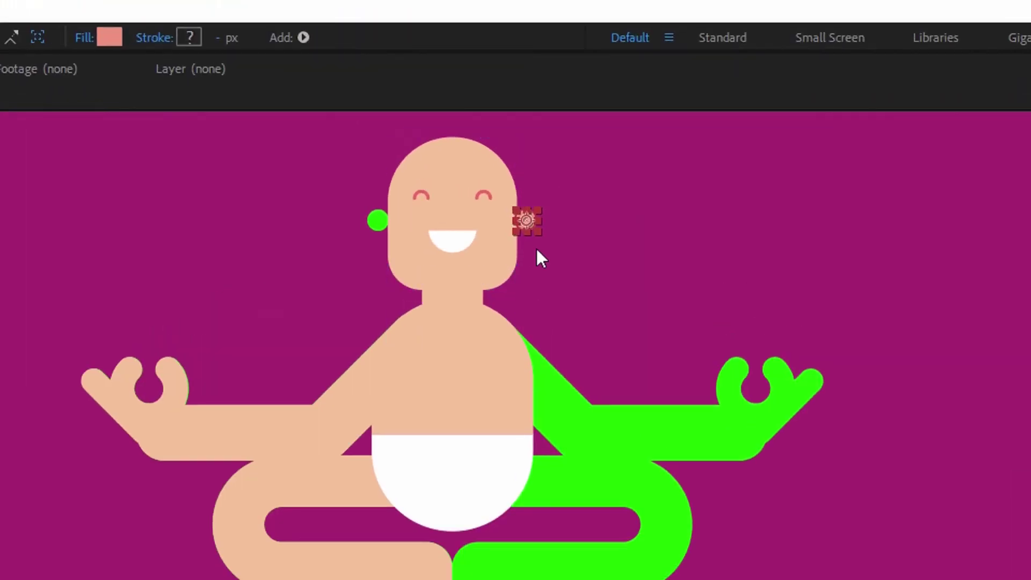
{"action": "left_click", "coordinate": [568, 250]}
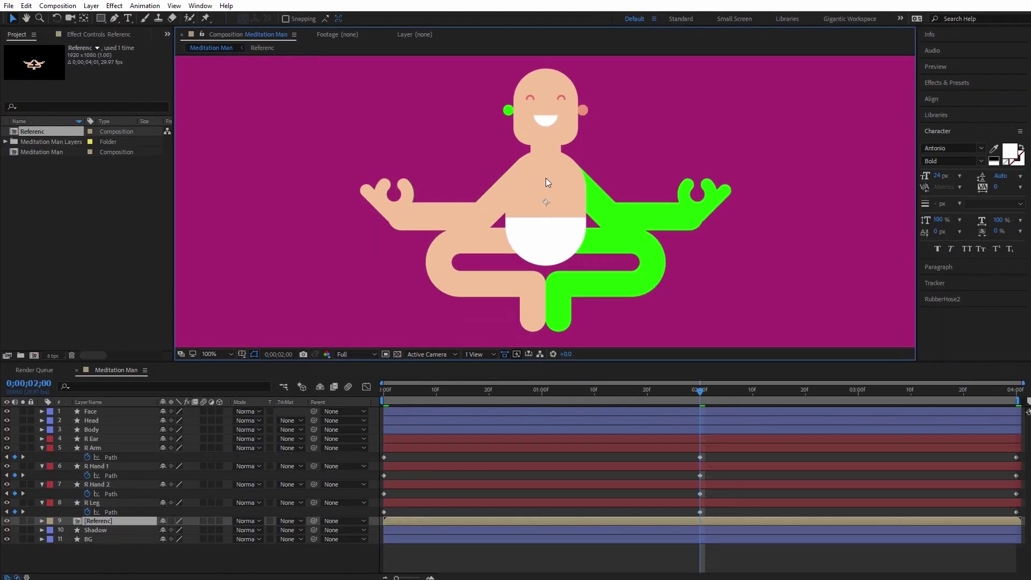
{"action": "left_click_drag", "start_coordinate": [389, 395], "coordinate": [365, 394]}
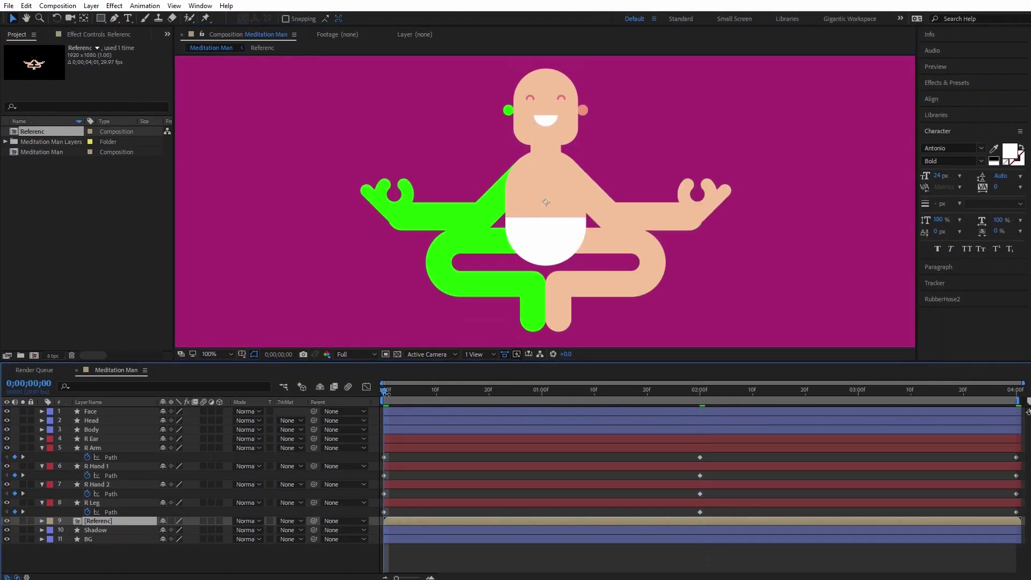
{"action": "left_click", "coordinate": [388, 439]}
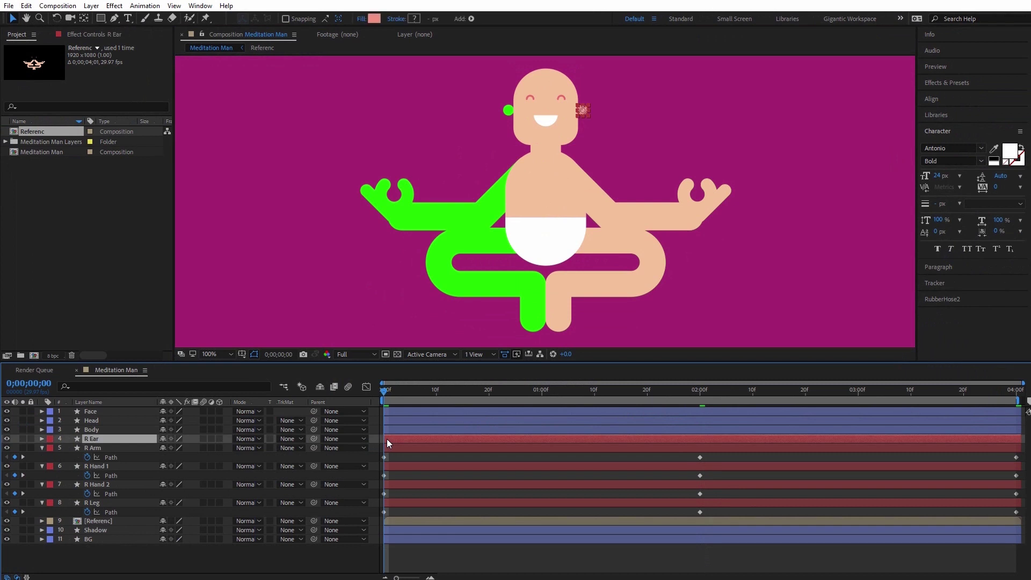
{"action": "key", "text": "p"}
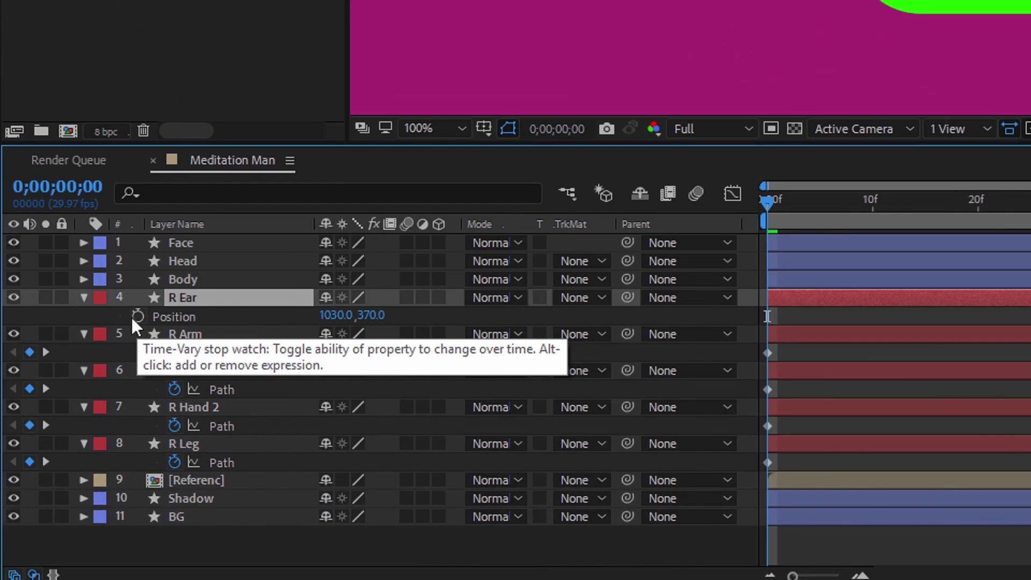
{"action": "left_click", "coordinate": [135, 317]}
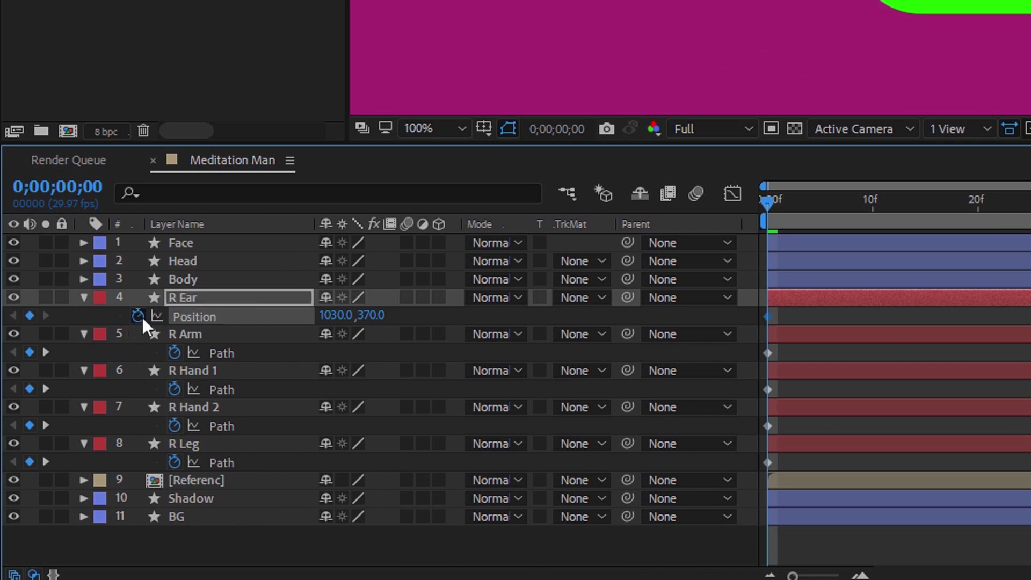
{"action": "key", "text": "End"}
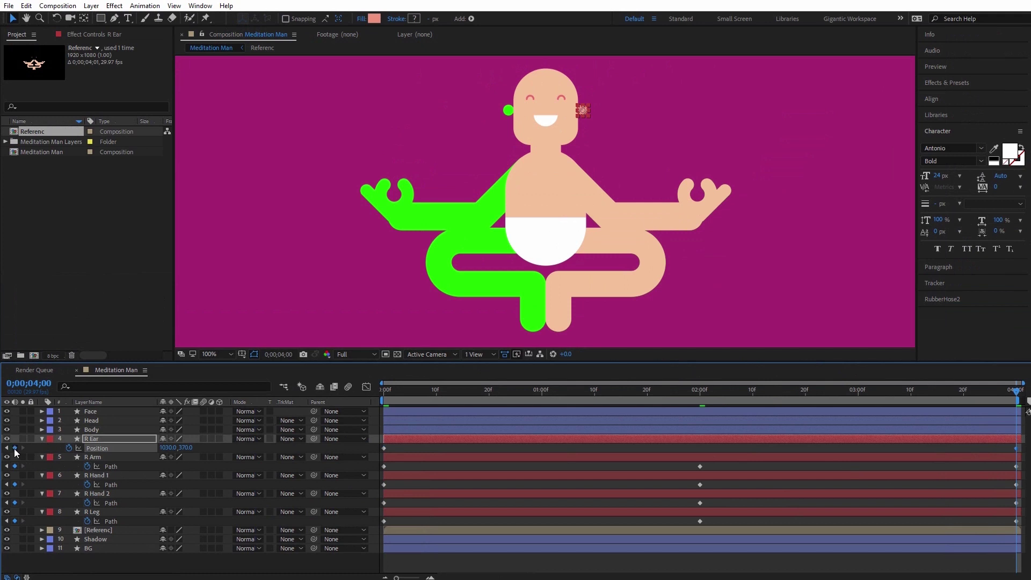
{"action": "left_click", "coordinate": [700, 392]}
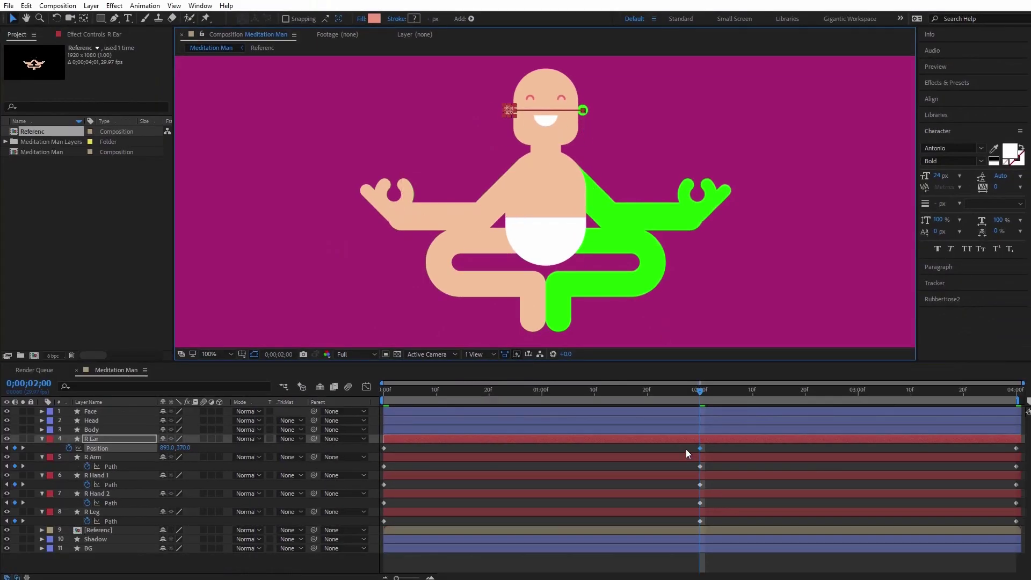
{"action": "left_click", "coordinate": [685, 450]}
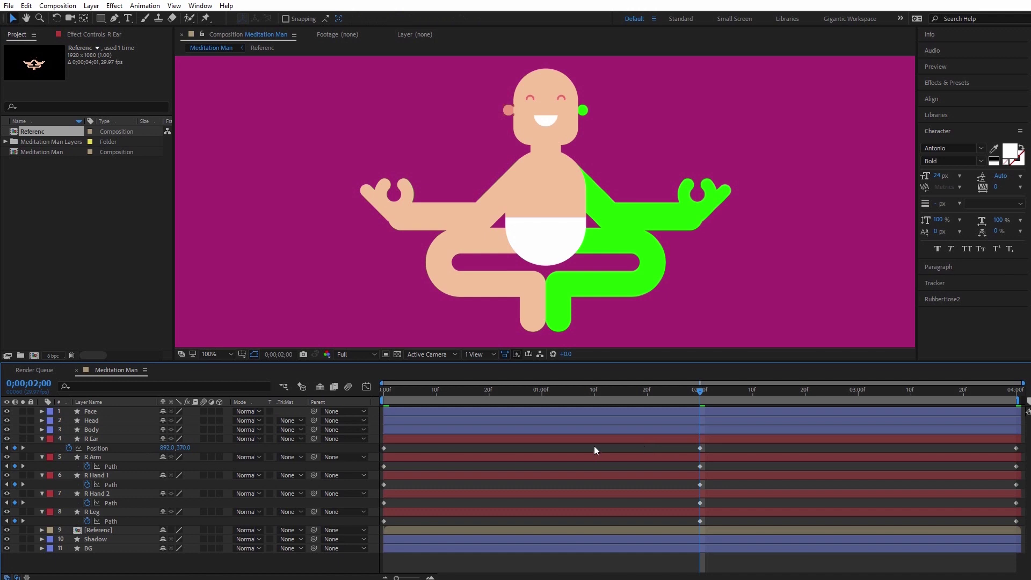
- Delete the Referenc layer from the Meditation Man composition
{"action": "left_click", "coordinate": [505, 531]}
{"action": "key", "text": "Delete"}
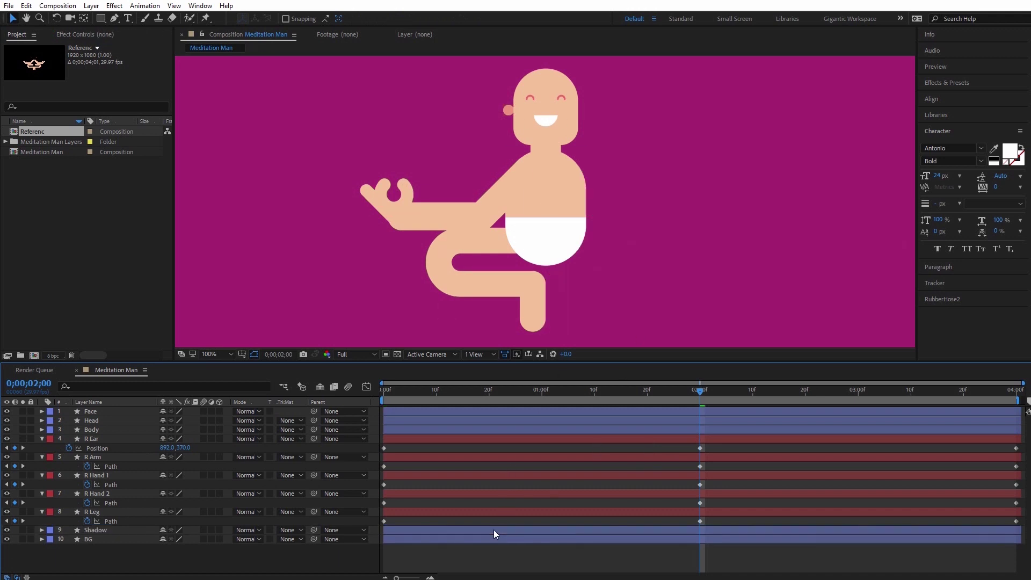
- Duplicate the five right-side layers from R Ear through R Leg, and give the copies the Sea Foam label colour
{"action": "left_click", "coordinate": [513, 439]}
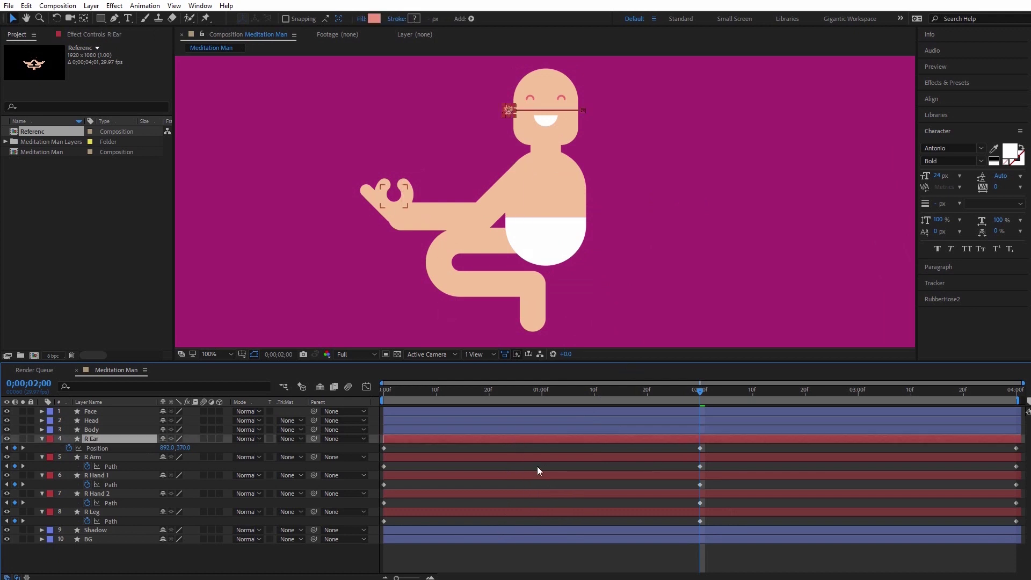
{"action": "left_click", "coordinate": [535, 511], "text": "shift"}
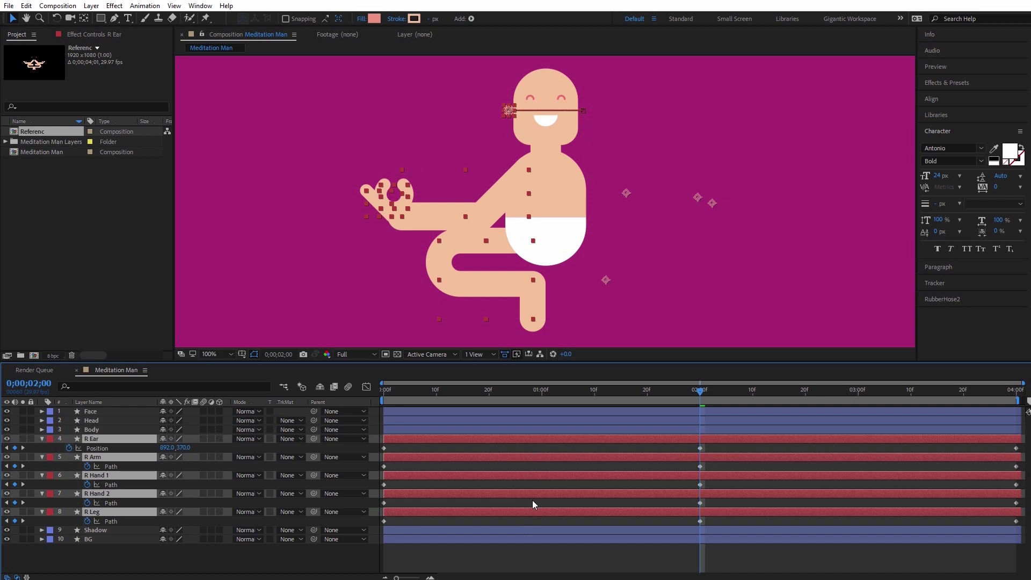
{"action": "key", "text": "ctrl+d"}
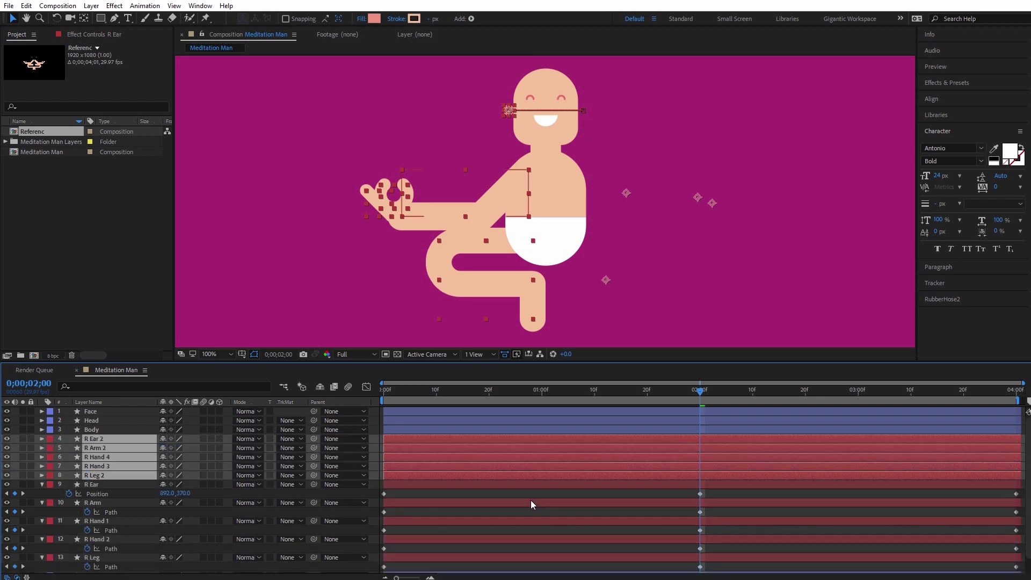
{"action": "left_click", "coordinate": [52, 438]}
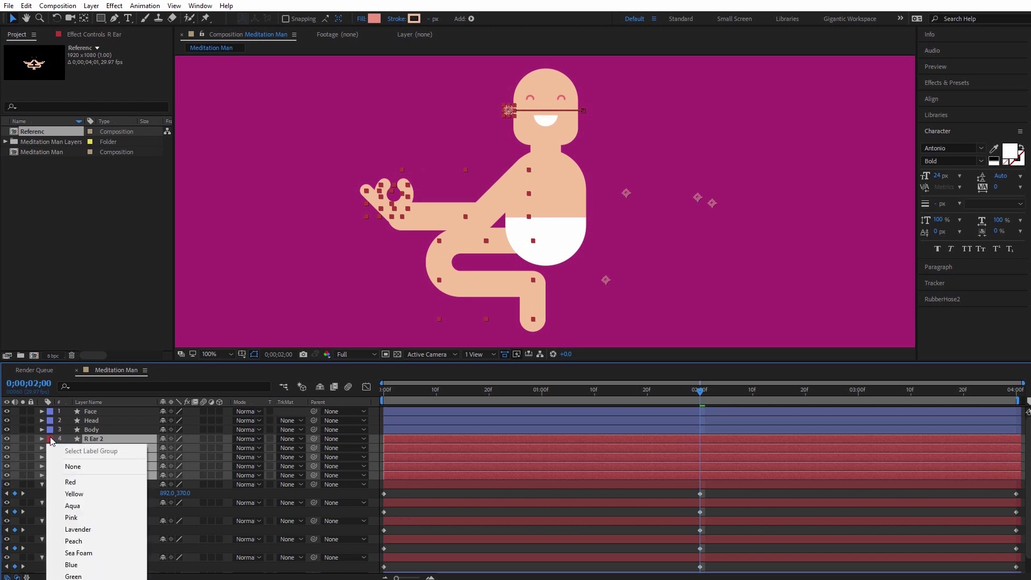
{"action": "left_click", "coordinate": [78, 553]}
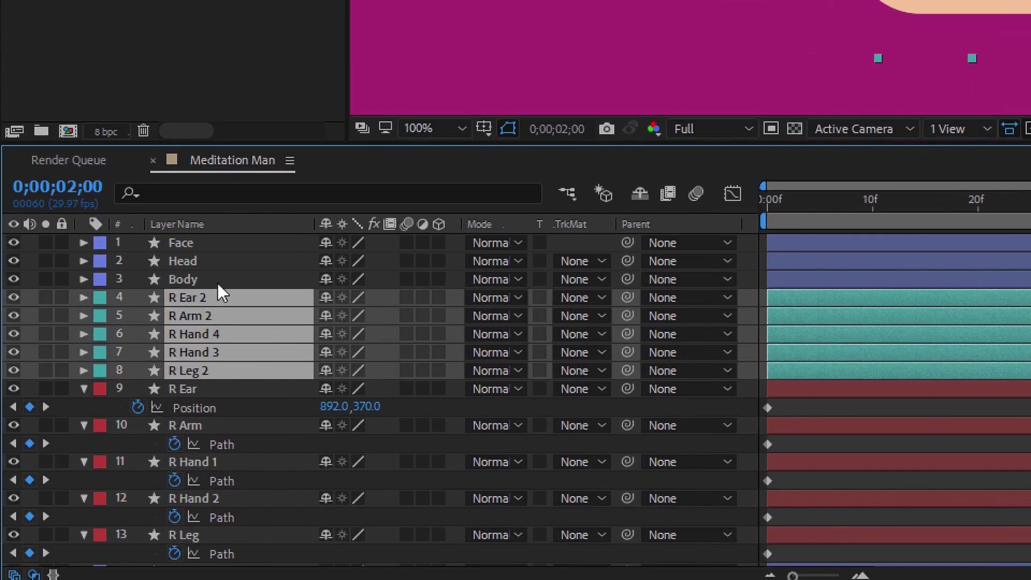
{"action": "left_click", "coordinate": [108, 433]}
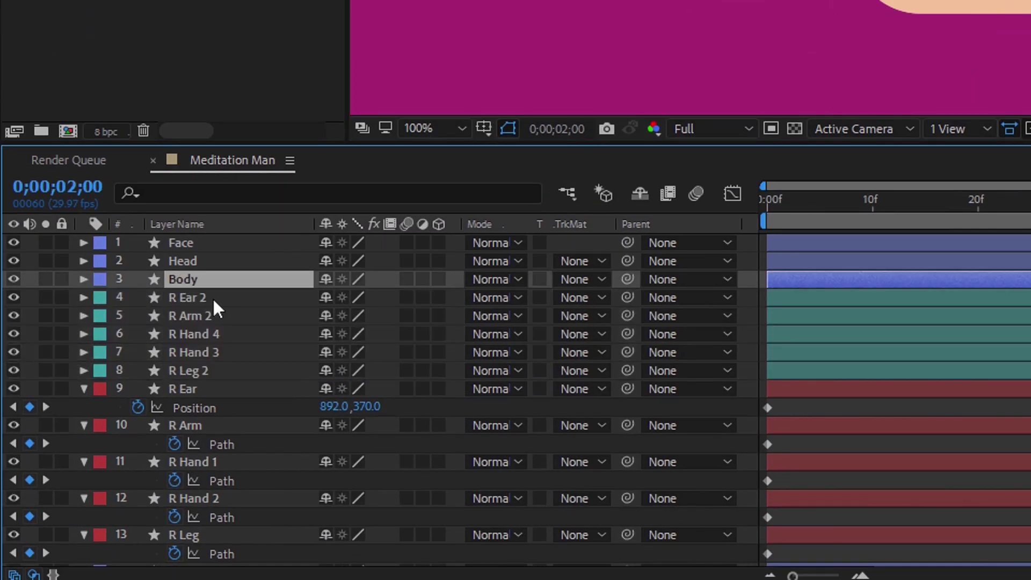
- Rename the duplicated layer R Ear 2 as L Ear
{"action": "left_click", "coordinate": [202, 298]}
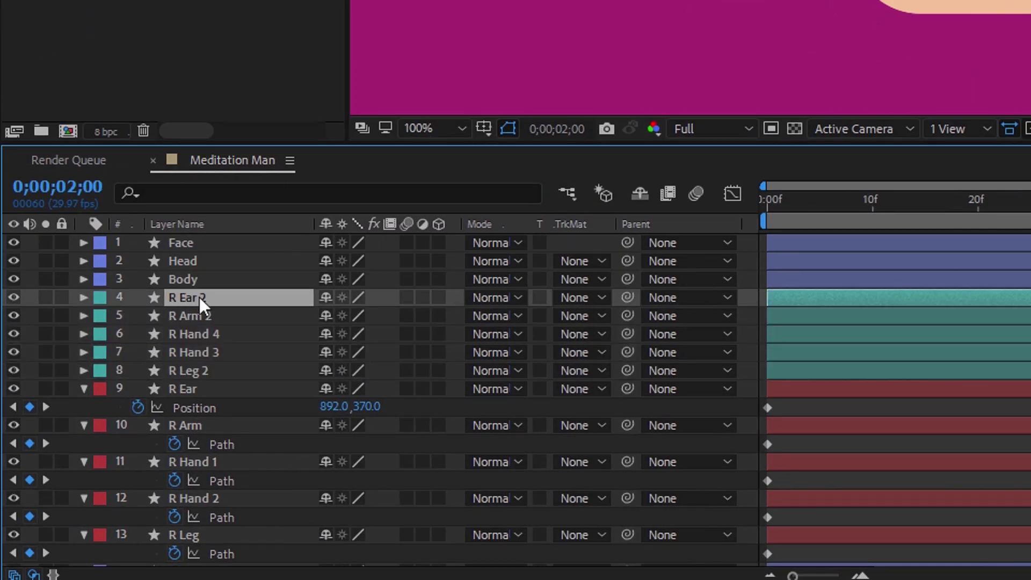
{"action": "right_click", "coordinate": [198, 298]}
{"action": "left_click", "coordinate": [242, 281]}
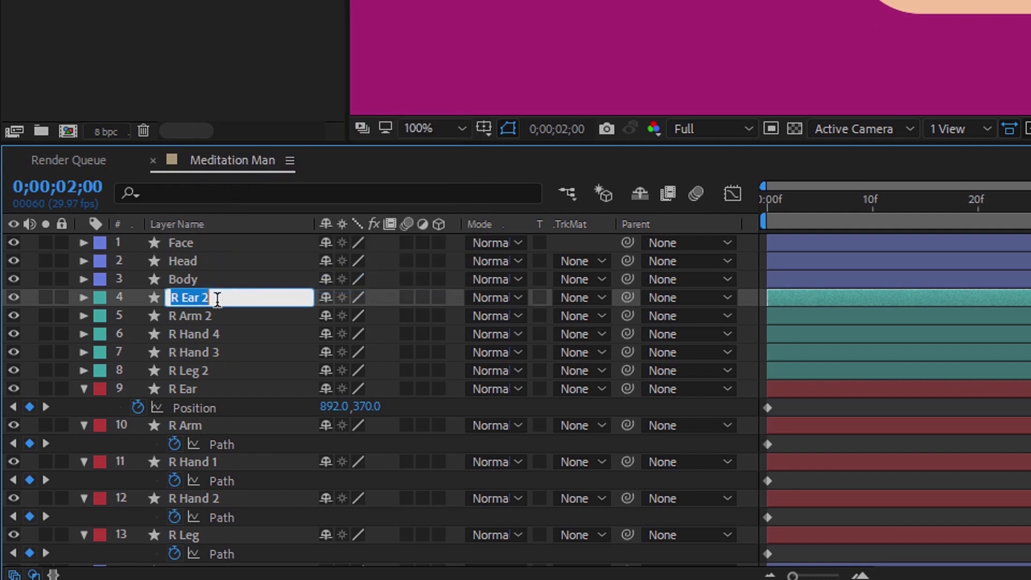
{"action": "key", "text": "Right"}
{"action": "key", "text": "shift+Left"}
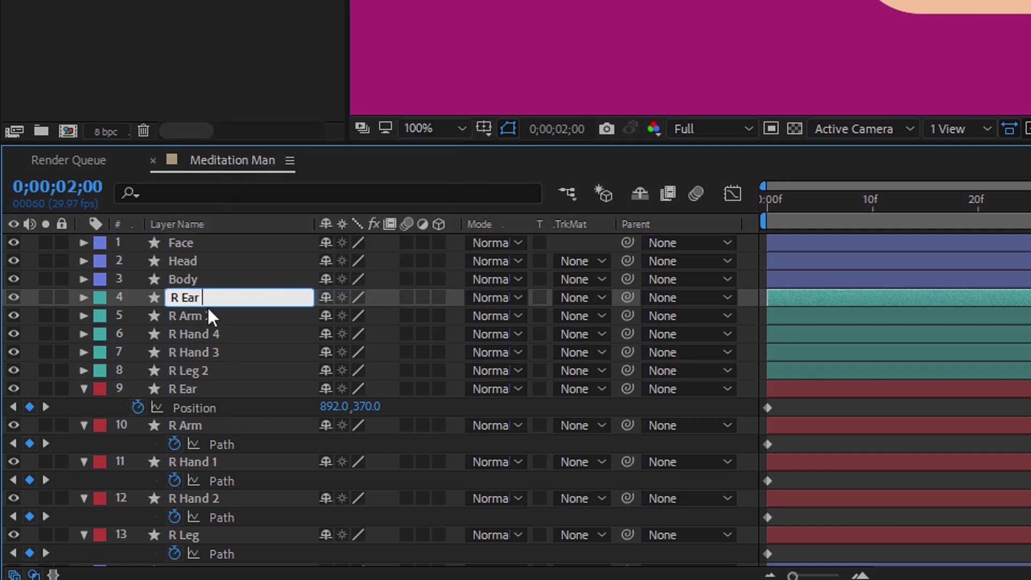
{"action": "left_click_drag", "start_coordinate": [181, 297], "coordinate": [166, 297]}
{"action": "type", "text": "L"}
- Rename the duplicated layer R Arm 2 as L Arm
{"action": "left_click", "coordinate": [187, 320]}
{"action": "right_click", "coordinate": [188, 320]}
{"action": "left_click", "coordinate": [224, 306]}
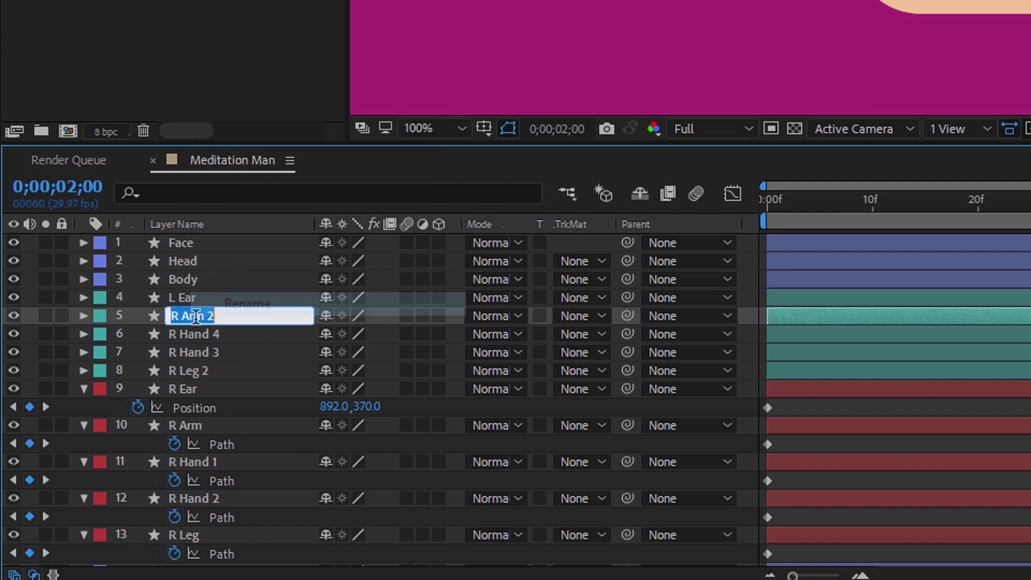
{"action": "left_click_drag", "start_coordinate": [205, 313], "coordinate": [163, 321]}
{"action": "type", "text": "L"}
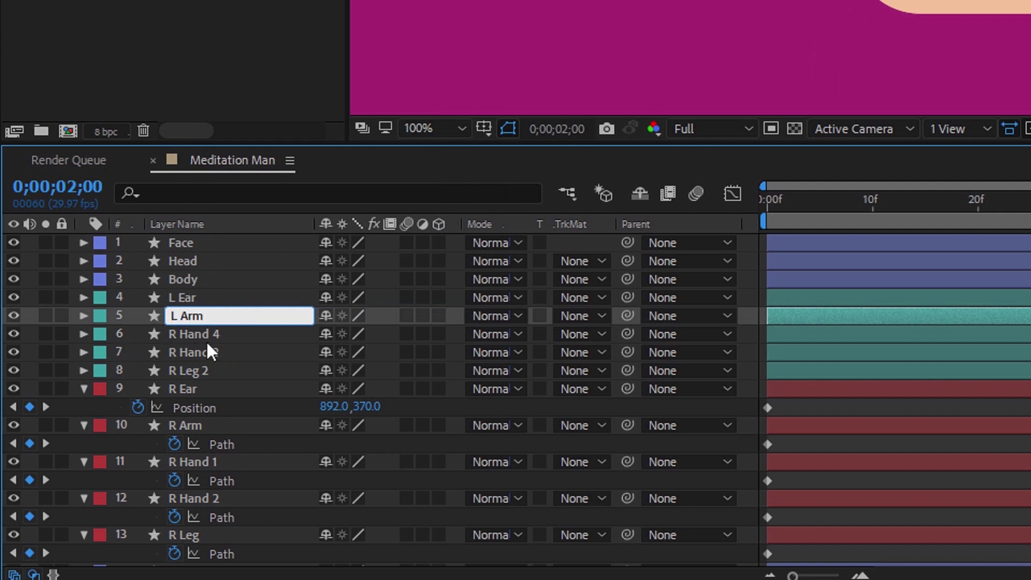
- Rename the duplicated layer R Hand 4 as L Hand
{"action": "right_click", "coordinate": [226, 334]}
{"action": "left_click", "coordinate": [268, 308]}
{"action": "left_click", "coordinate": [256, 333]}
{"action": "key", "text": "BackSpace"}
{"action": "key", "text": "BackSpace"}
{"action": "left_click_drag", "start_coordinate": [177, 332], "coordinate": [167, 334]}
{"action": "type", "text": "L"}
- Rename the duplicated layer R Hand 3 as L Hand
{"action": "right_click", "coordinate": [189, 354]}
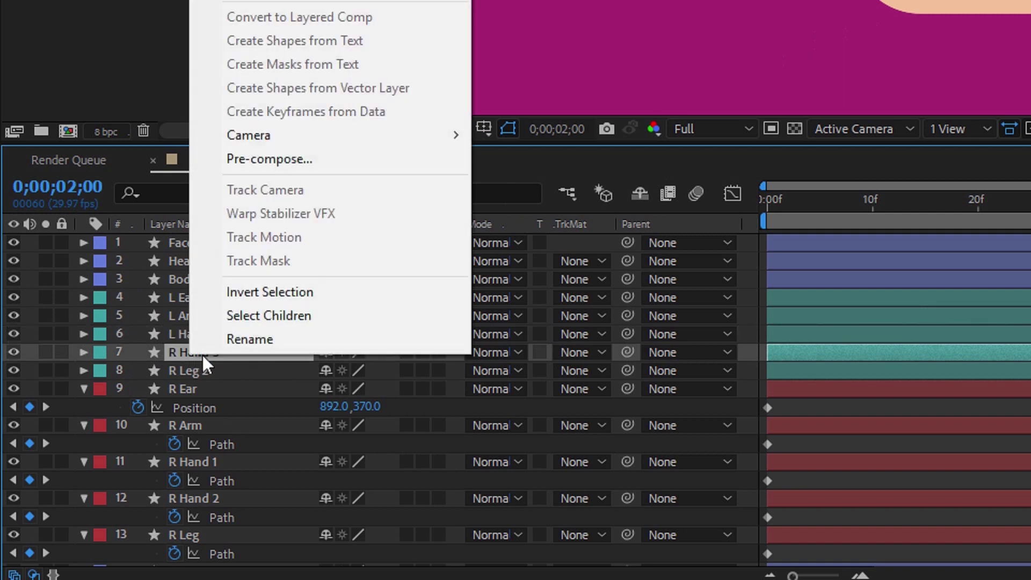
{"action": "left_click", "coordinate": [250, 339]}
{"action": "left_click", "coordinate": [239, 352]}
{"action": "key", "text": "BackSpace"}
{"action": "key", "text": "BackSpace"}
{"action": "left_click_drag", "start_coordinate": [182, 352], "coordinate": [176, 348]}
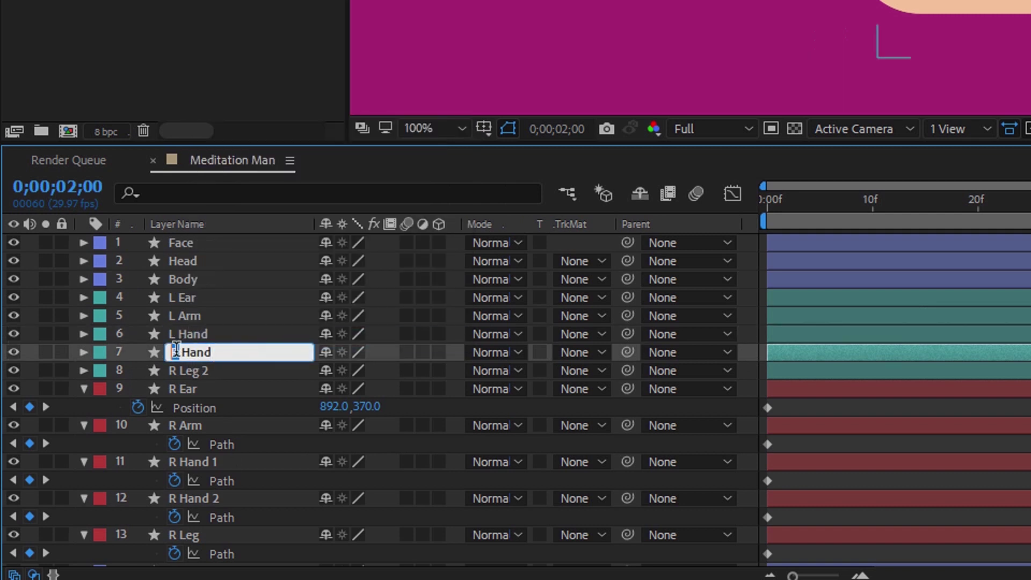
{"action": "type", "text": "L"}
- Rename the duplicated layer R Leg 2 as L Leg
{"action": "left_click", "coordinate": [194, 371]}
{"action": "right_click", "coordinate": [195, 372]}
{"action": "left_click", "coordinate": [235, 353]}
{"action": "left_click_drag", "start_coordinate": [204, 371], "coordinate": [173, 369]}
{"action": "type", "text": "L"}
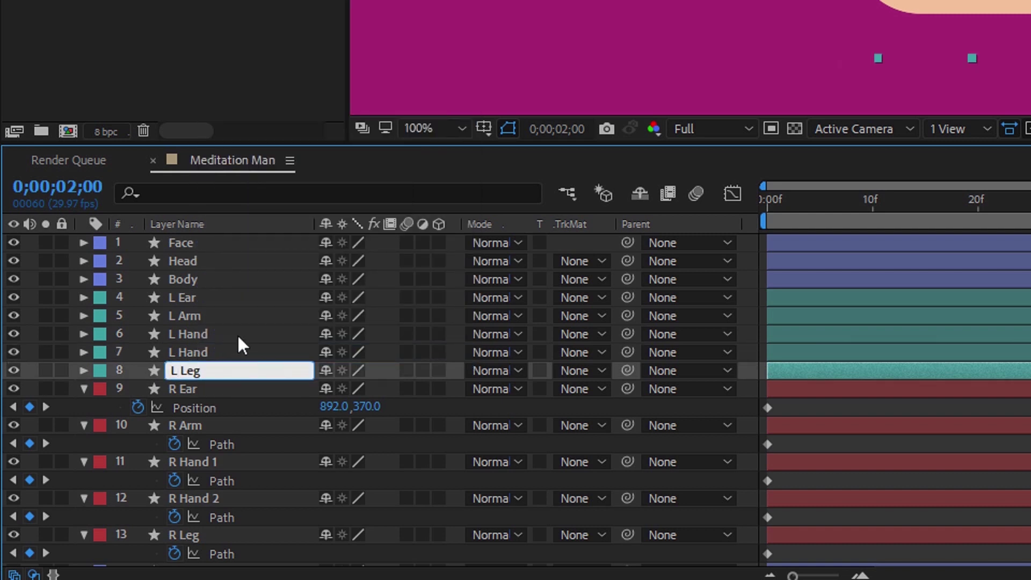
{"action": "left_click", "coordinate": [237, 334]}
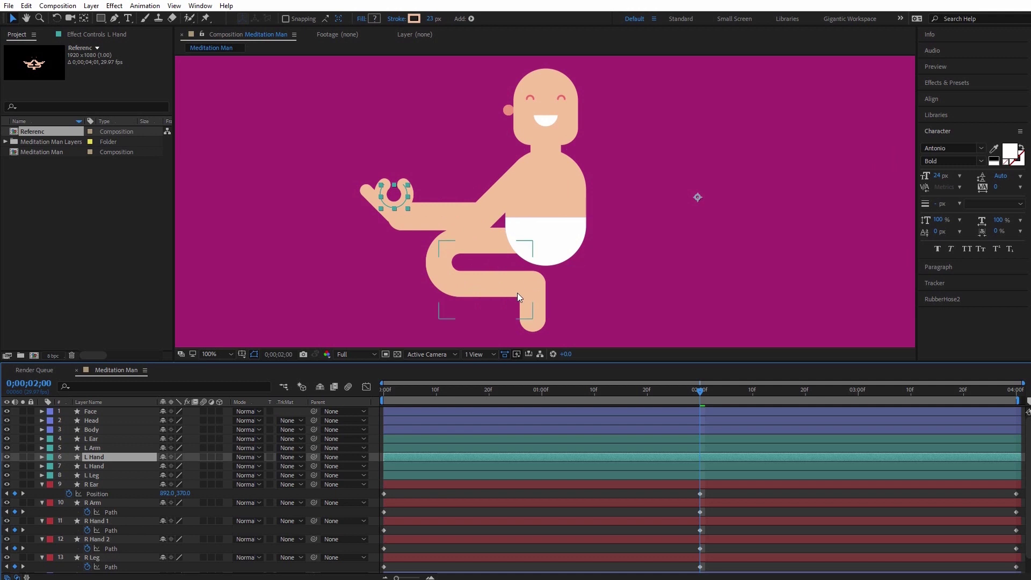
- Delete the first keyframes of the five left-side layers and shift their remaining keyframes two seconds earlier, onto 0 and 2 seconds
{"action": "left_click", "coordinate": [445, 438]}
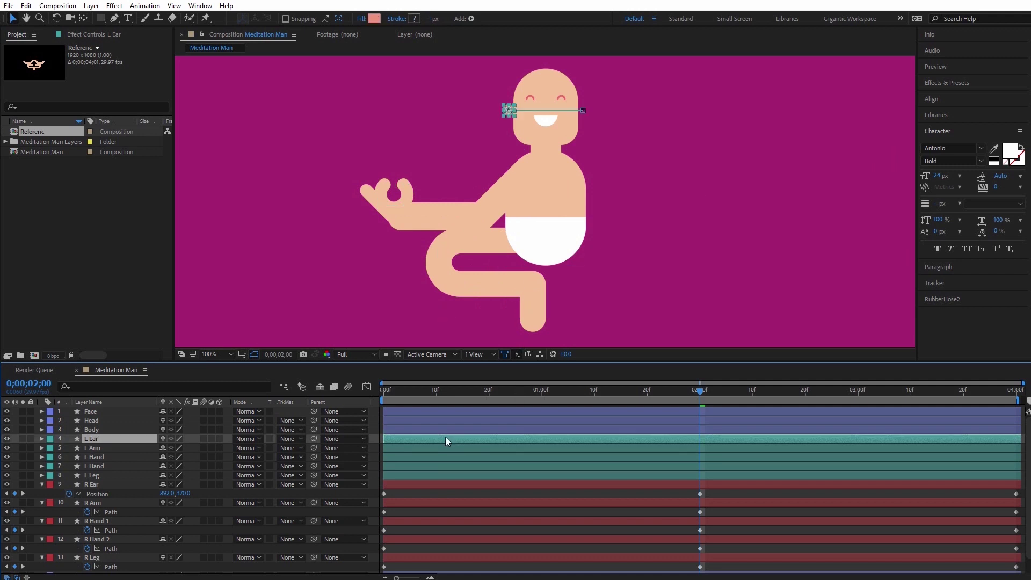
{"action": "left_click", "coordinate": [451, 475], "text": "shift"}
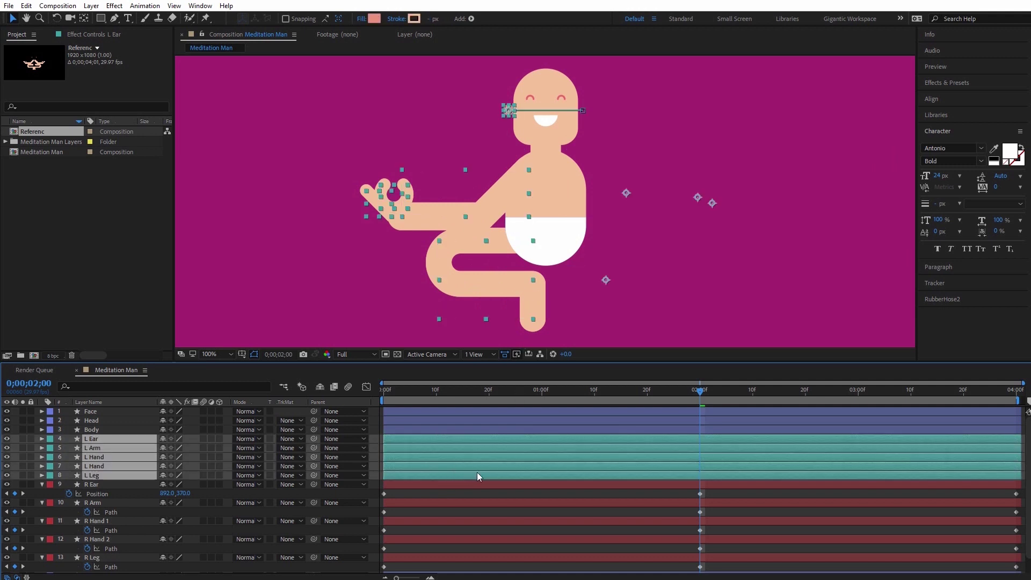
{"action": "key", "text": "u"}
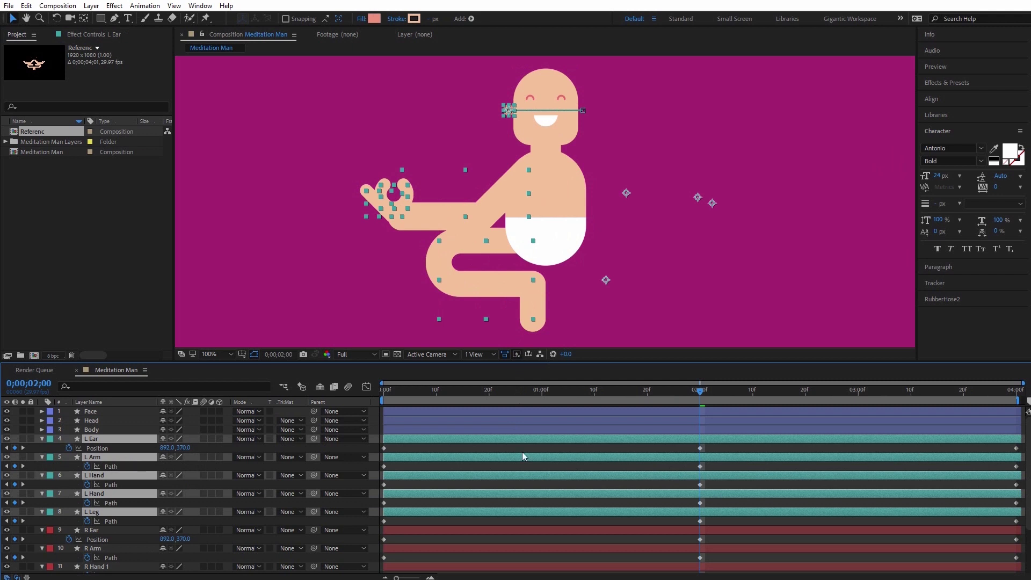
{"action": "left_click_drag", "start_coordinate": [392, 446], "coordinate": [379, 519]}
{"action": "key", "text": "Delete"}
{"action": "left_click_drag", "start_coordinate": [691, 446], "coordinate": [1020, 519]}
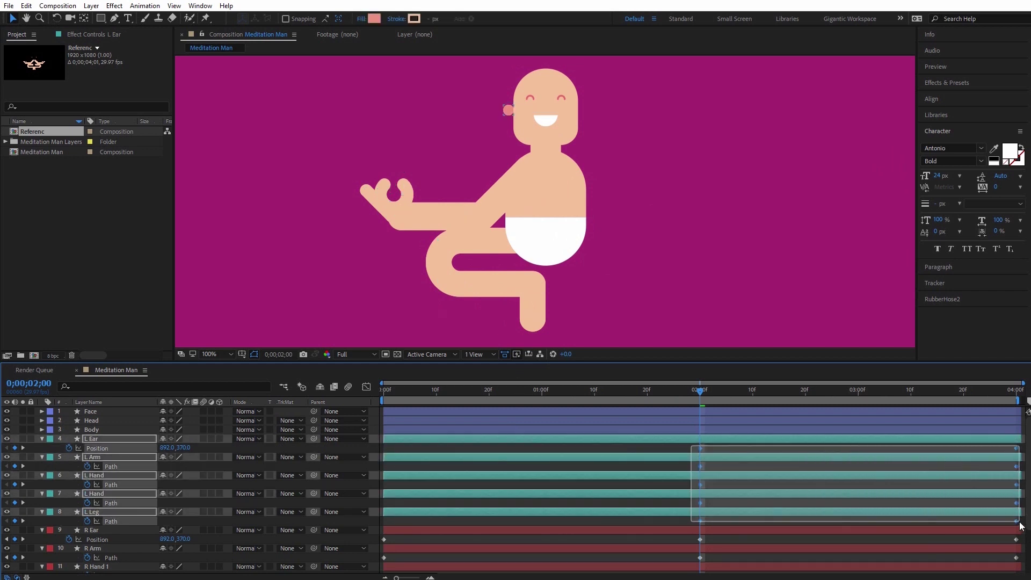
{"action": "left_click_drag", "start_coordinate": [1018, 449], "coordinate": [701, 456]}
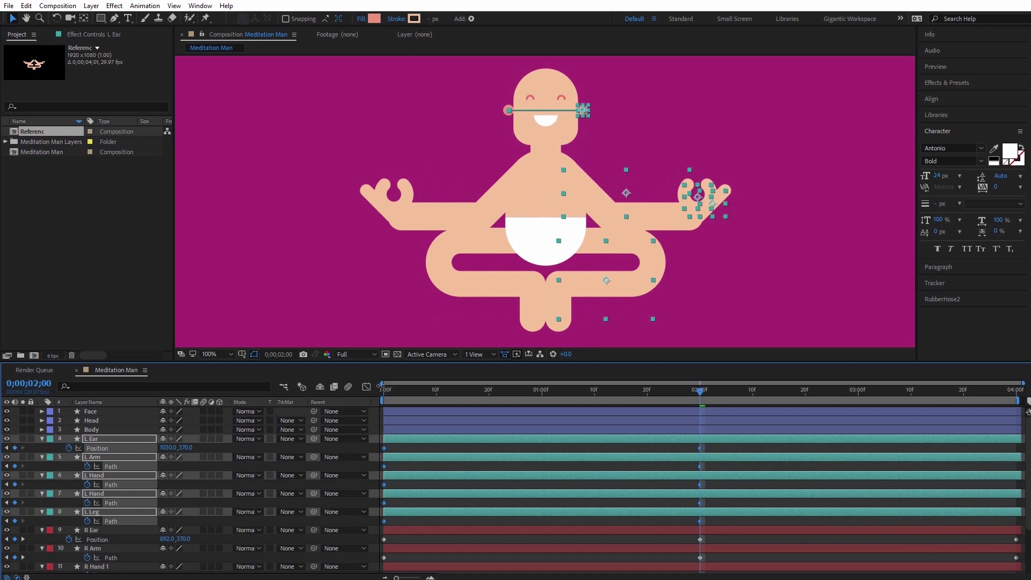
- Copy the starting keyframes of L Ear's Position and L Arm's Path to 4 seconds
{"action": "key", "text": "End"}
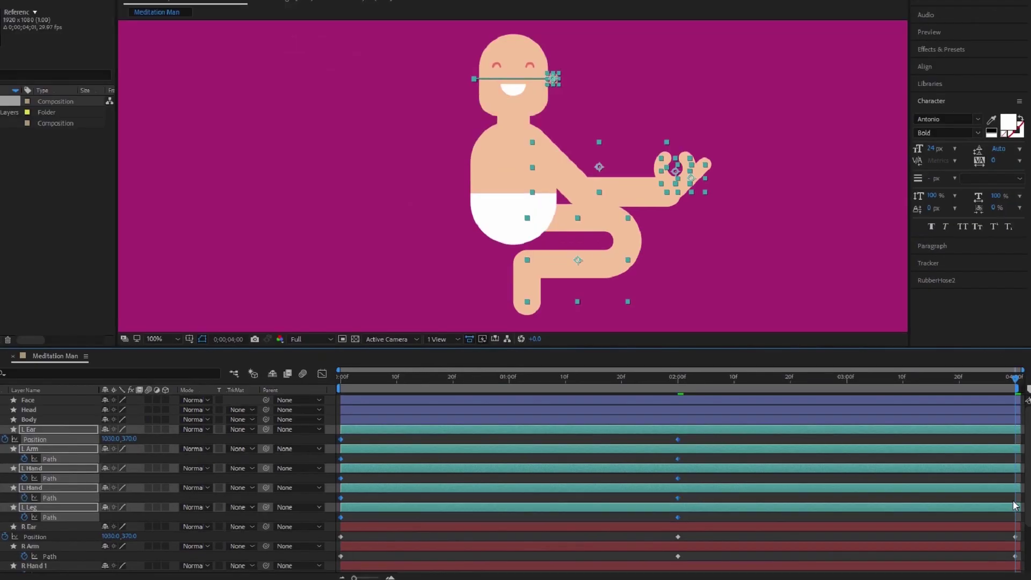
{"action": "mouse_move", "coordinate": [386, 449]}
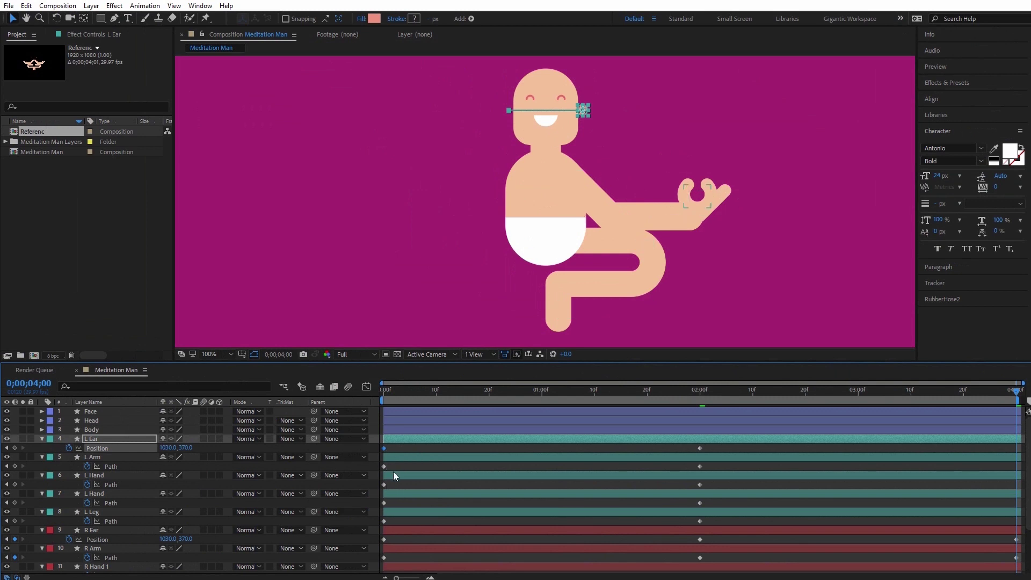
{"action": "key", "text": "ctrl+v"}
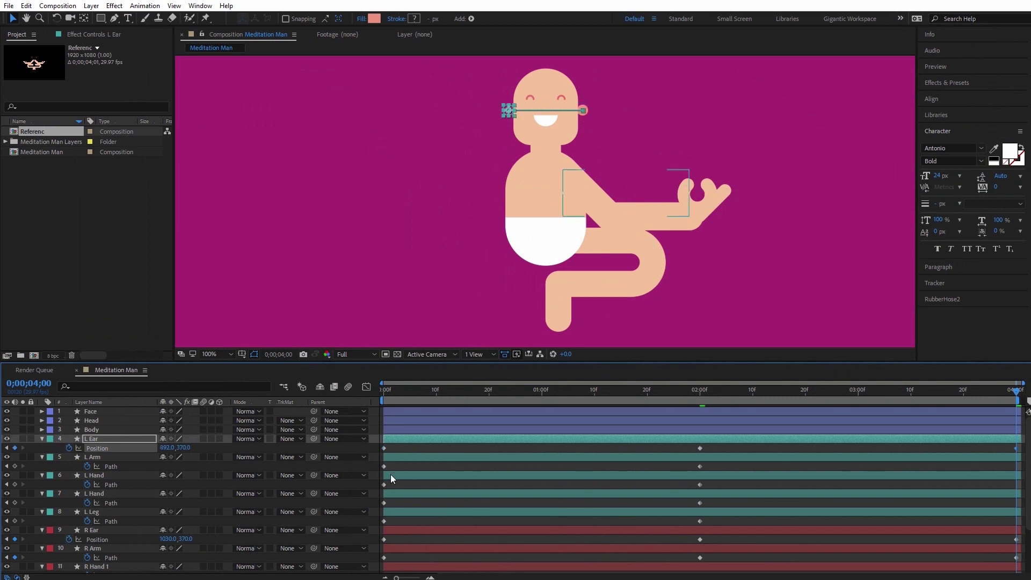
{"action": "left_click", "coordinate": [385, 467]}
{"action": "key", "text": "ctrl+c"}
{"action": "key", "text": "ctrl+v"}
- Copy the starting Path keyframe of each of the two L Hand layers to 4 seconds
{"action": "left_click", "coordinate": [384, 485]}
{"action": "key", "text": "ctrl+c"}
{"action": "key", "text": "ctrl+v"}
{"action": "left_click", "coordinate": [385, 502]}
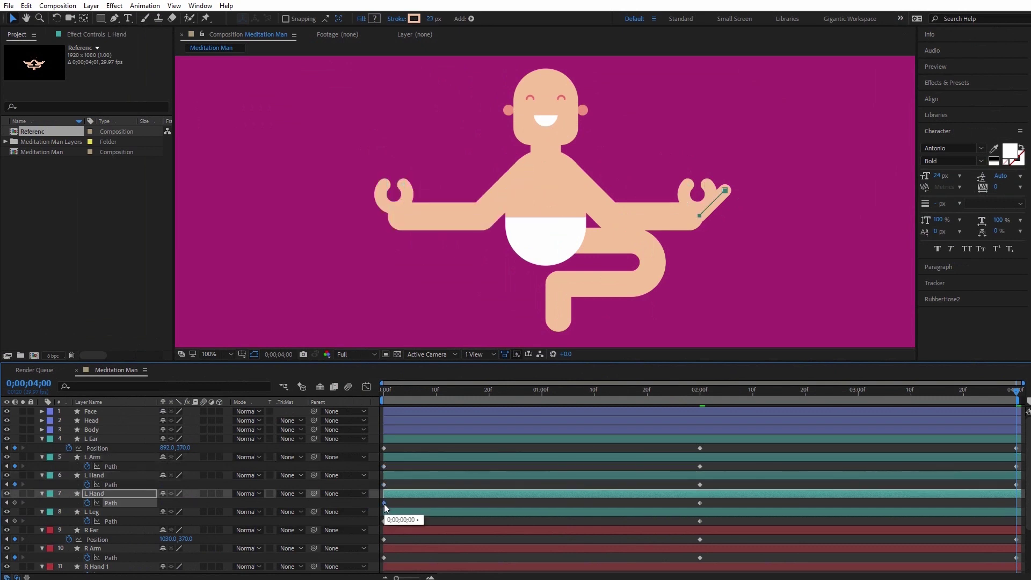
{"action": "key", "text": "ctrl+c"}
{"action": "key", "text": "ctrl+v"}
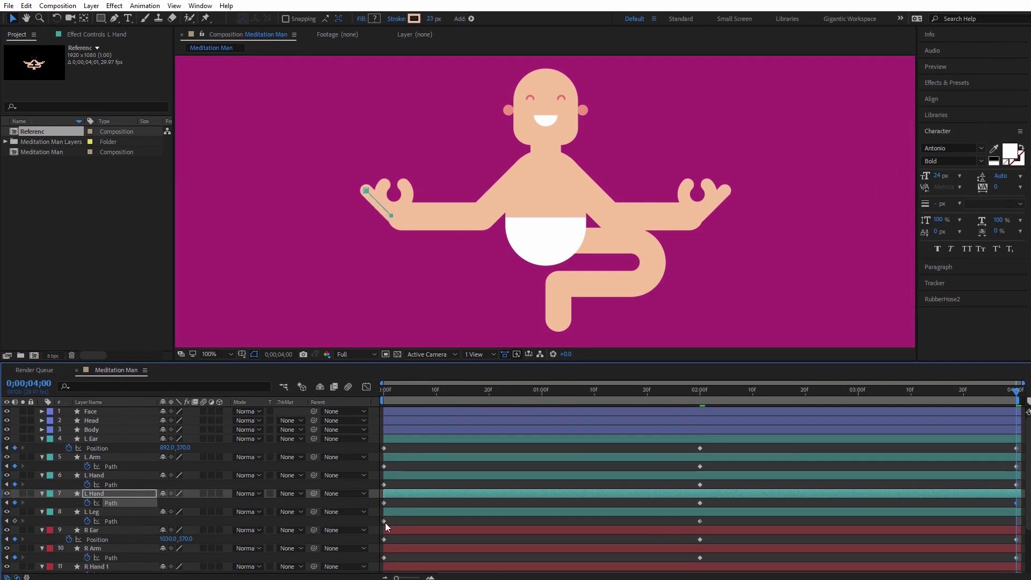
- Copy L Leg's starting Path keyframe to 4 seconds and deselect the layer
{"action": "left_click", "coordinate": [385, 521]}
{"action": "key", "text": "ctrl+c"}
{"action": "key", "text": "ctrl+v"}
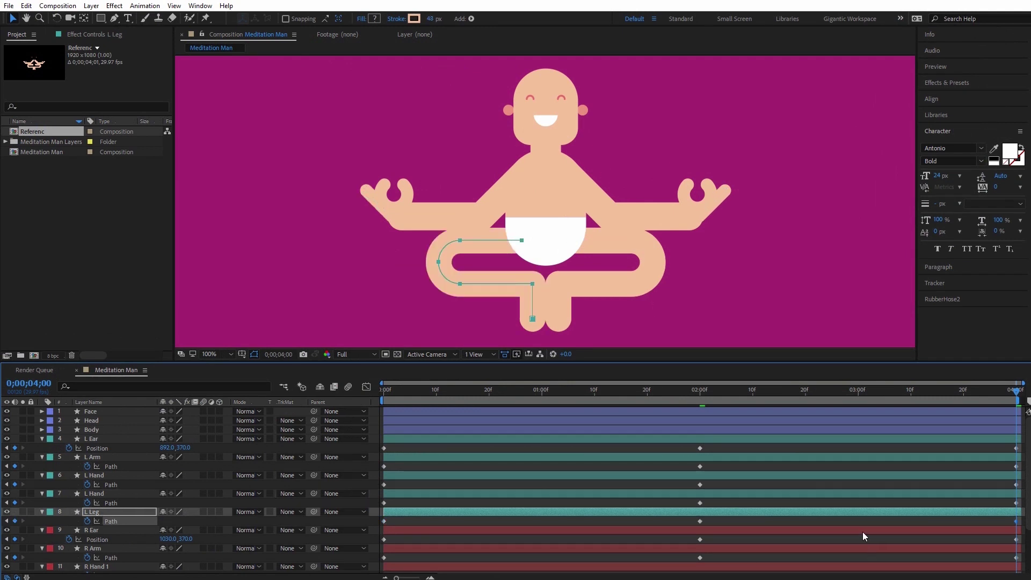
{"action": "left_click", "coordinate": [800, 507]}
- Preview the mirrored limb animation and return to the start of the composition
{"action": "key", "text": "space"}
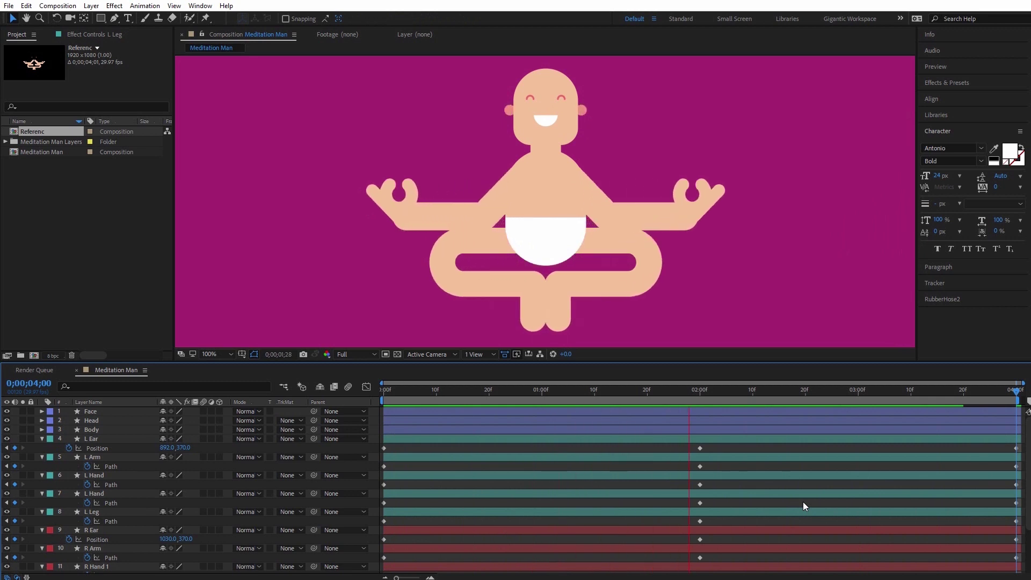
{"action": "key", "text": "space"}
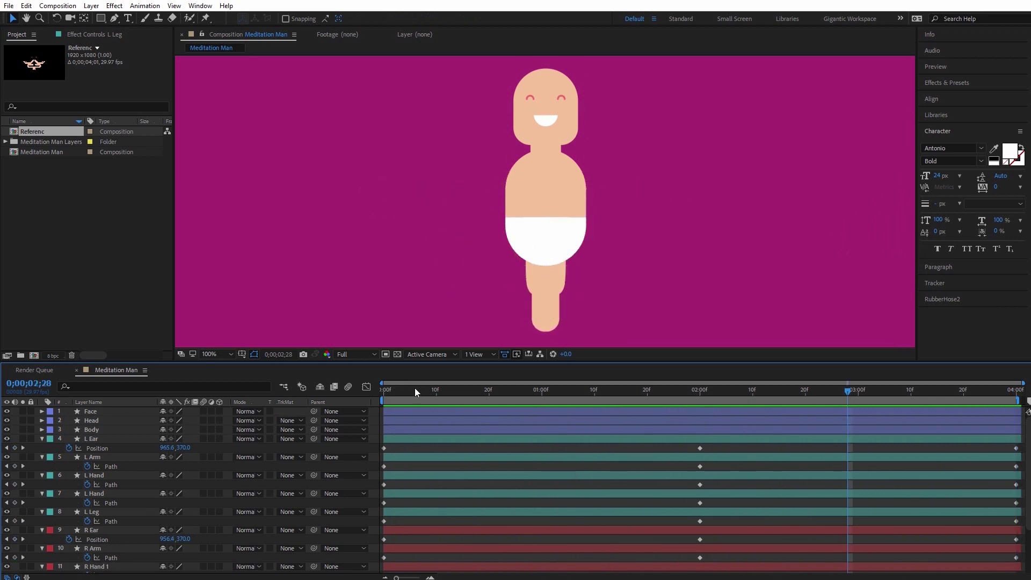
{"action": "left_click", "coordinate": [385, 389]}
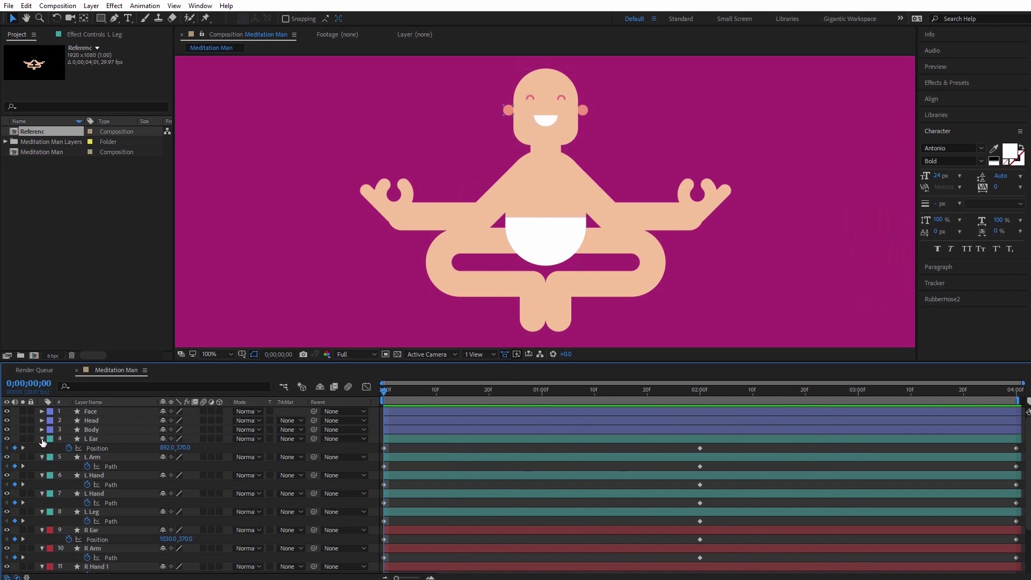
- Collapse the keyframed properties of all left-side and right-side layers, from L Ear through R Leg
{"action": "left_click", "coordinate": [471, 438]}
{"action": "scroll", "coordinate": [548, 447], "scroll_direction": "down", "scroll_amount": 3}
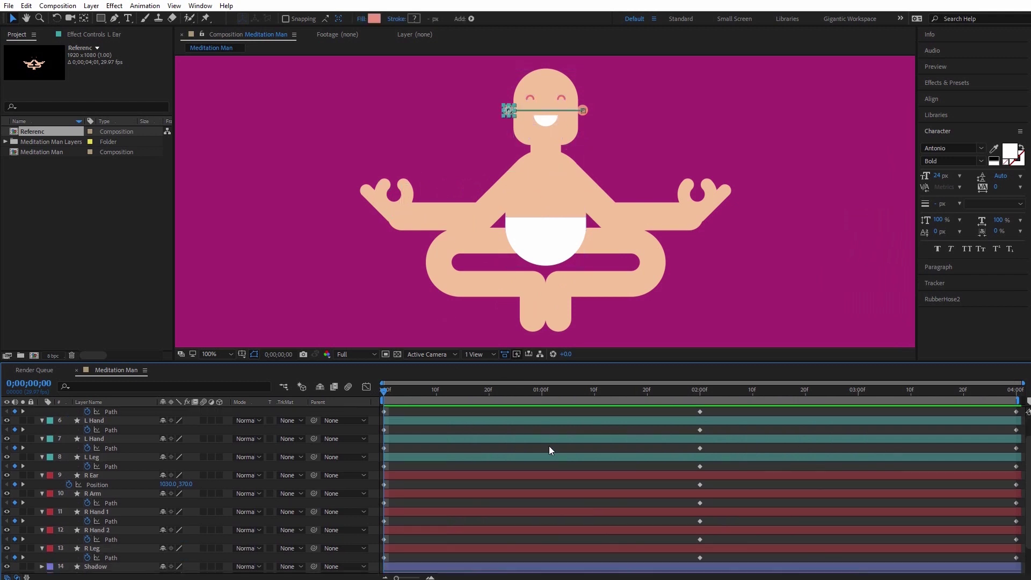
{"action": "left_click", "coordinate": [567, 540], "text": "shift"}
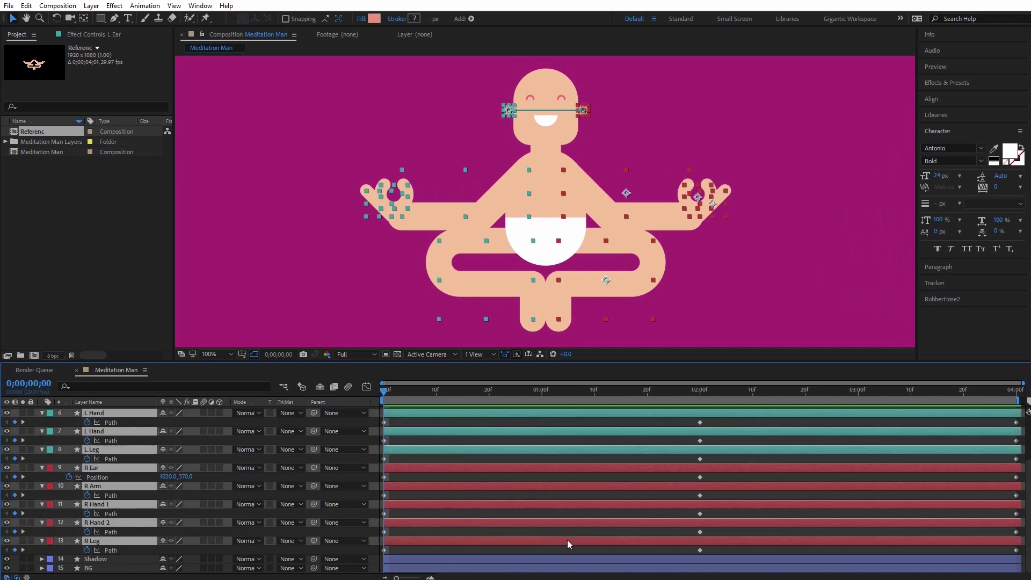
{"action": "key", "text": "u"}
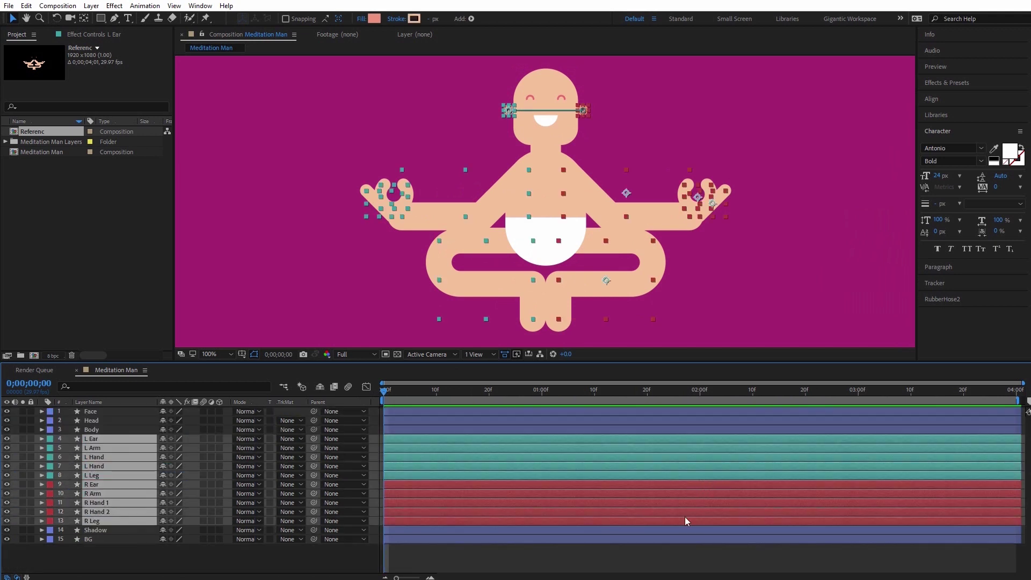
{"action": "left_click", "coordinate": [601, 549]}
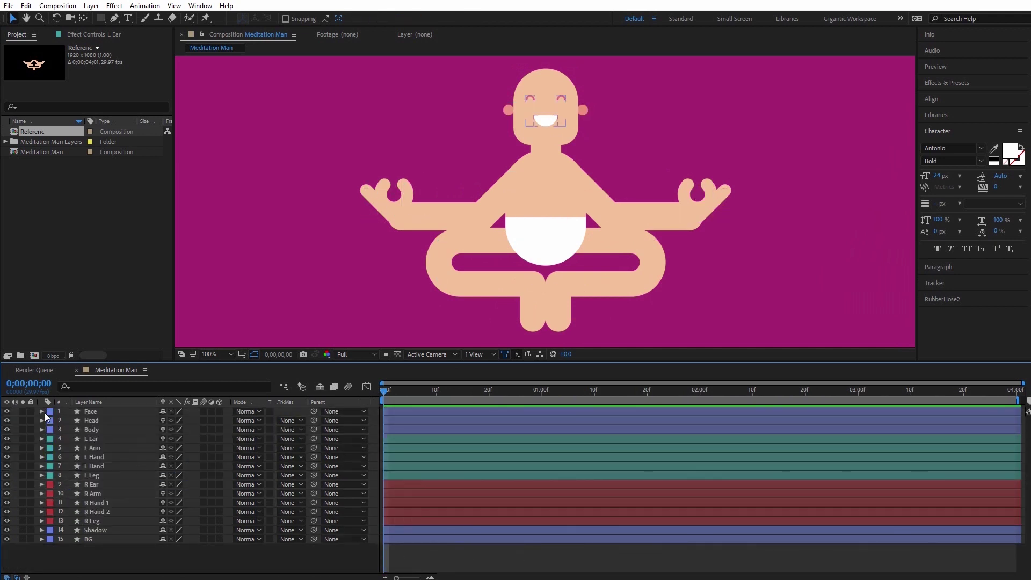
- Set a starting Position keyframe on the Face layer at 0 seconds
{"action": "left_click", "coordinate": [91, 411]}
{"action": "left_click", "coordinate": [228, 354]}
{"action": "left_click", "coordinate": [224, 488]}
{"action": "key", "text": "h"}
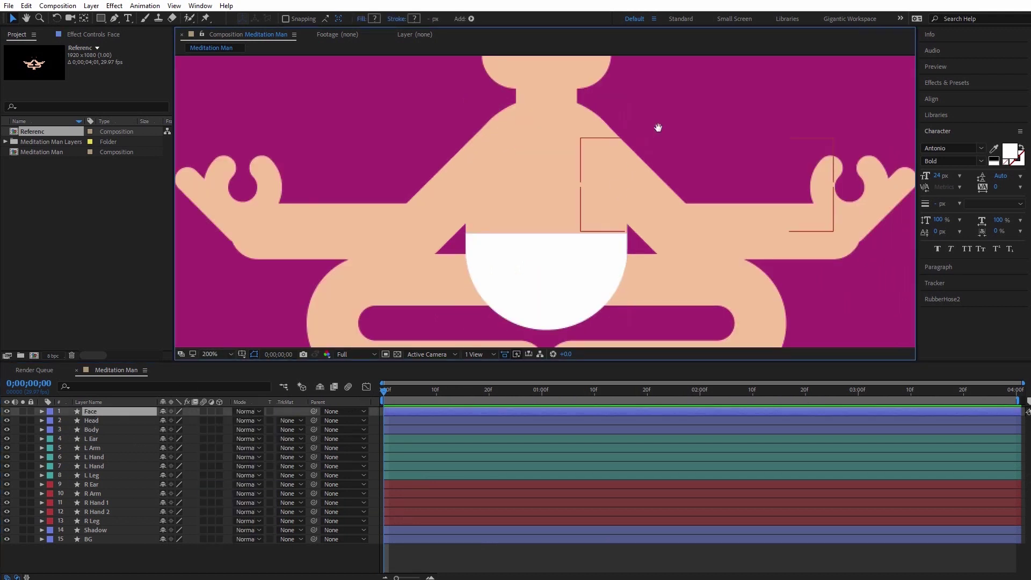
{"action": "left_click_drag", "start_coordinate": [658, 126], "coordinate": [664, 272]}
{"action": "key", "text": "v"}
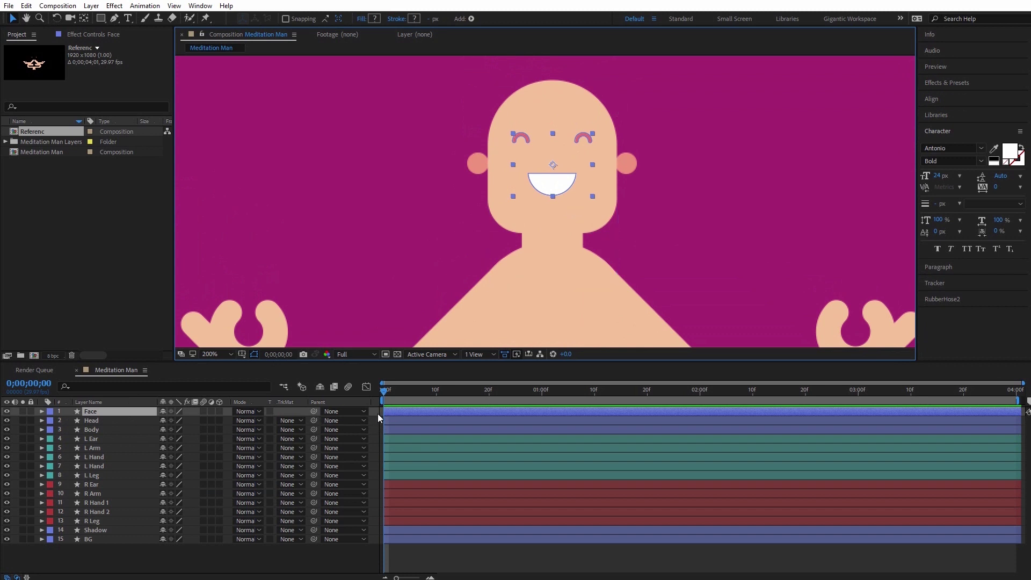
{"action": "key", "text": "p"}
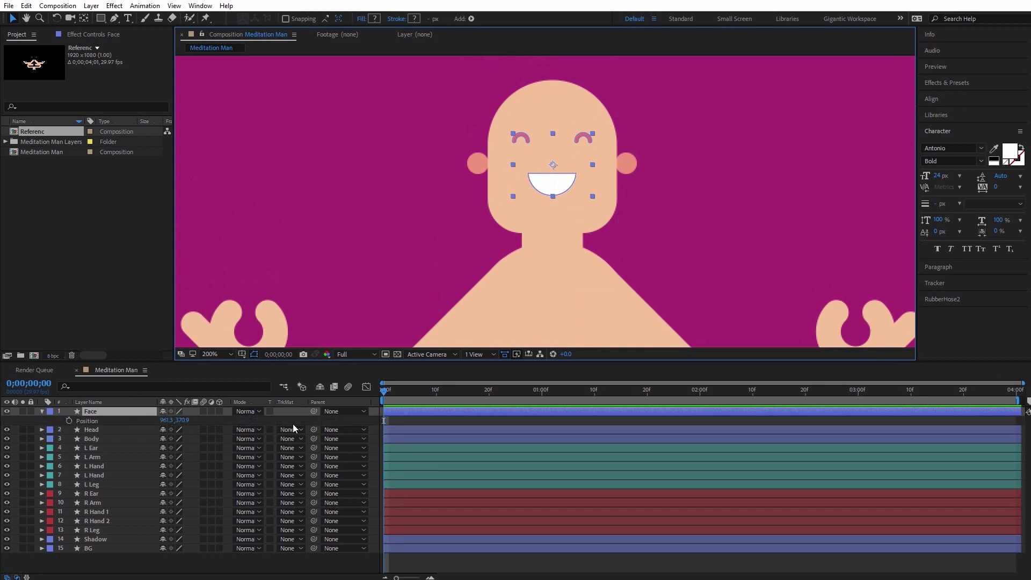
{"action": "left_click", "coordinate": [69, 421]}
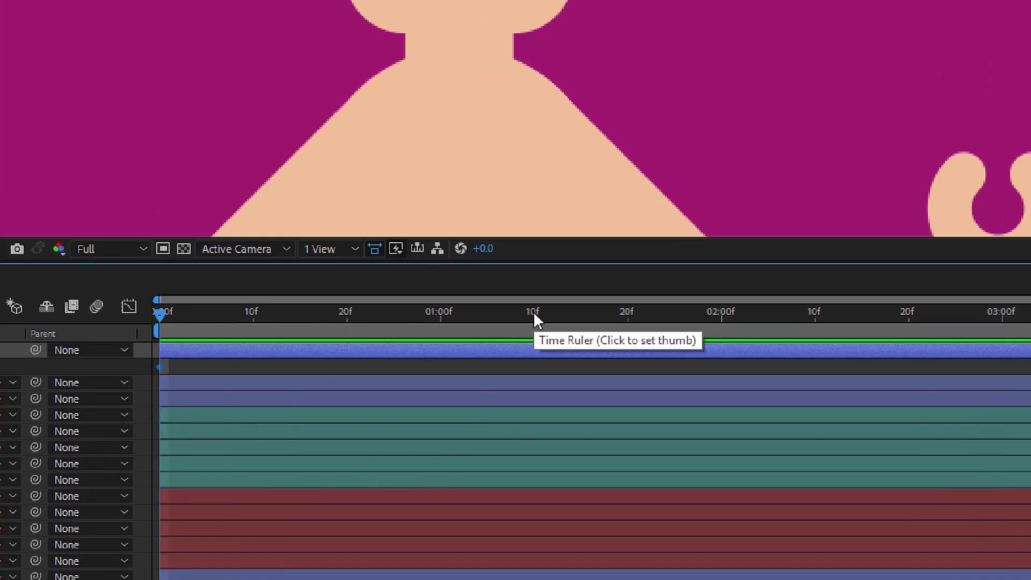
- Keyframe the Face layer just off the head's left side at 0;00;01;10 and off its right side, at 1062.3, 370.9, one frame on
{"action": "left_click", "coordinate": [594, 390]}
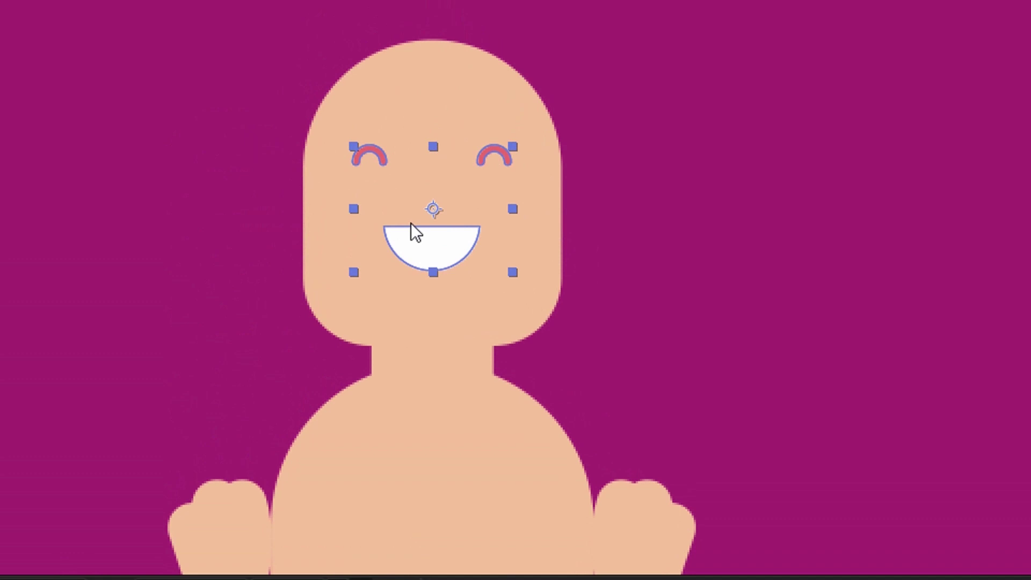
{"action": "key", "text": "space"}
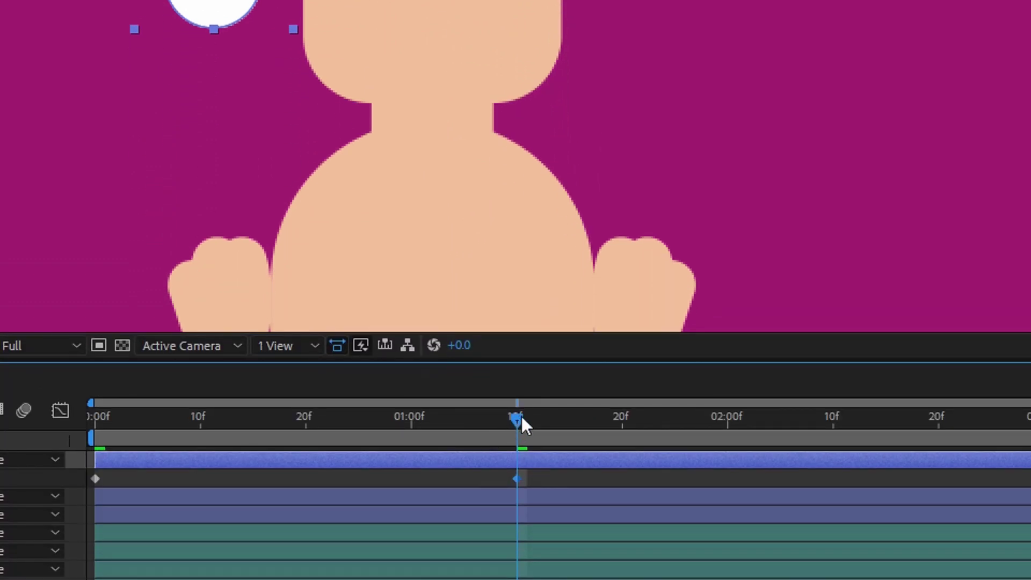
{"action": "left_click", "coordinate": [523, 417]}
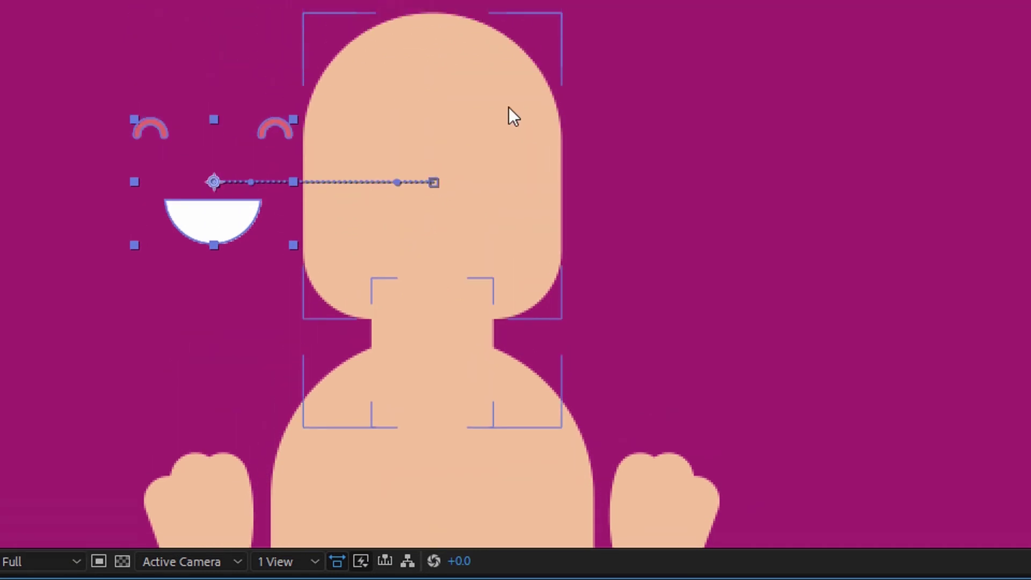
{"action": "key", "text": "Page_Down"}
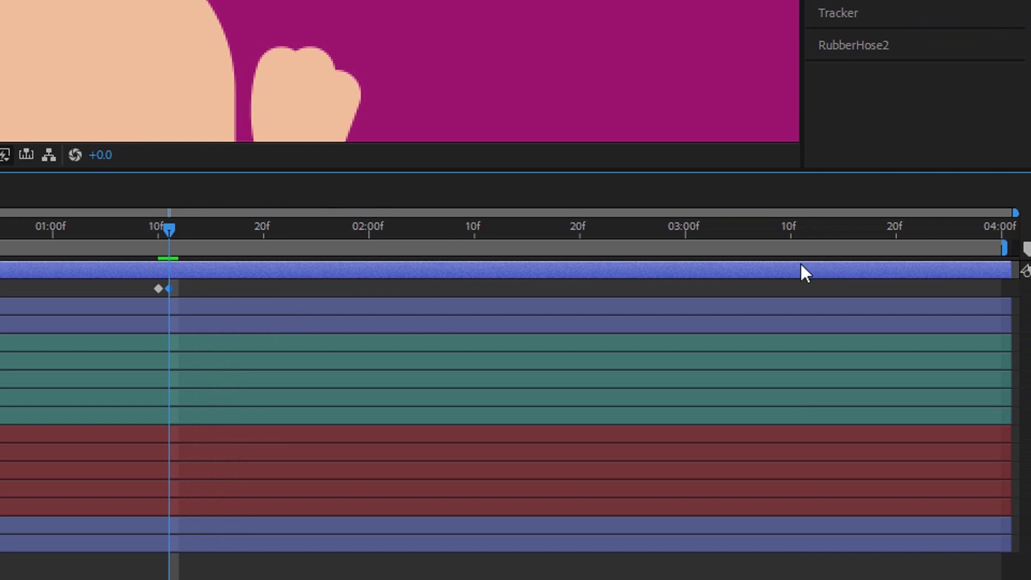
- Hold the Face layer's Position with a keyframe at 0;00;02;20 and return it to its starting position, 961.3, 370.9, at 4 seconds
{"action": "left_click", "coordinate": [580, 228]}
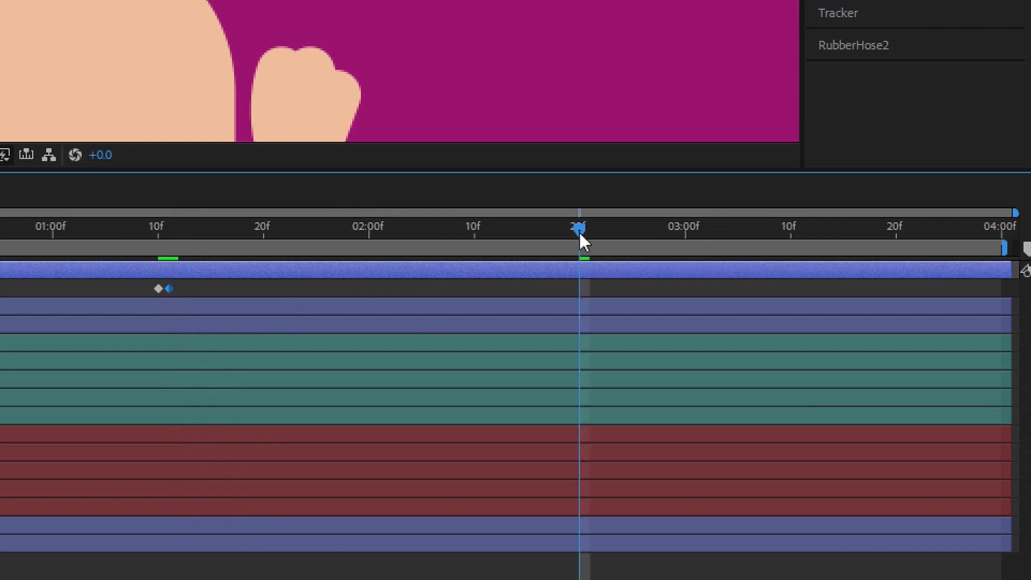
{"action": "left_click", "coordinate": [575, 272]}
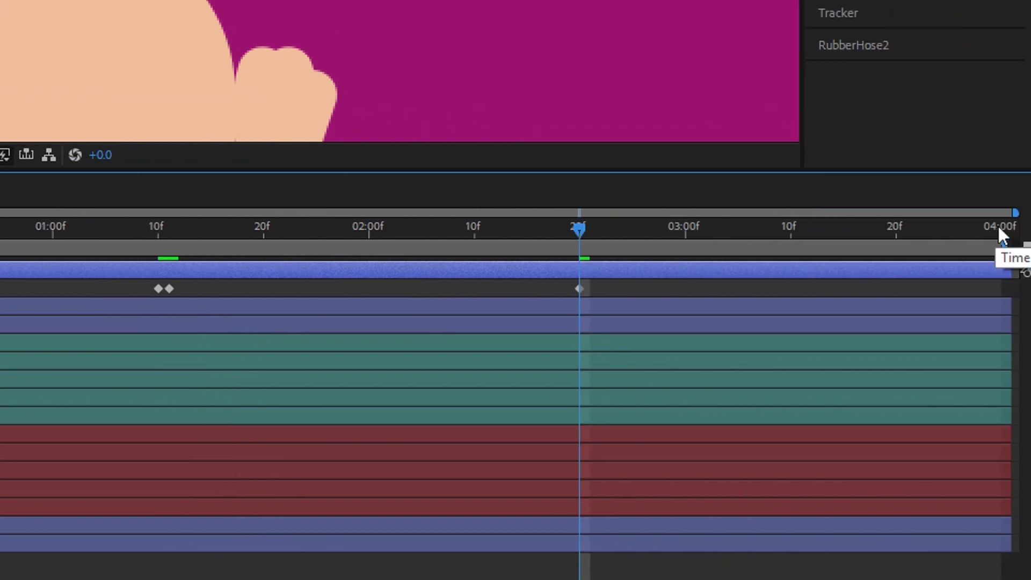
{"action": "left_click", "coordinate": [999, 228]}
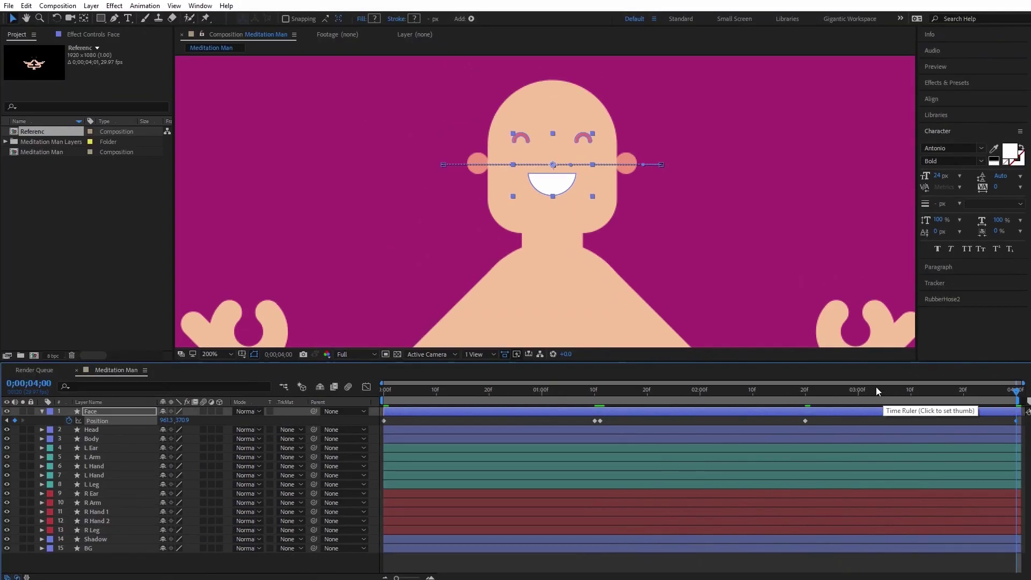
- Preview the Face layer's sideways movement across the head
{"action": "key", "text": "space"}
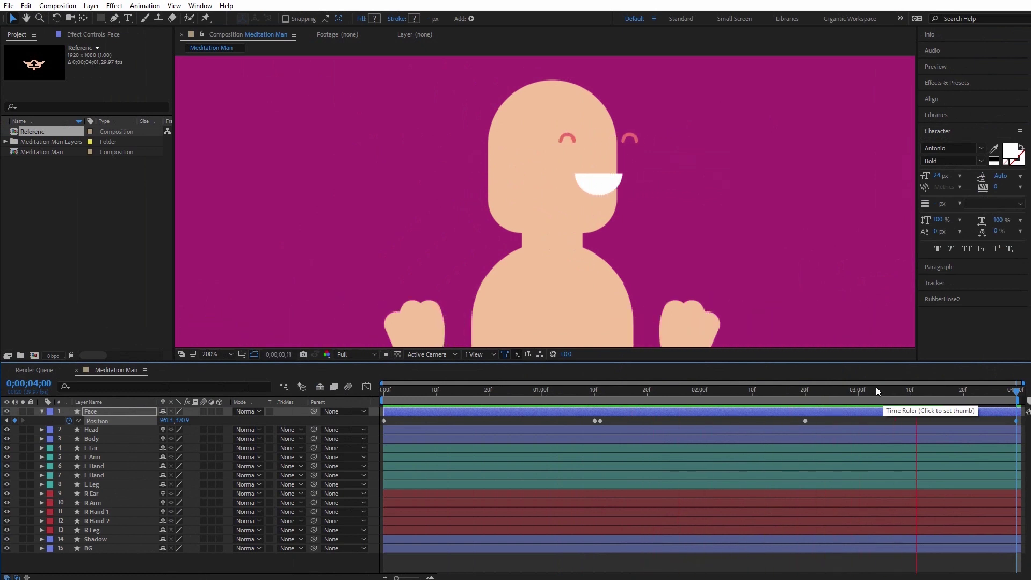
{"action": "key", "text": "space"}
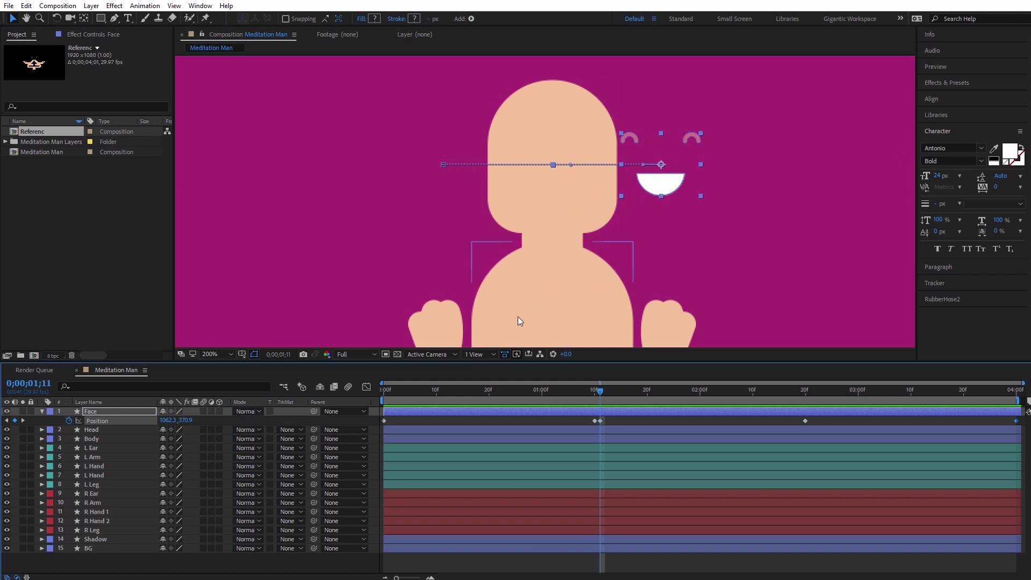
- Duplicate the Head layer, move the copy directly above the Face layer, and collapse the Face layer's Position property
{"action": "left_click", "coordinate": [91, 429]}
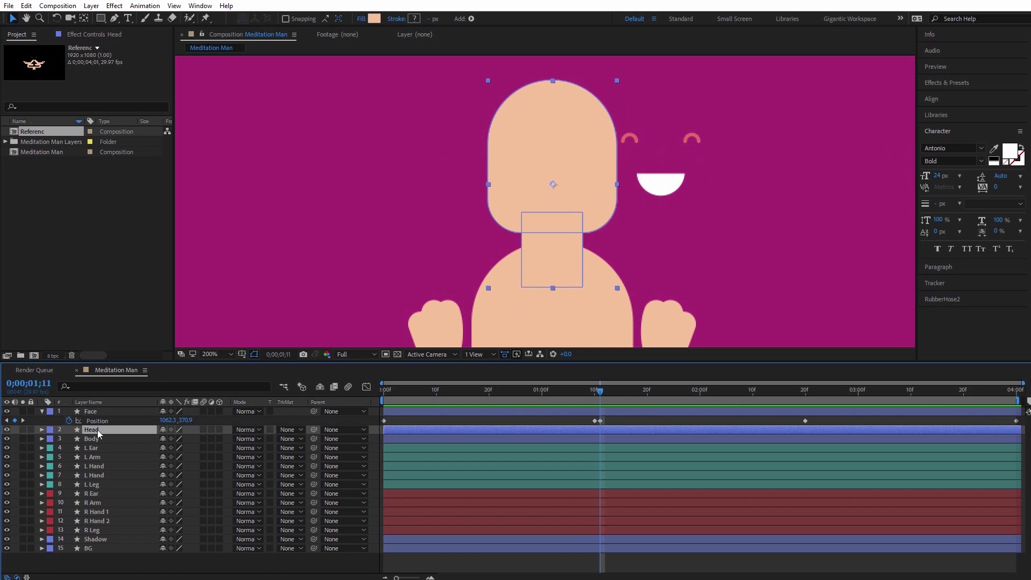
{"action": "key", "text": "ctrl+d"}
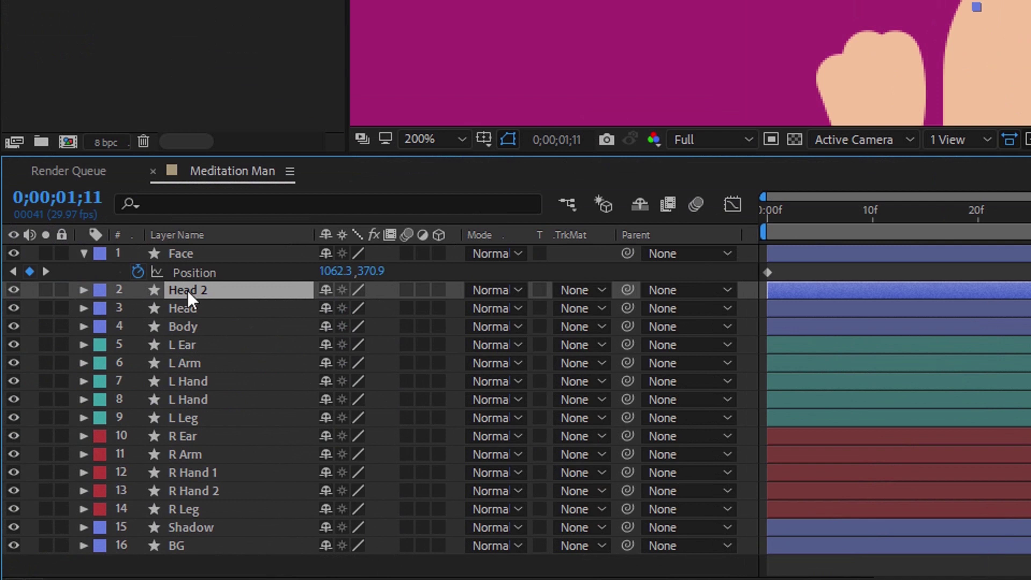
{"action": "left_click_drag", "start_coordinate": [94, 430], "coordinate": [93, 420]}
{"action": "left_click_drag", "start_coordinate": [185, 270], "coordinate": [187, 248]}
{"action": "left_click", "coordinate": [192, 272]}
{"action": "key", "text": "p"}
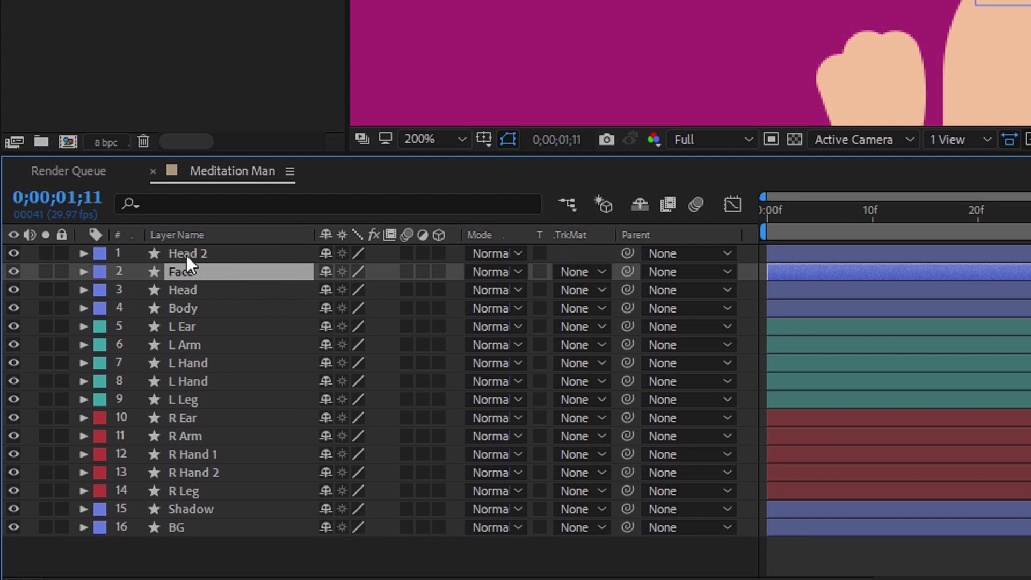
- Set the Face layer's track matte to Alpha Matte "Head 2" and preview the masked face movement
{"action": "left_click", "coordinate": [194, 256]}
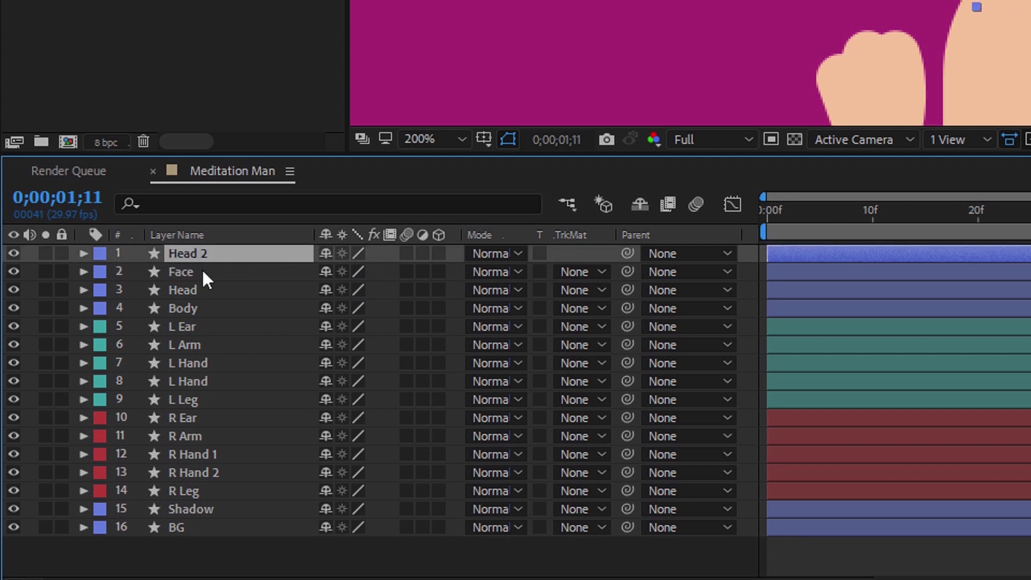
{"action": "left_click", "coordinate": [595, 276]}
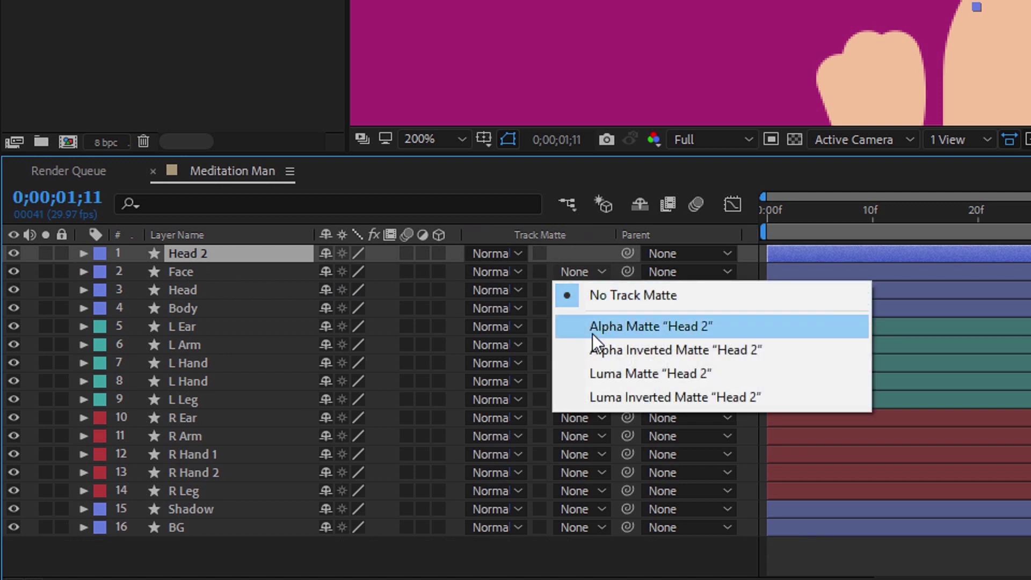
{"action": "left_click", "coordinate": [680, 328]}
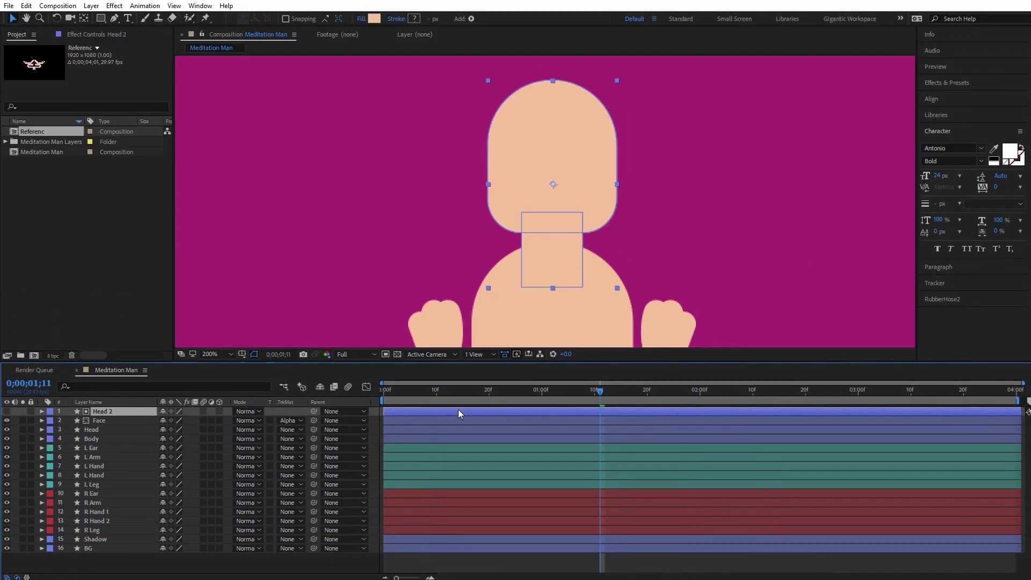
{"action": "key", "text": "space"}
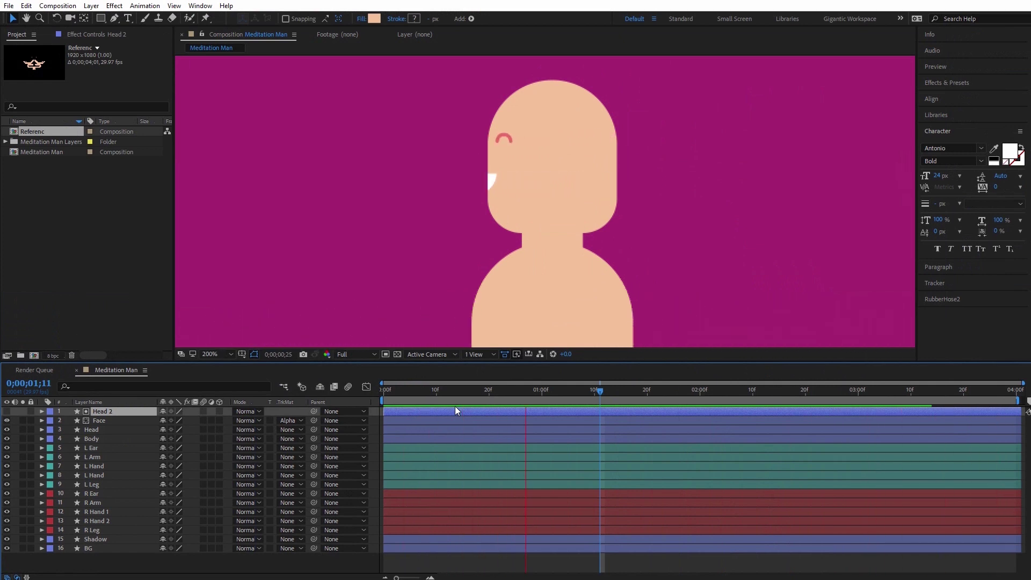
{"action": "key", "text": "space"}
- Add a Trim Paths operator to Group 1 of the Shadow layer
{"action": "key", "text": "comma"}
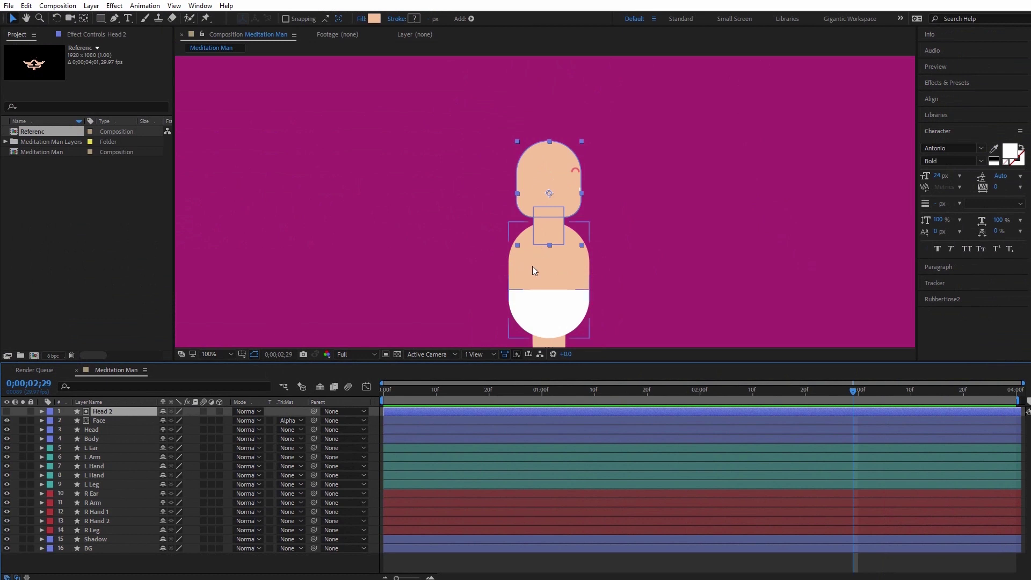
{"action": "key", "text": "h"}
{"action": "left_click_drag", "start_coordinate": [731, 308], "coordinate": [735, 127]}
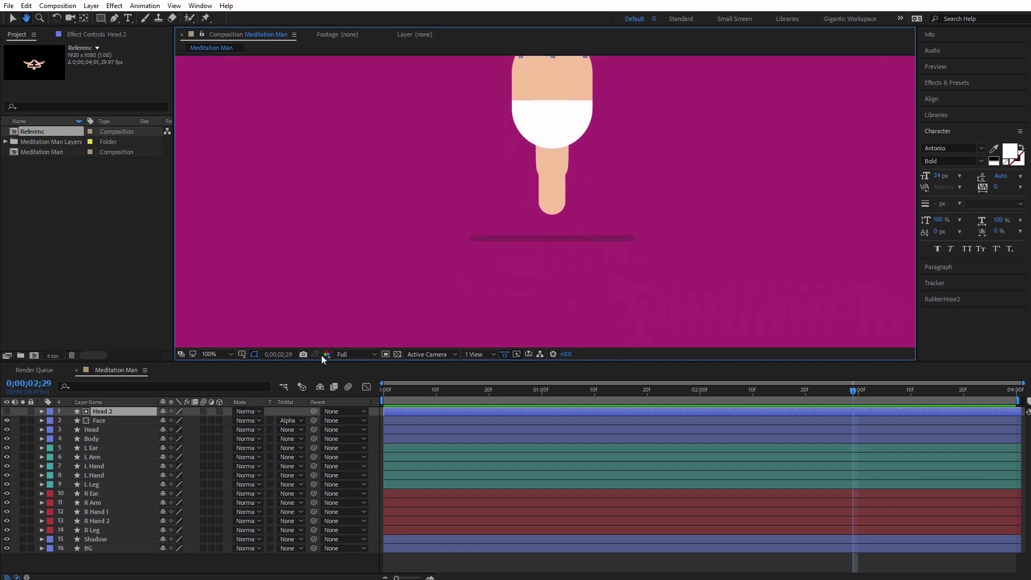
{"action": "left_click", "coordinate": [225, 353]}
{"action": "left_click", "coordinate": [224, 488]}
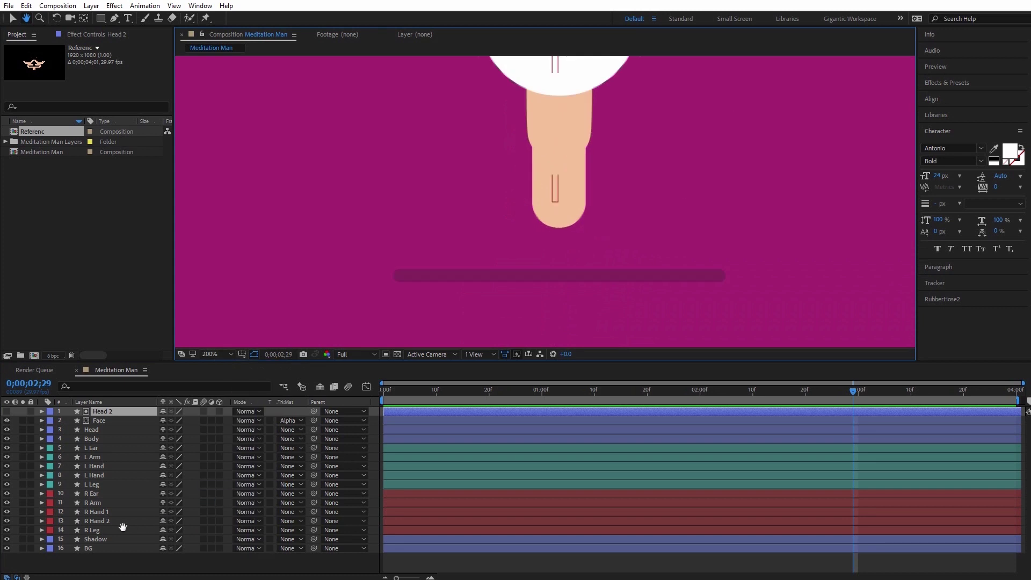
{"action": "left_click", "coordinate": [95, 539]}
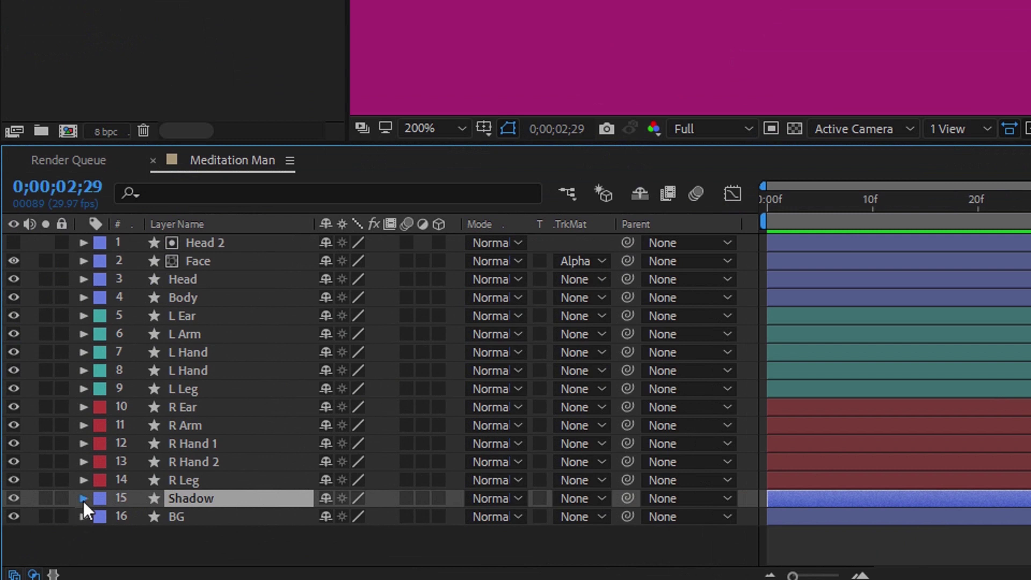
{"action": "left_click", "coordinate": [83, 498]}
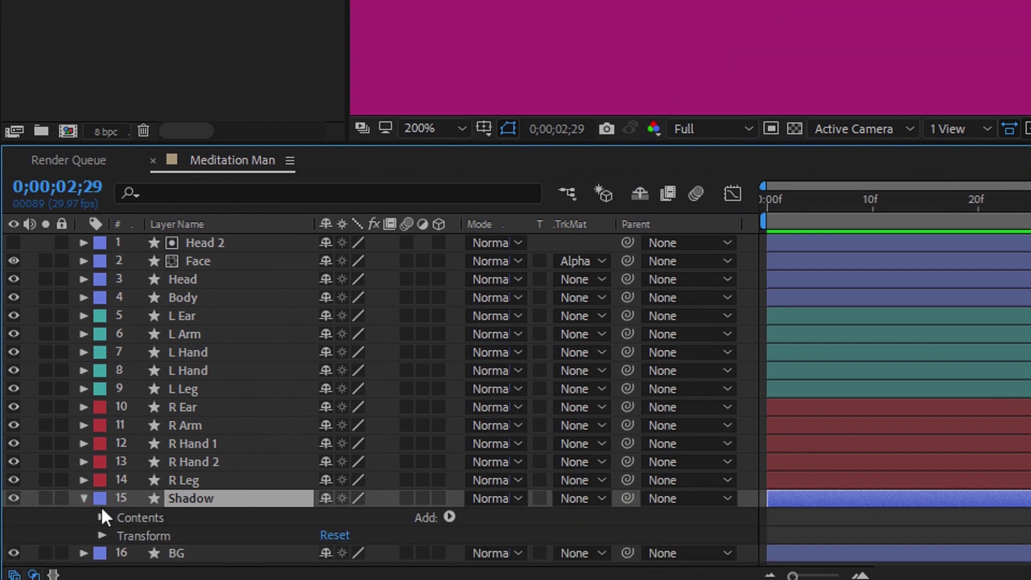
{"action": "left_click", "coordinate": [101, 517]}
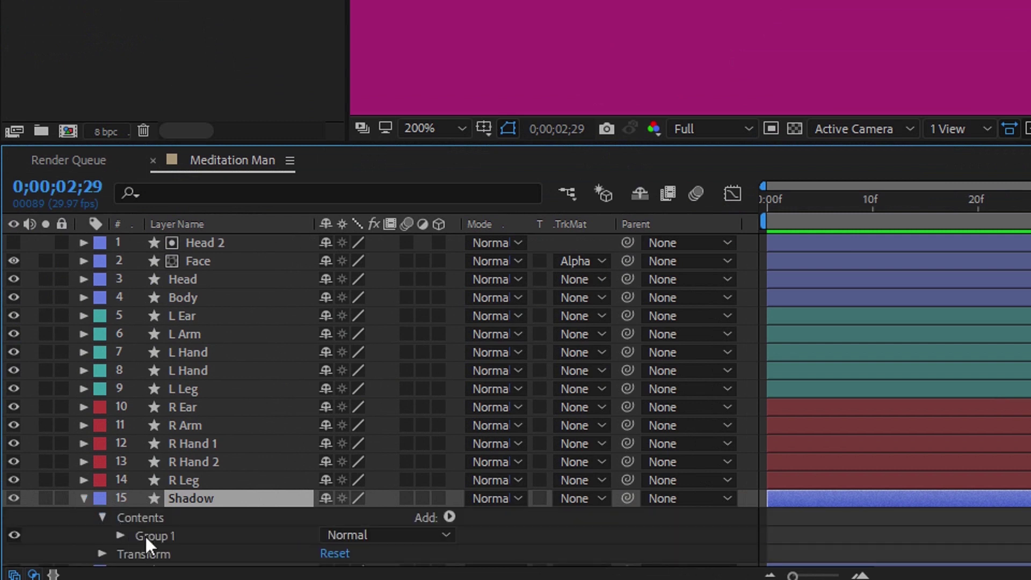
{"action": "left_click", "coordinate": [121, 535]}
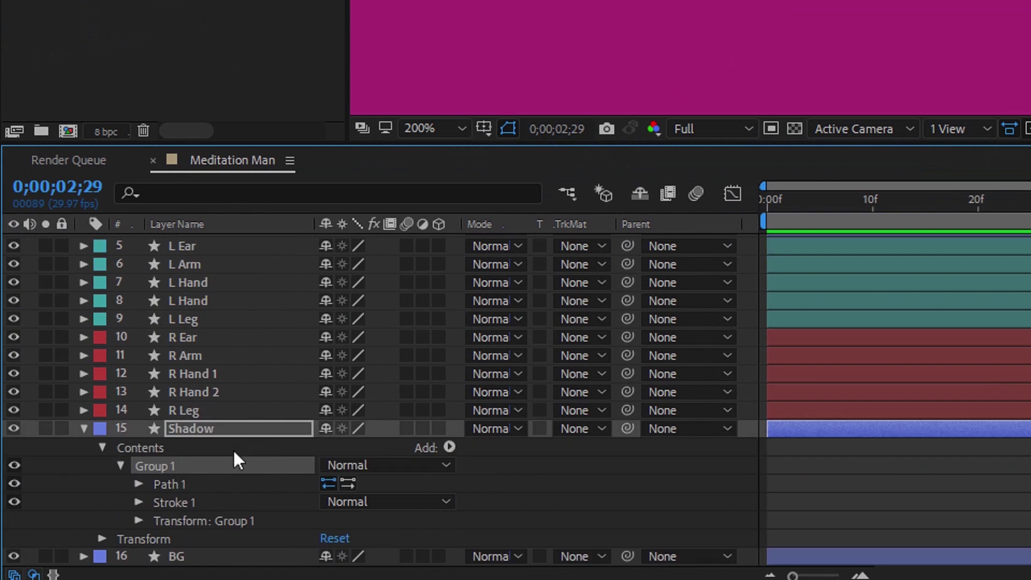
{"action": "left_click", "coordinate": [449, 447]}
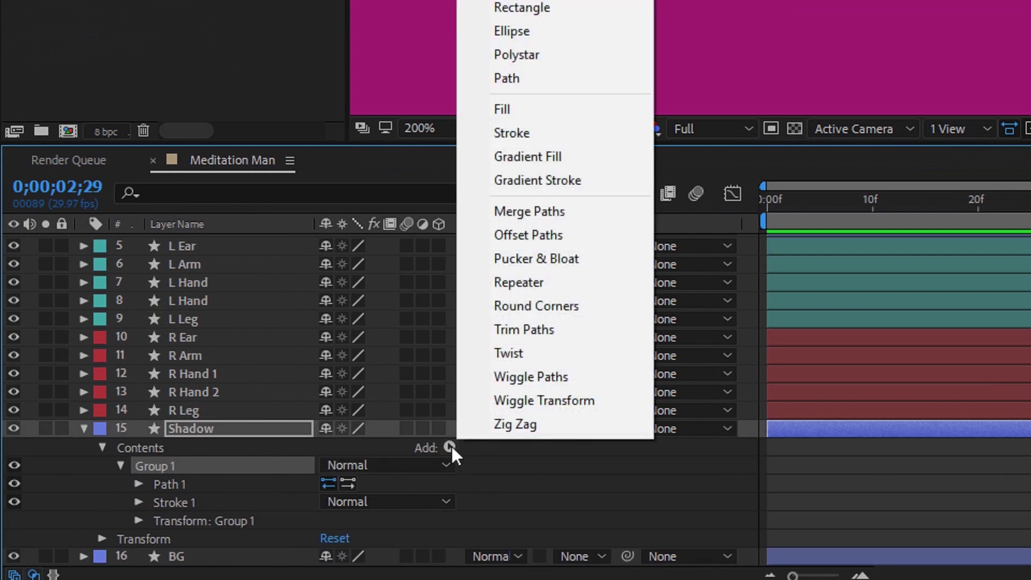
{"action": "left_click", "coordinate": [530, 331]}
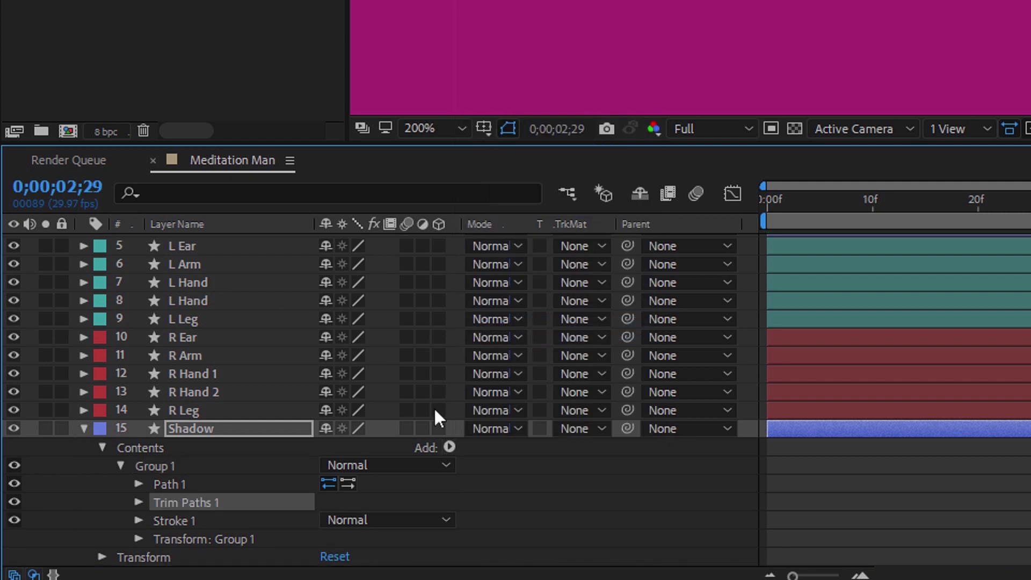
- Keyframe the Shadow's Trim Paths at 0 seconds with Start at 30% and End at 70%
{"action": "left_click", "coordinate": [138, 502]}
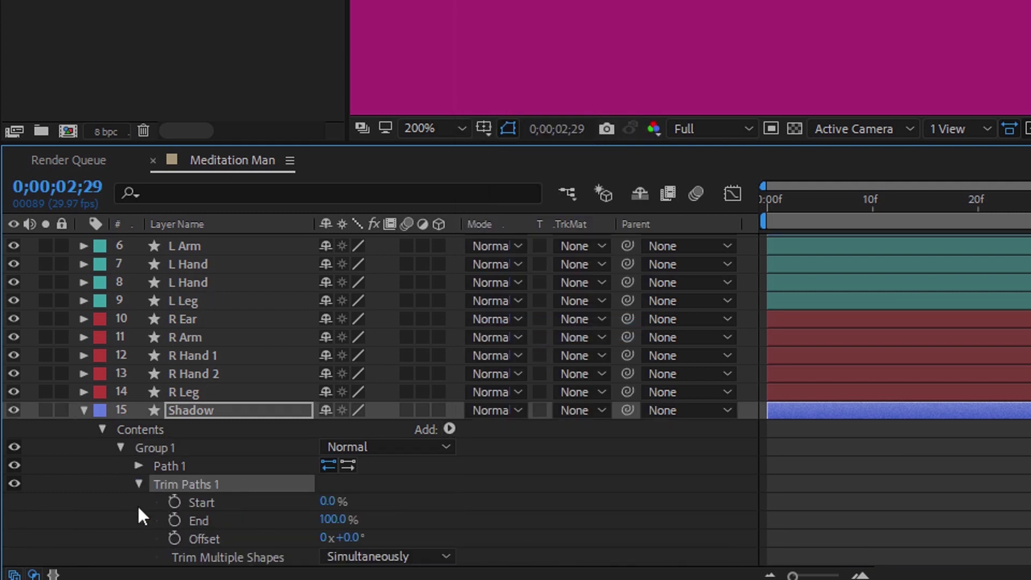
{"action": "left_click", "coordinate": [769, 202]}
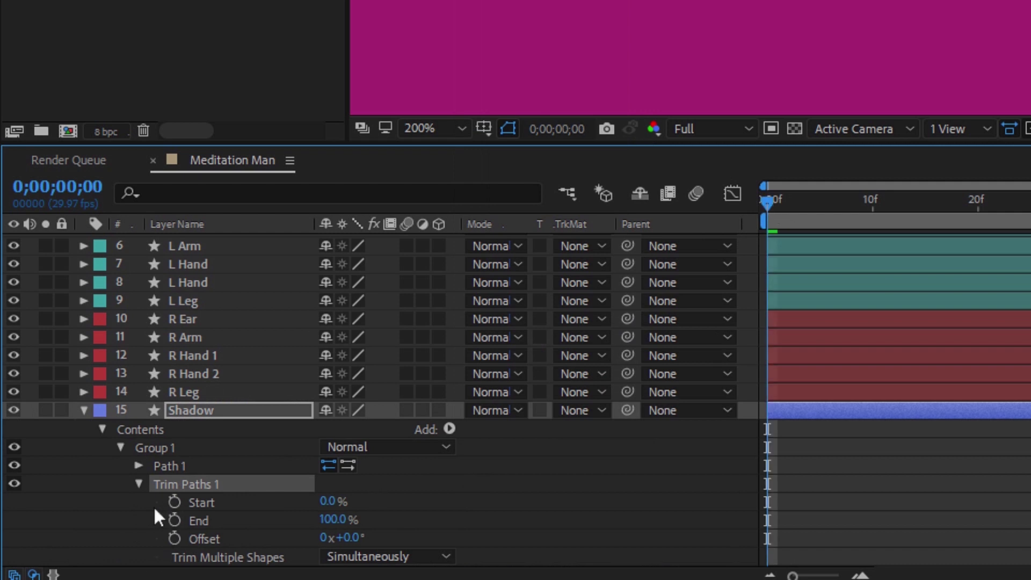
{"action": "left_click", "coordinate": [174, 501]}
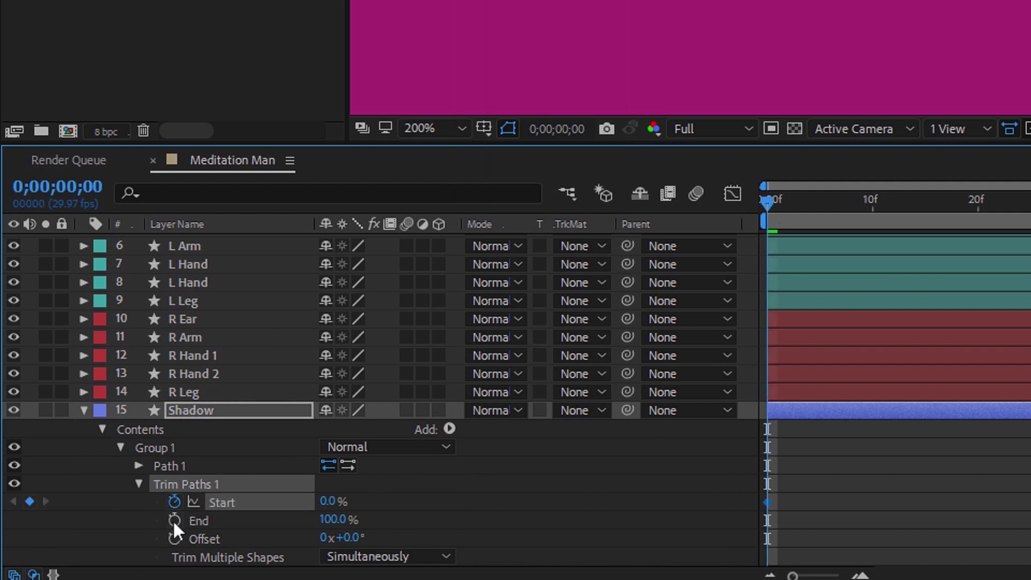
{"action": "left_click", "coordinate": [173, 521]}
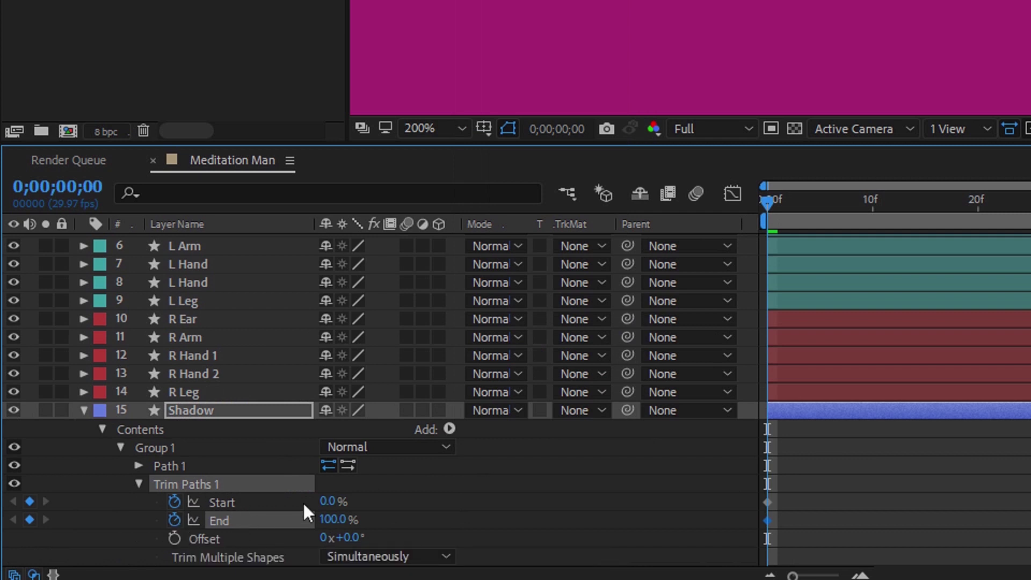
{"action": "left_click", "coordinate": [326, 502]}
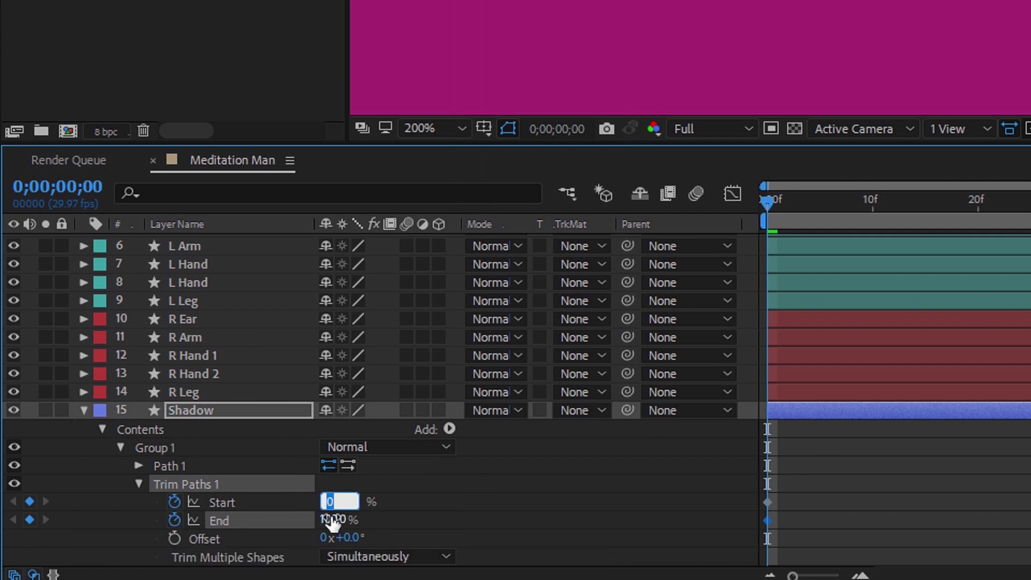
{"action": "type", "text": "30"}
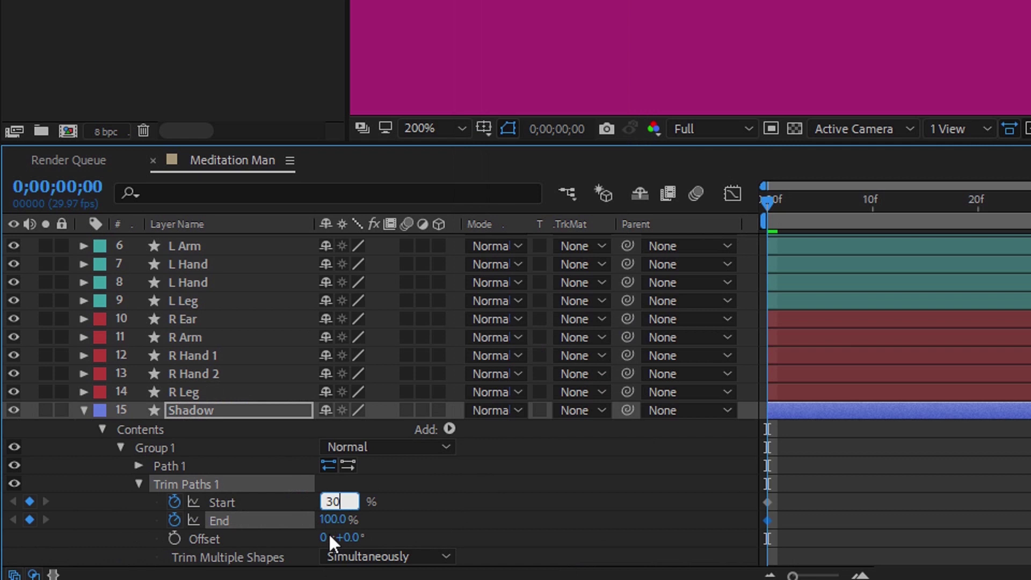
{"action": "left_click", "coordinate": [330, 520]}
{"action": "type", "text": "70"}
{"action": "key", "text": "Return"}
- Keyframe the Shadow's Trim Paths at 2 seconds with Start at 0% and End at 100%
{"action": "left_click", "coordinate": [703, 389]}
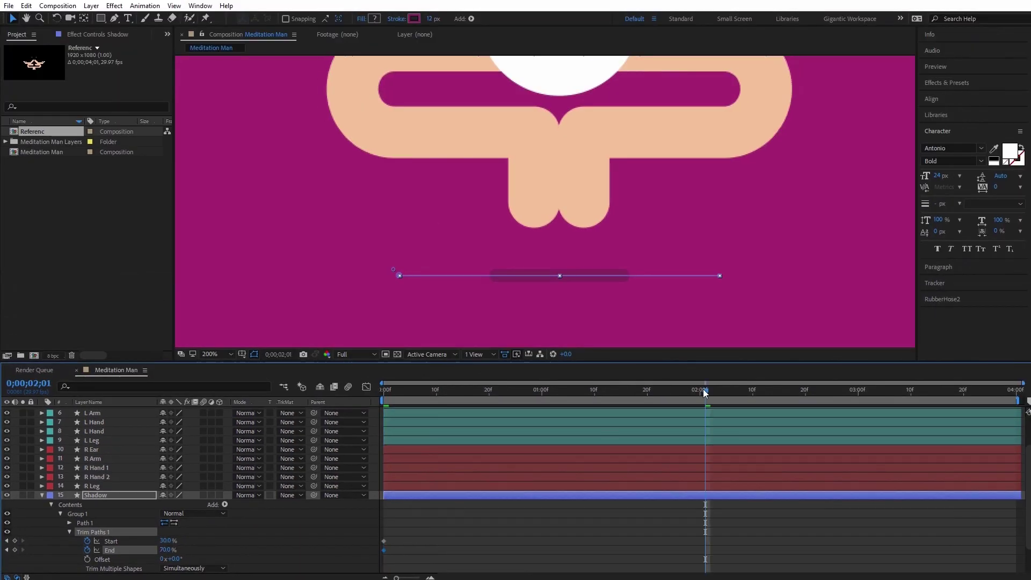
{"action": "left_click_drag", "start_coordinate": [703, 388], "coordinate": [701, 390]}
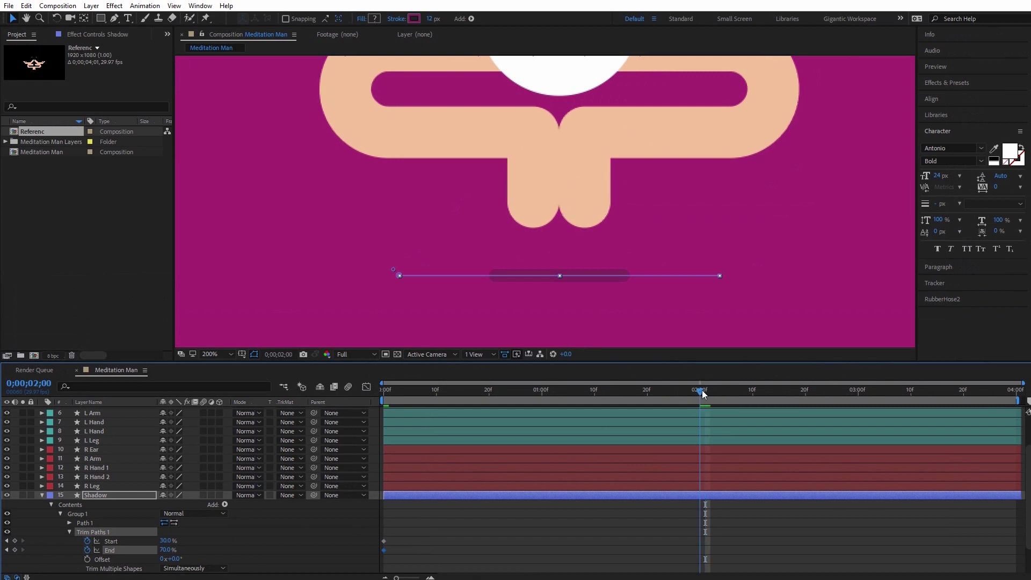
{"action": "left_click", "coordinate": [166, 540]}
{"action": "type", "text": "0"}
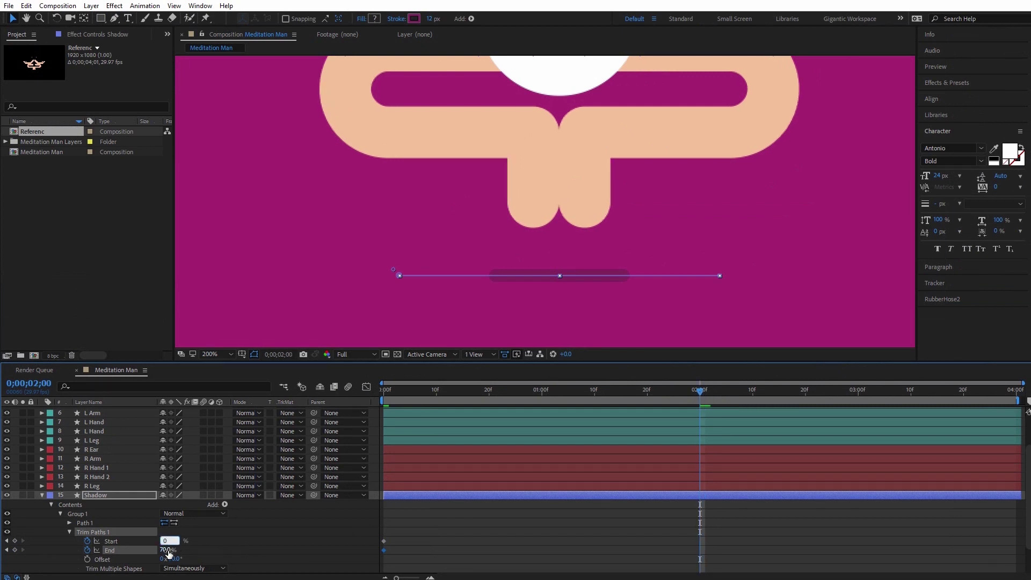
{"action": "left_click", "coordinate": [167, 549]}
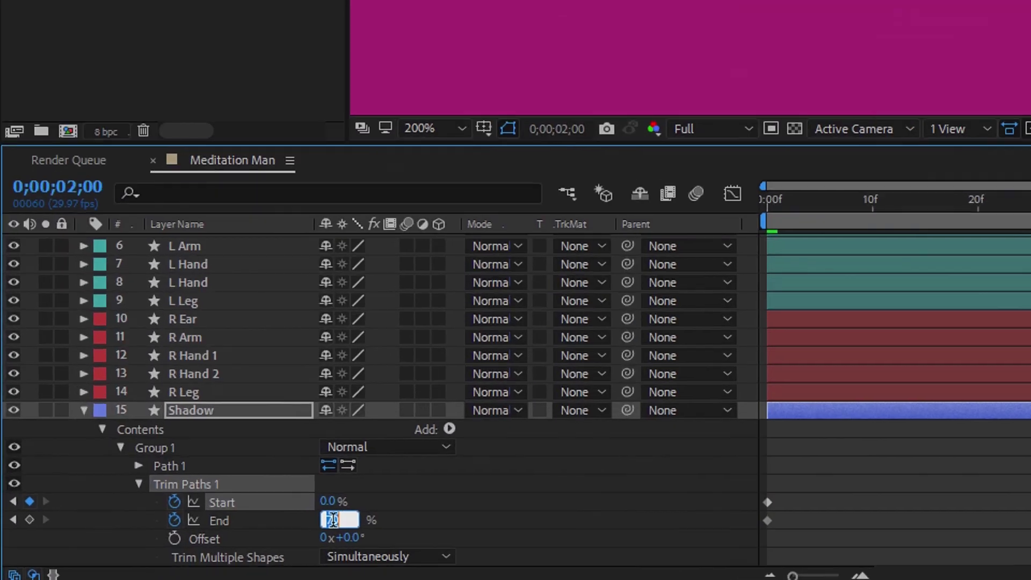
{"action": "type", "text": "100"}
{"action": "key", "text": "Return"}
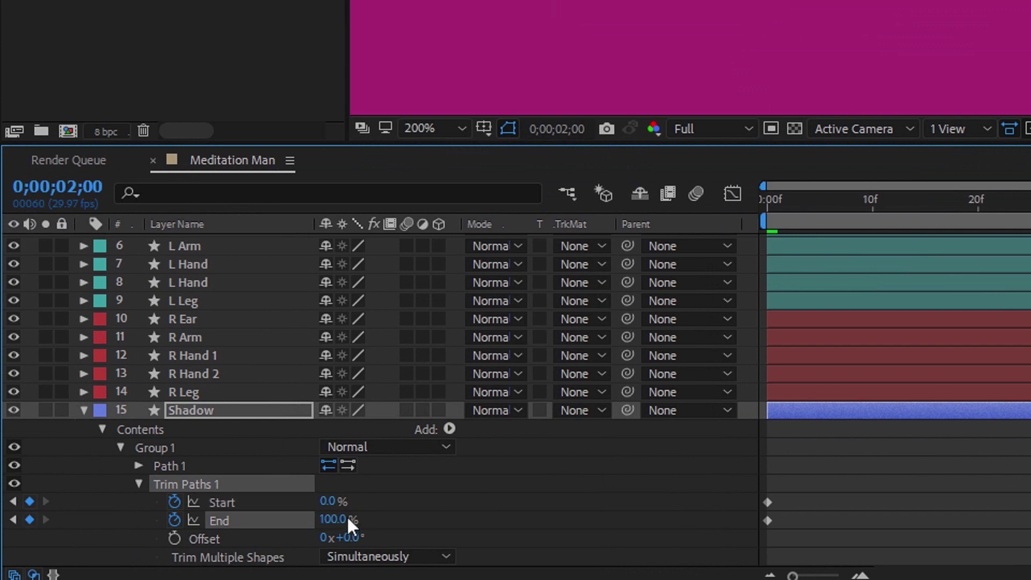
- Copy the Shadow's opening Start and End keyframes to 4 seconds and preview the shadow animation
{"action": "key", "text": "semicolon"}
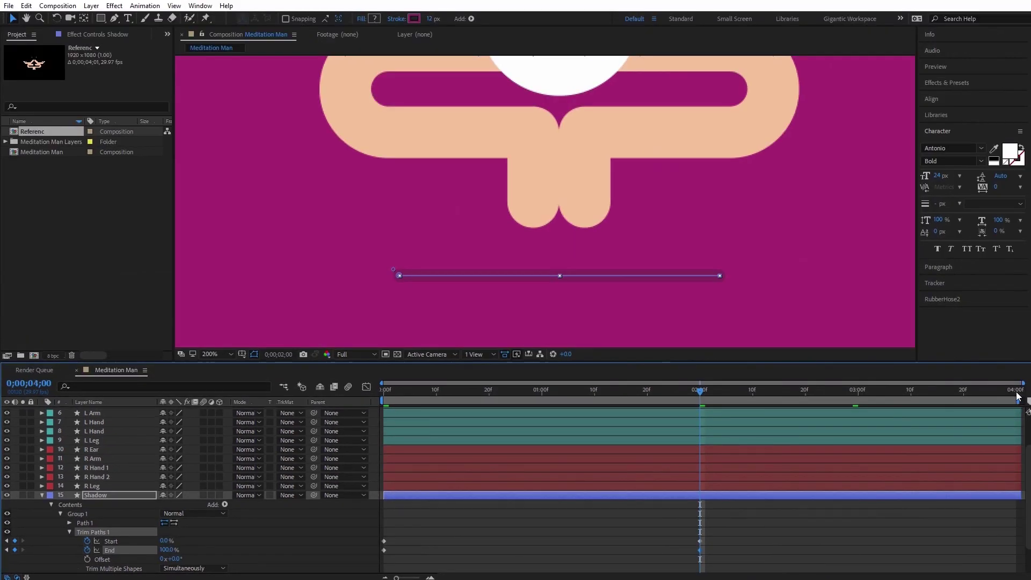
{"action": "left_click", "coordinate": [1016, 396]}
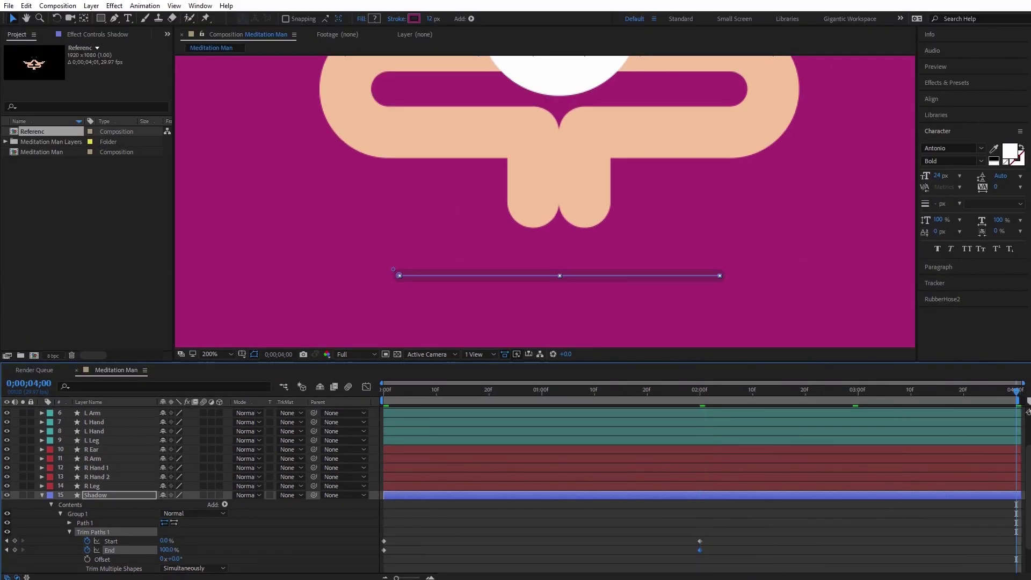
{"action": "left_click_drag", "start_coordinate": [401, 531], "coordinate": [382, 554]}
{"action": "key", "text": "ctrl+v"}
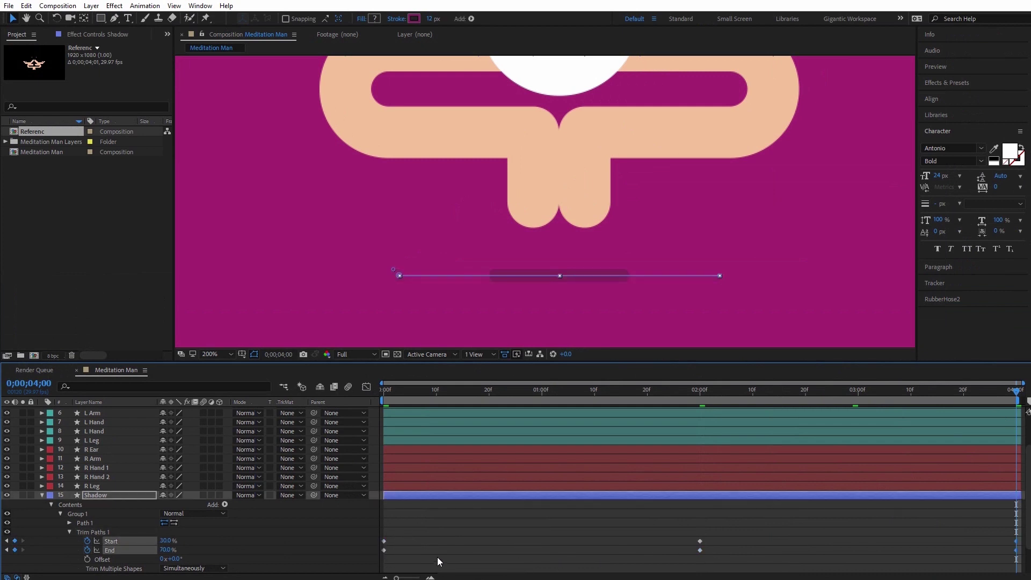
{"action": "key", "text": "space"}
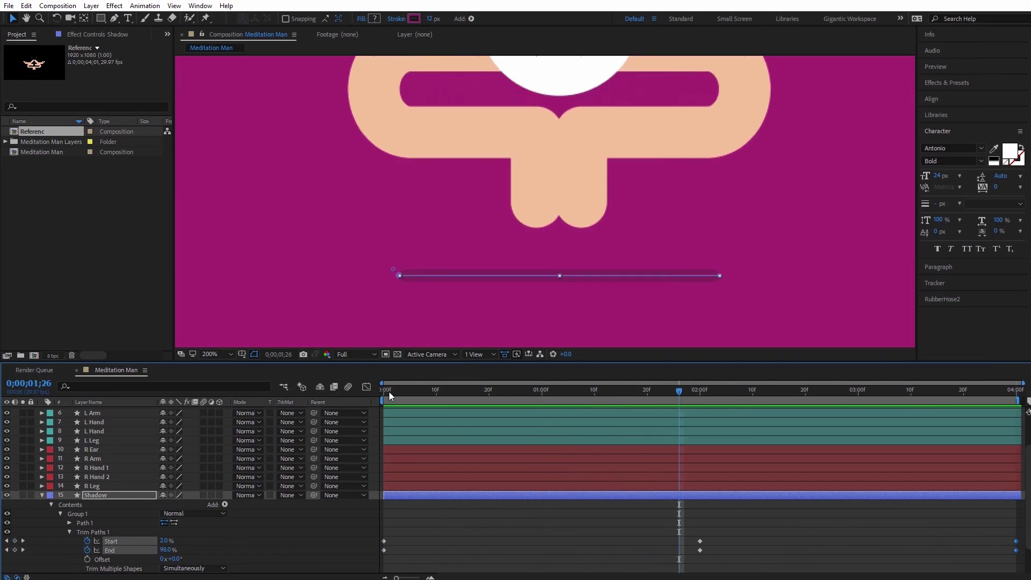
{"action": "key", "text": "space"}
- Collapse the Shadow layer's properties and frame the whole figure at 50% magnification with a taller timeline area
{"action": "left_click", "coordinate": [41, 494]}
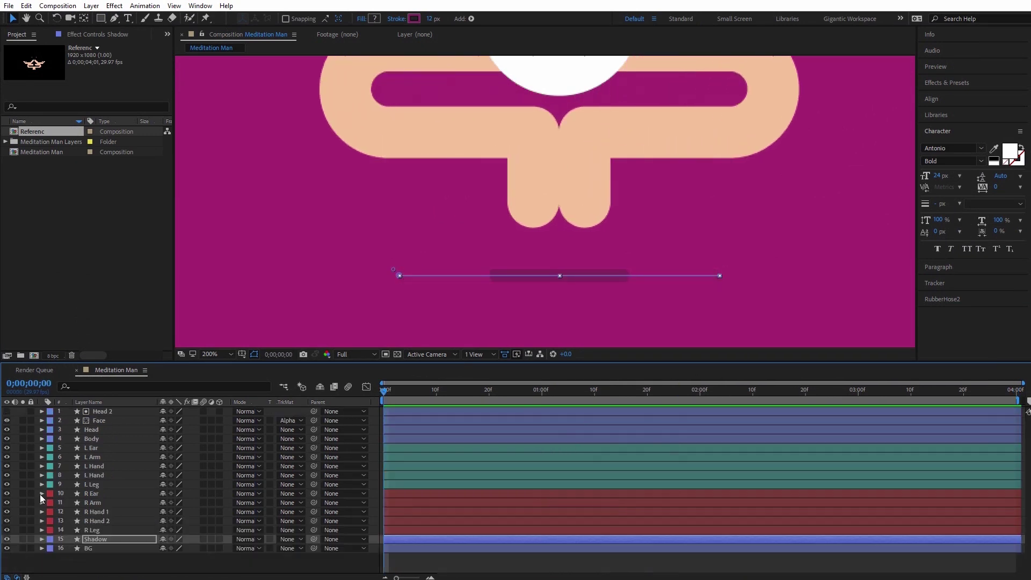
{"action": "left_click", "coordinate": [231, 355]}
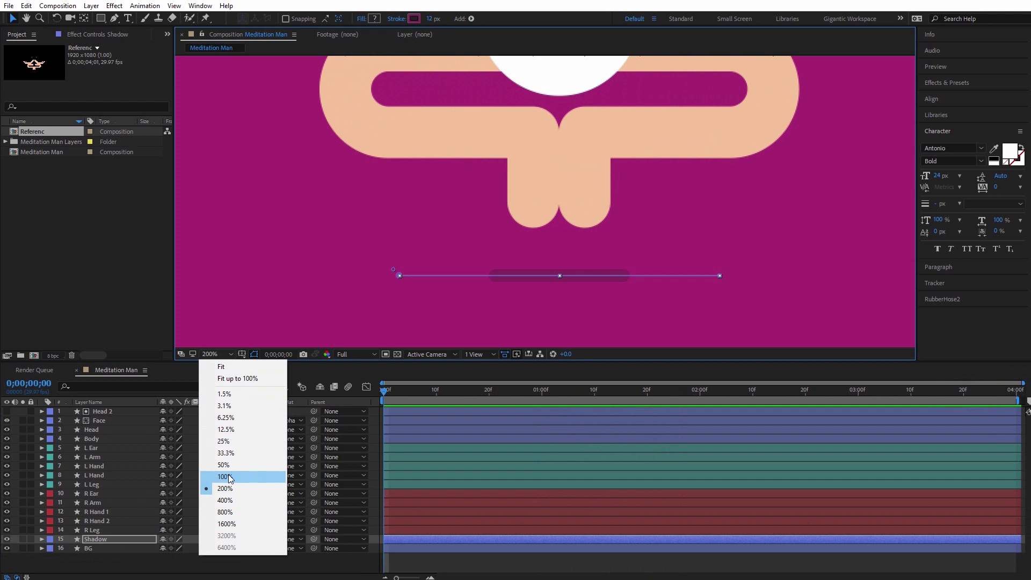
{"action": "left_click", "coordinate": [226, 465]}
{"action": "left_click_drag", "start_coordinate": [711, 363], "coordinate": [706, 275]}
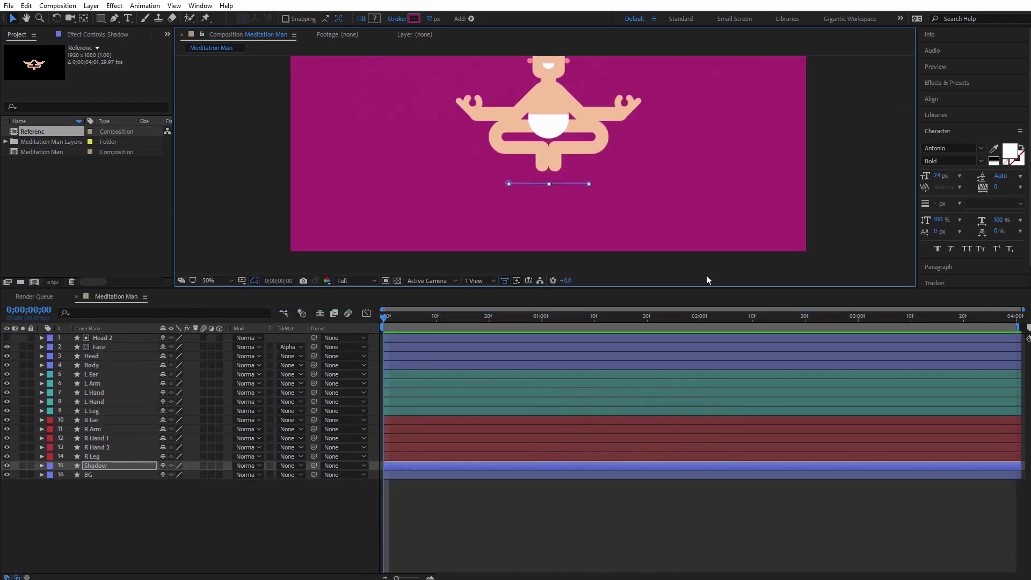
{"action": "key", "text": "h"}
{"action": "left_click_drag", "start_coordinate": [713, 168], "coordinate": [707, 207]}
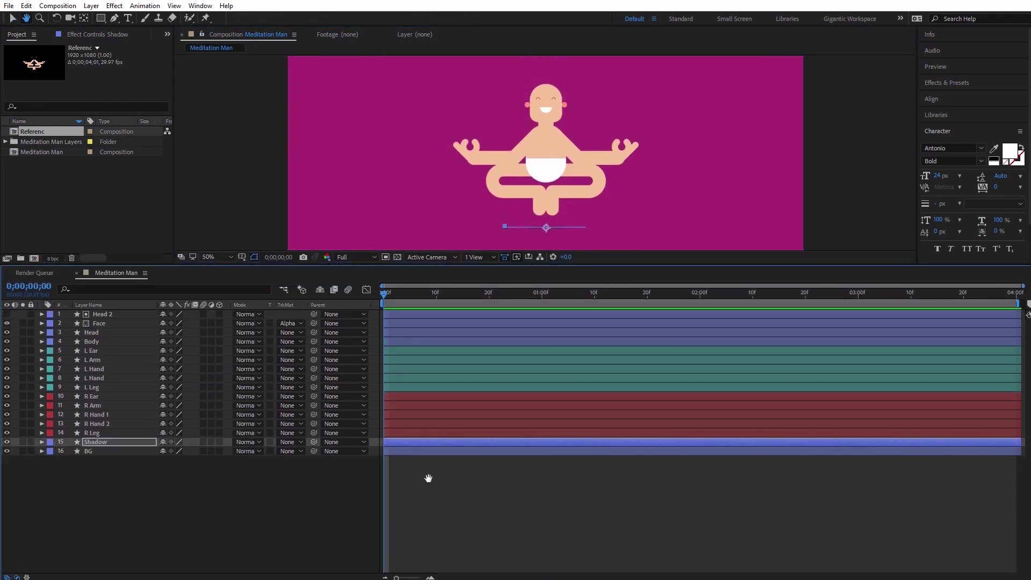
- Duplicate all left and right ear, arm, hand and leg layers and place the copies above Head 2 in the layer stack
{"action": "key", "text": "space"}
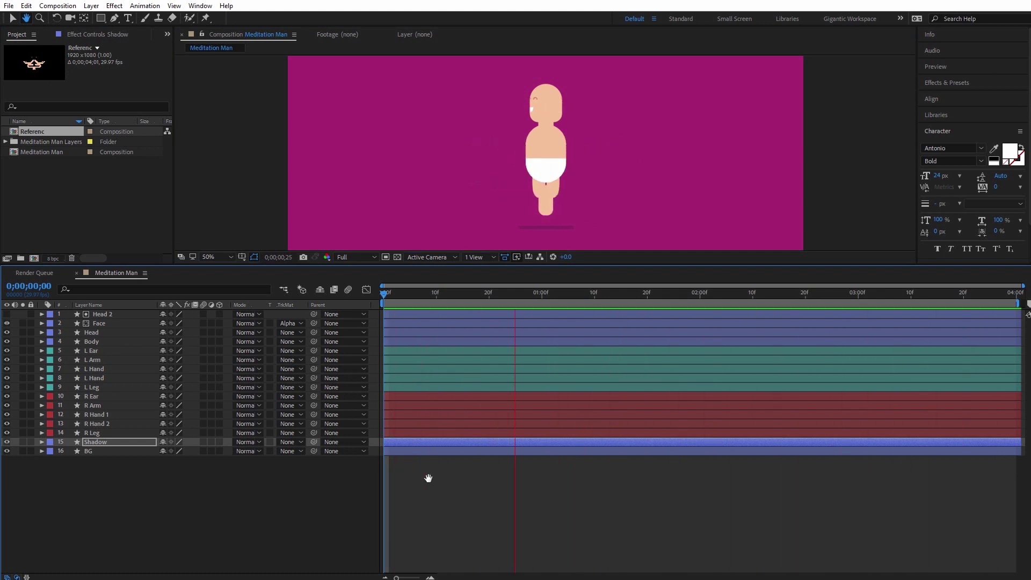
{"action": "key", "text": "space"}
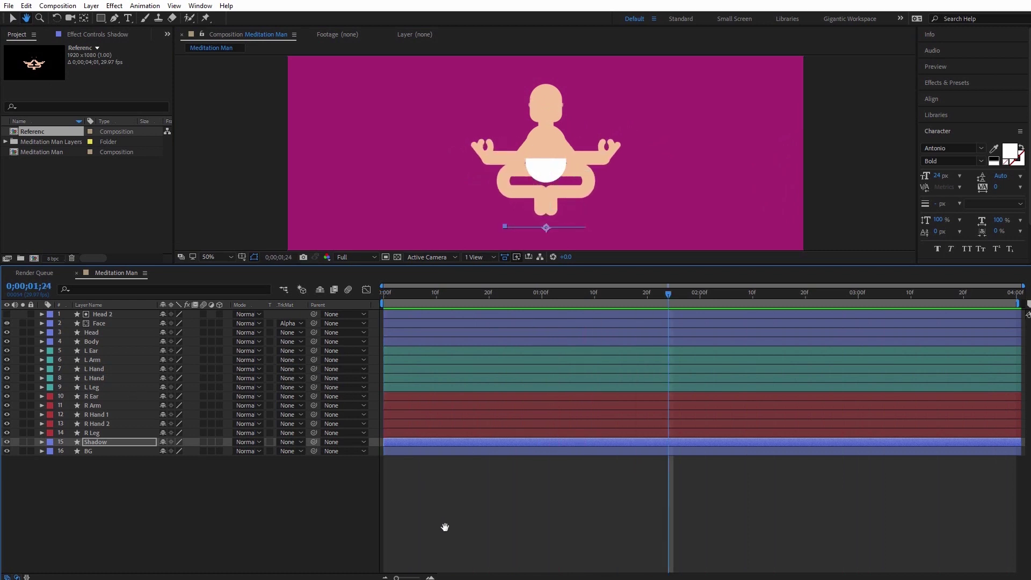
{"action": "left_click", "coordinate": [489, 351]}
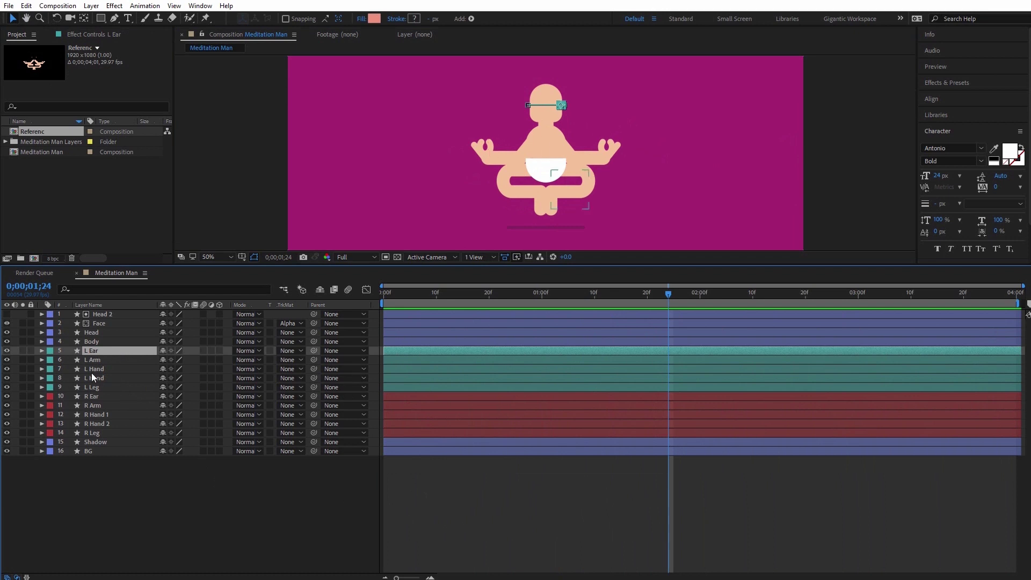
{"action": "left_click", "coordinate": [452, 430], "text": "shift"}
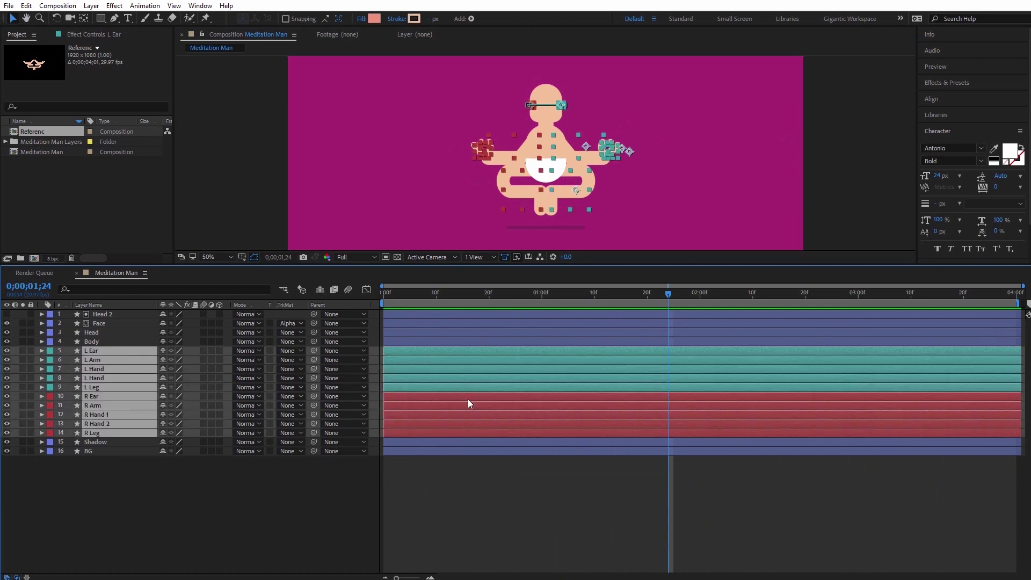
{"action": "key", "text": "ctrl+d"}
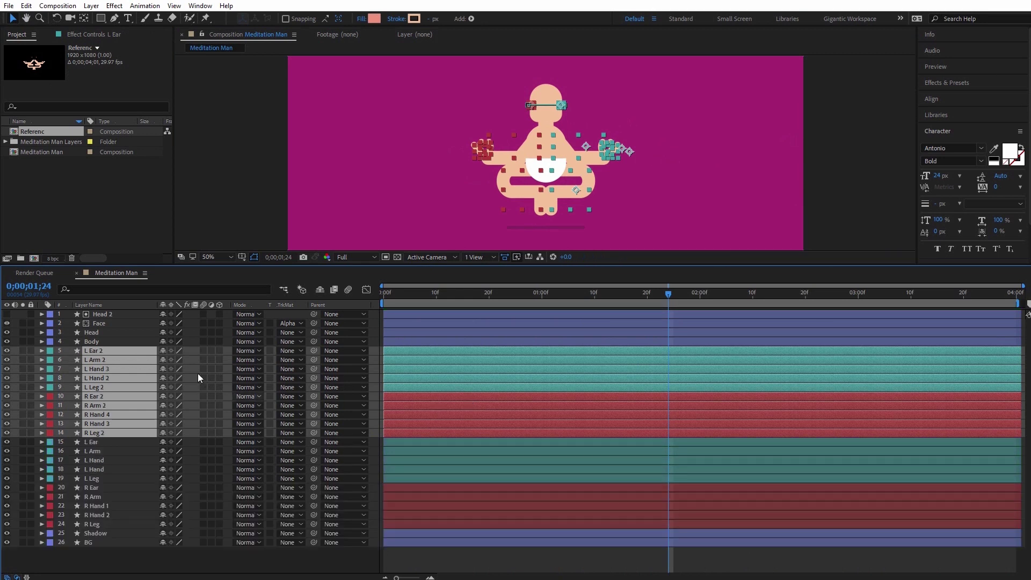
{"action": "left_click_drag", "start_coordinate": [95, 353], "coordinate": [98, 312]}
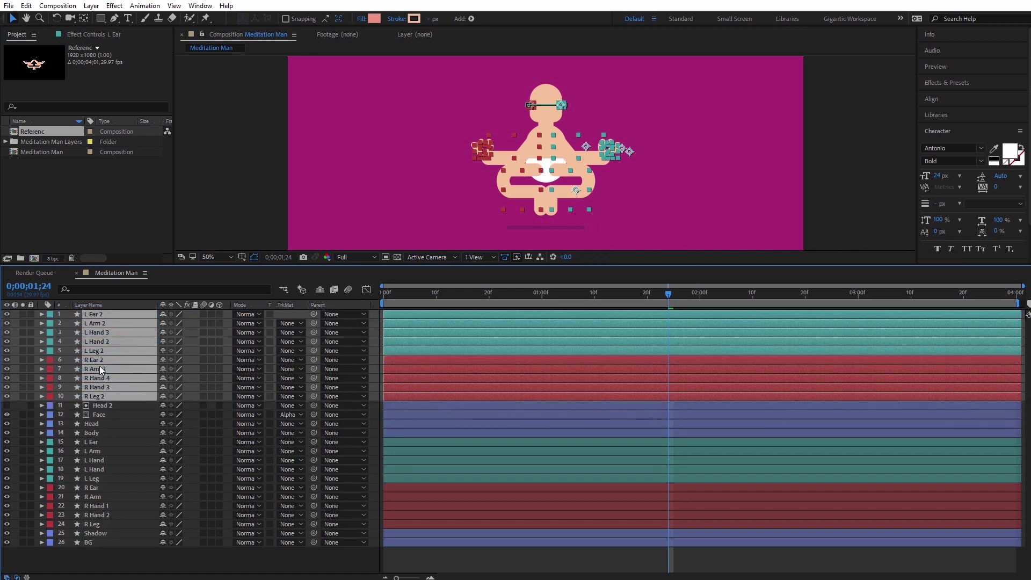
- Trim the starts of the five left-side copies, L Ear 2 through L Leg 2, to 2 seconds
{"action": "left_click", "coordinate": [699, 295]}
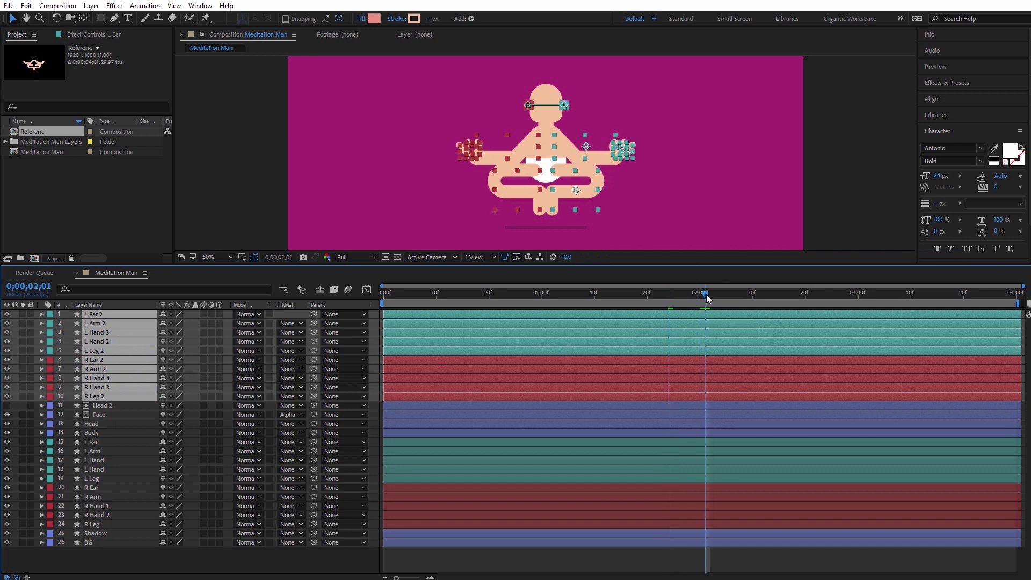
{"action": "key", "text": "F2"}
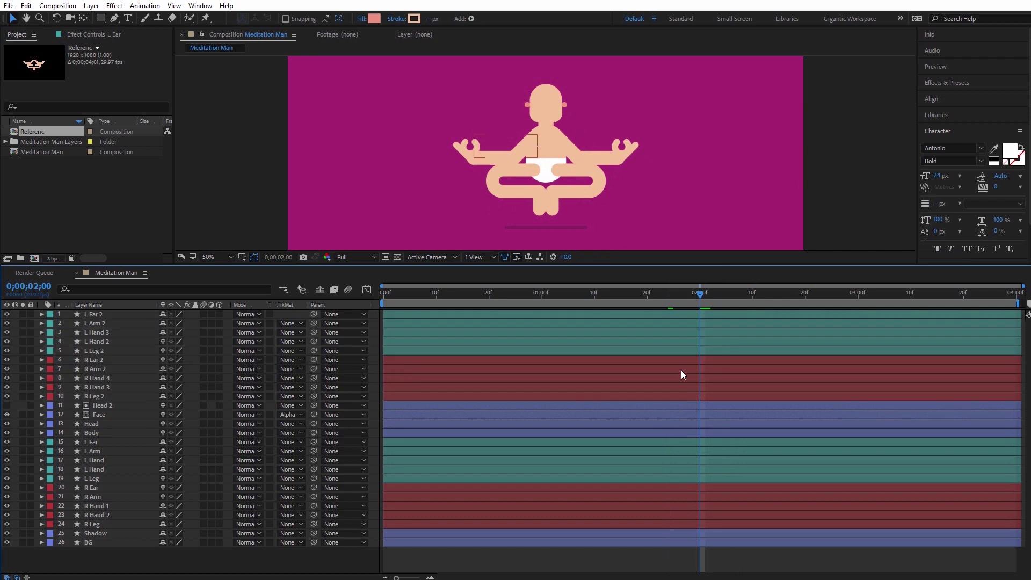
{"action": "left_click", "coordinate": [93, 352]}
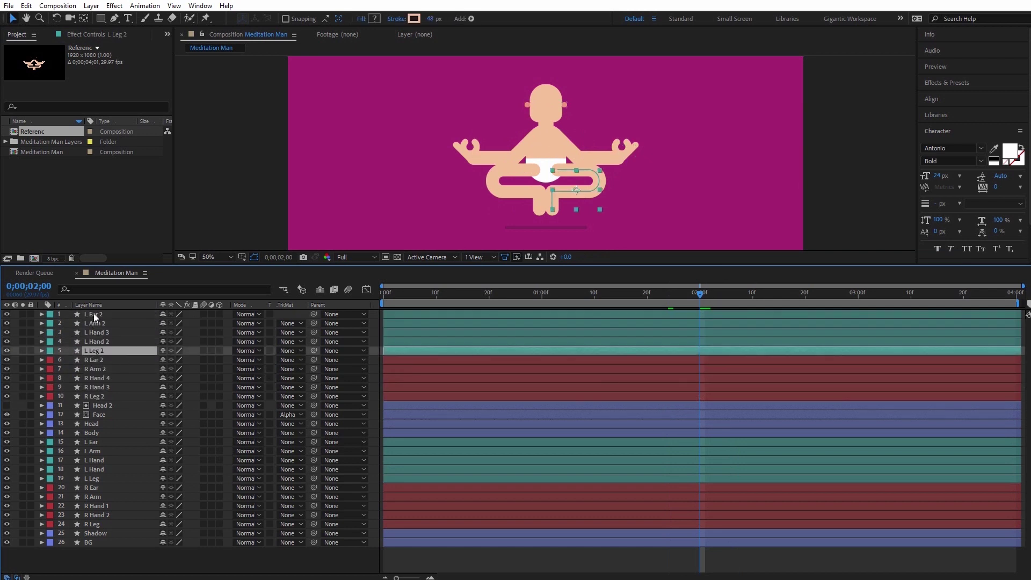
{"action": "left_click", "coordinate": [95, 315], "text": "shift"}
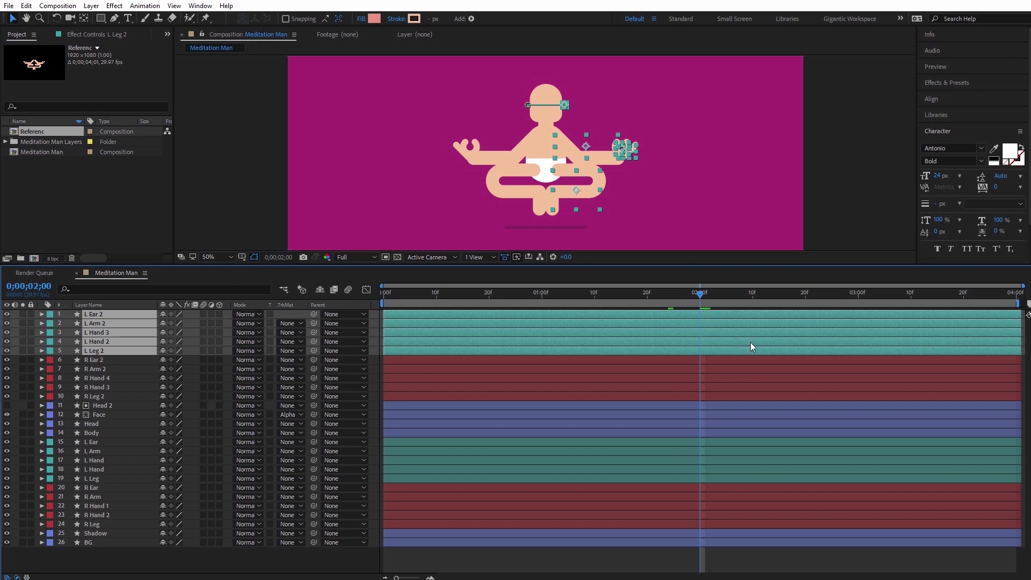
{"action": "key", "text": "ctrl+Down"}
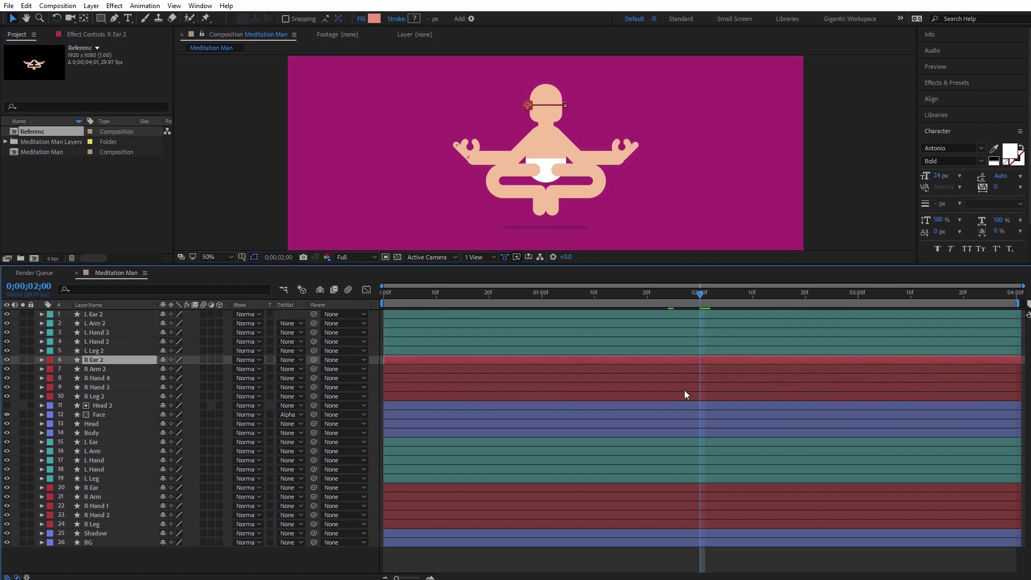
{"action": "left_click", "coordinate": [682, 394], "text": "shift"}
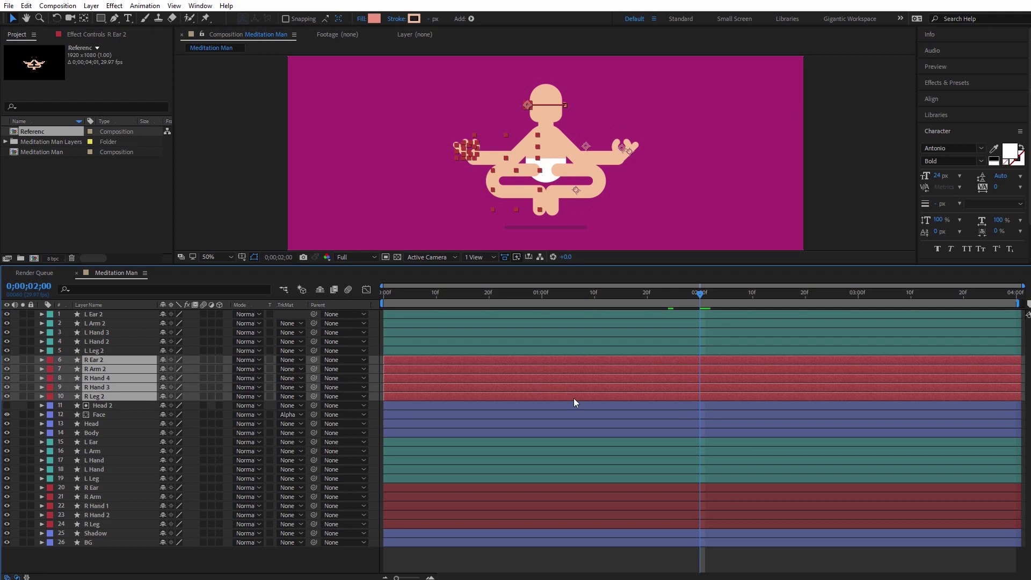
{"action": "left_click", "coordinate": [712, 315]}
{"action": "left_click", "coordinate": [708, 346], "text": "shift"}
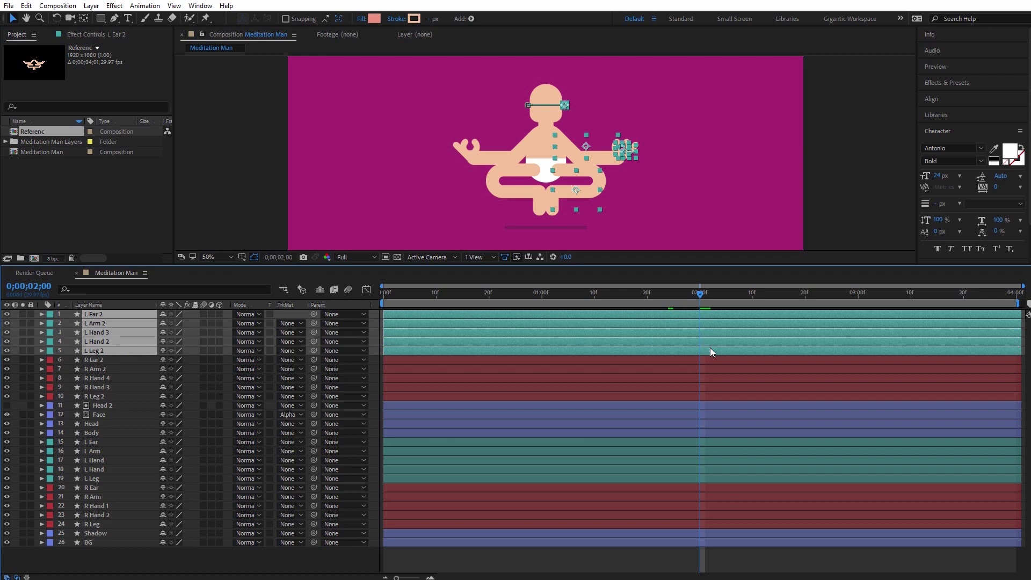
{"action": "key", "text": "alt+bracketleft"}
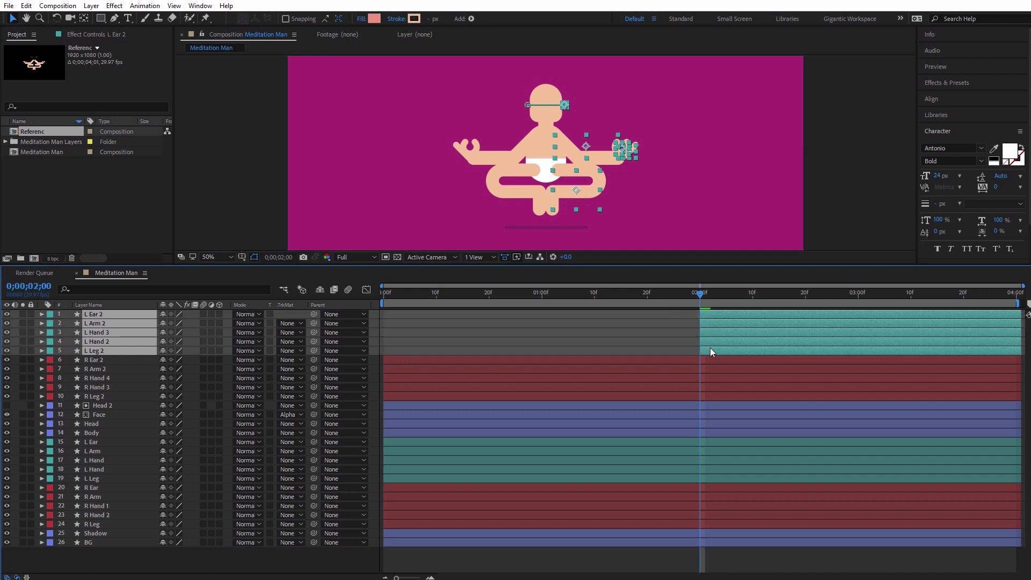
- Trim the ends of the five right-side copies, R Ear 2 through R Leg 2, to 2 seconds
{"action": "left_click", "coordinate": [708, 360]}
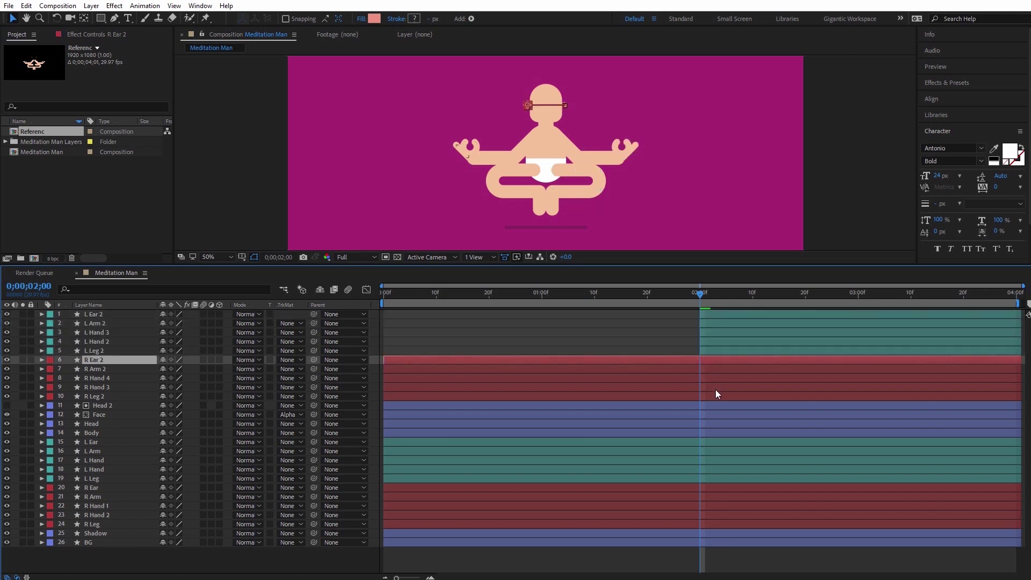
{"action": "left_click", "coordinate": [715, 396], "text": "shift"}
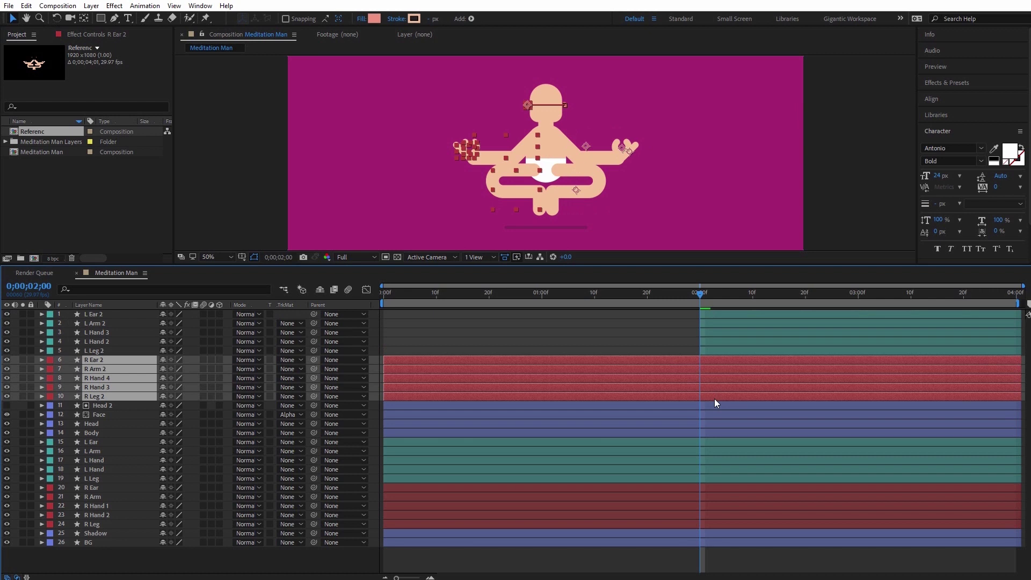
{"action": "key", "text": "alt+bracketright"}
{"action": "left_click", "coordinate": [746, 376]}
- Preview the rotation and examine how the legs overlap the body at 100% magnification
{"action": "key", "text": "space"}
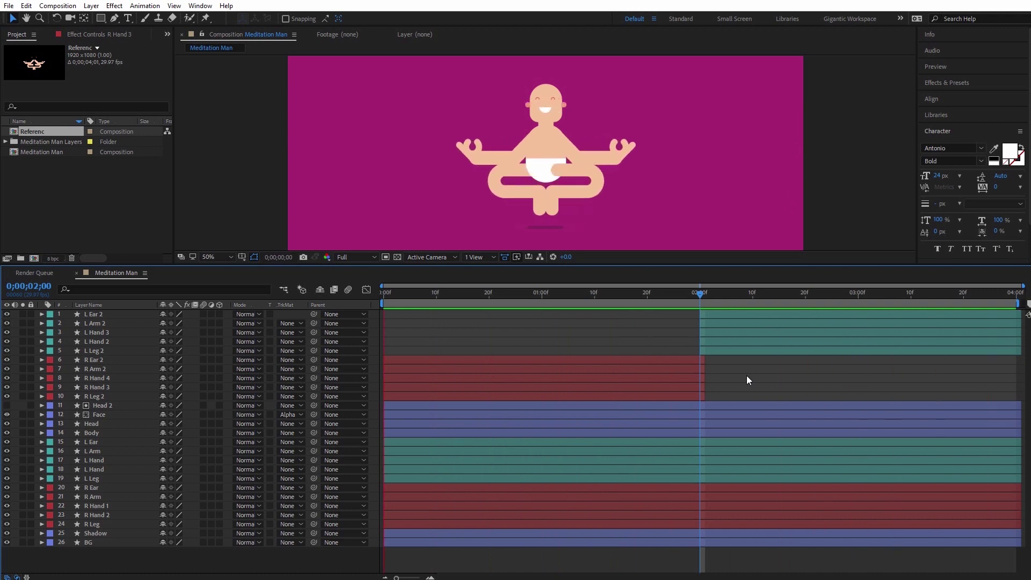
{"action": "key", "text": "space"}
{"action": "left_click", "coordinate": [216, 257]}
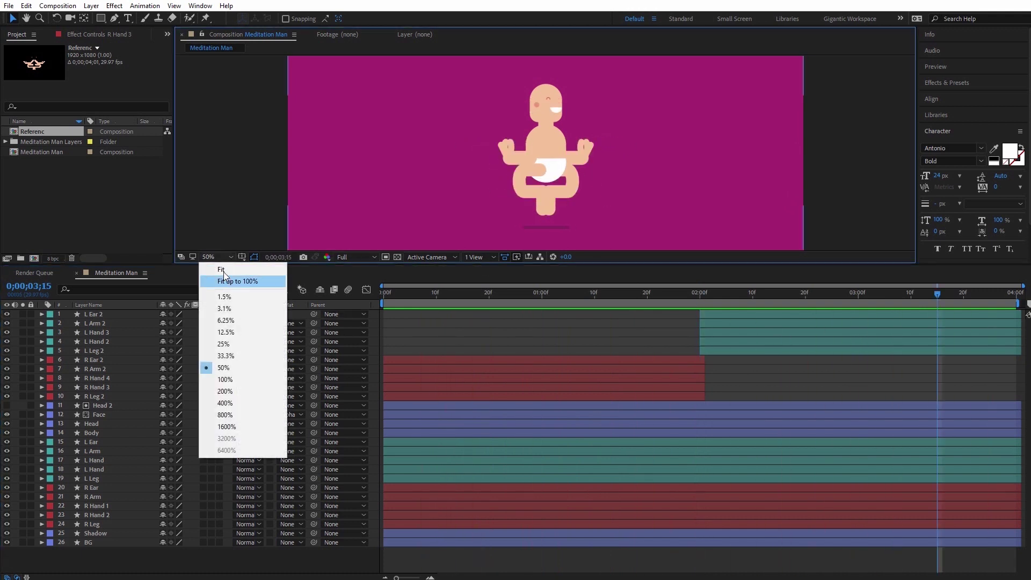
{"action": "left_click", "coordinate": [229, 380]}
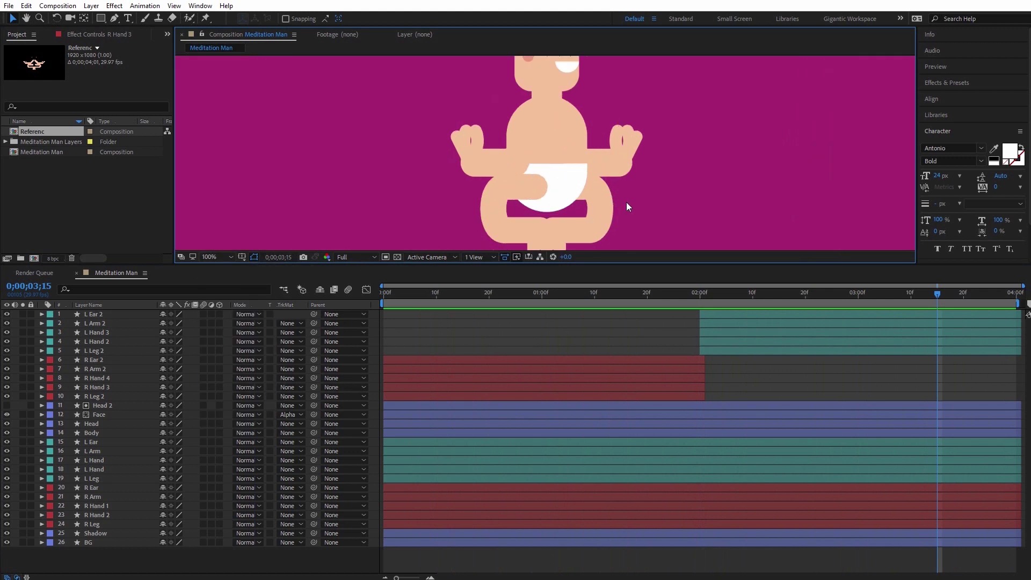
{"action": "key", "text": "h"}
{"action": "left_click_drag", "start_coordinate": [643, 188], "coordinate": [646, 146]}
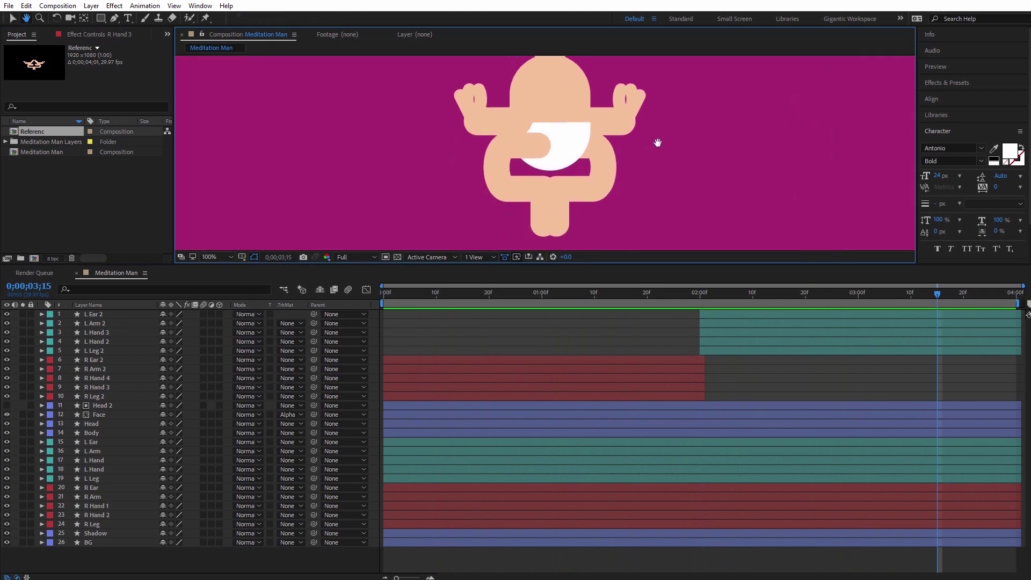
{"action": "key", "text": "space"}
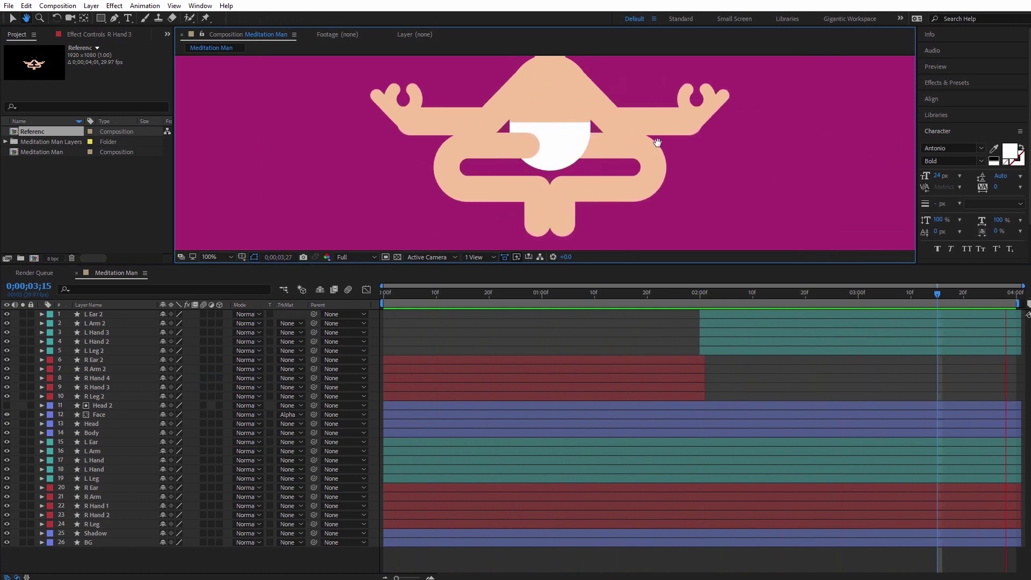
{"action": "key", "text": "space"}
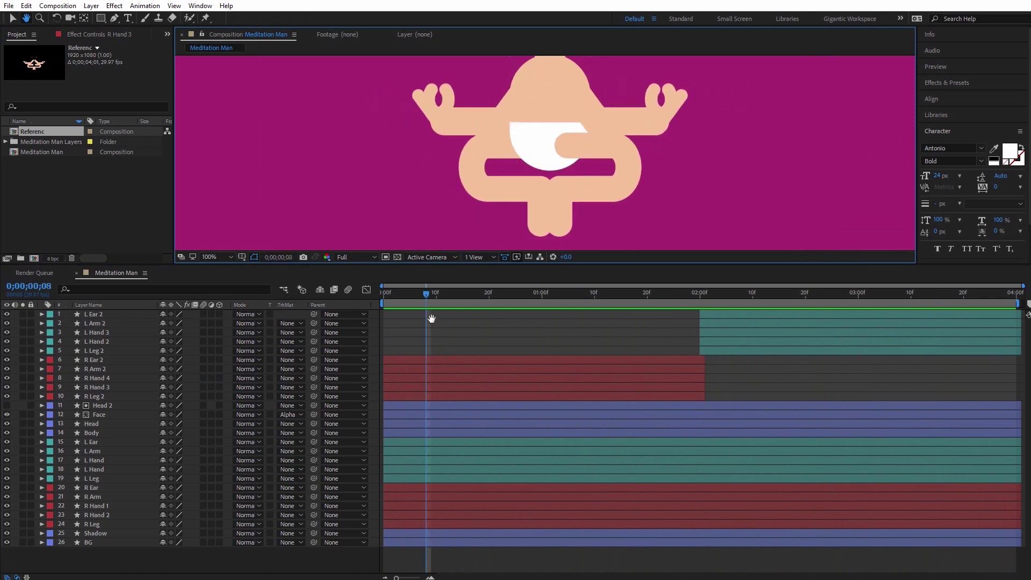
- Add Trim Paths to Group 1 of the R Leg 2 layer with the playhead at 0 seconds
{"action": "key", "text": "v"}
{"action": "left_click", "coordinate": [404, 397]}
{"action": "left_click_drag", "start_coordinate": [395, 298], "coordinate": [365, 295]}
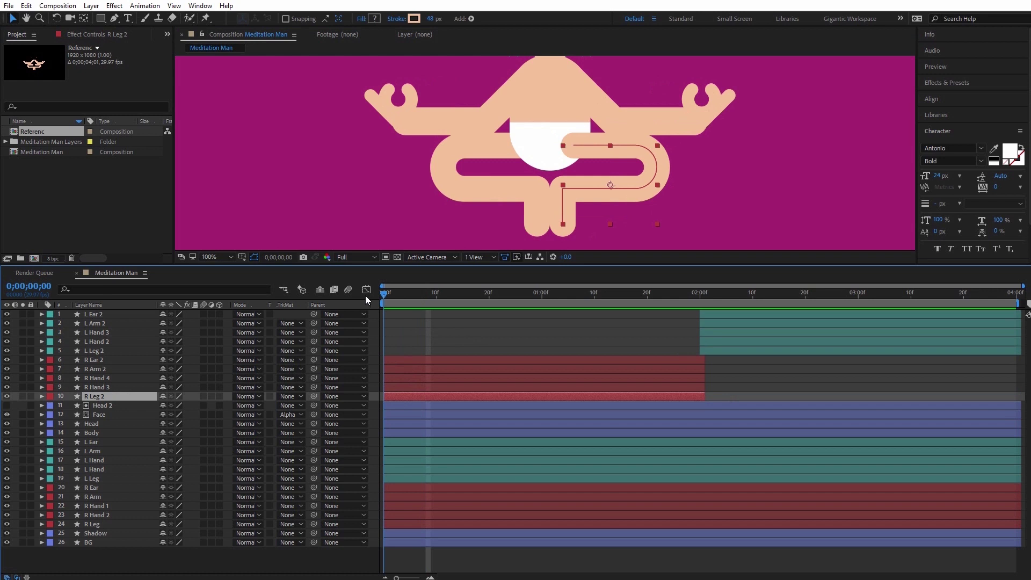
{"action": "left_click", "coordinate": [41, 396]}
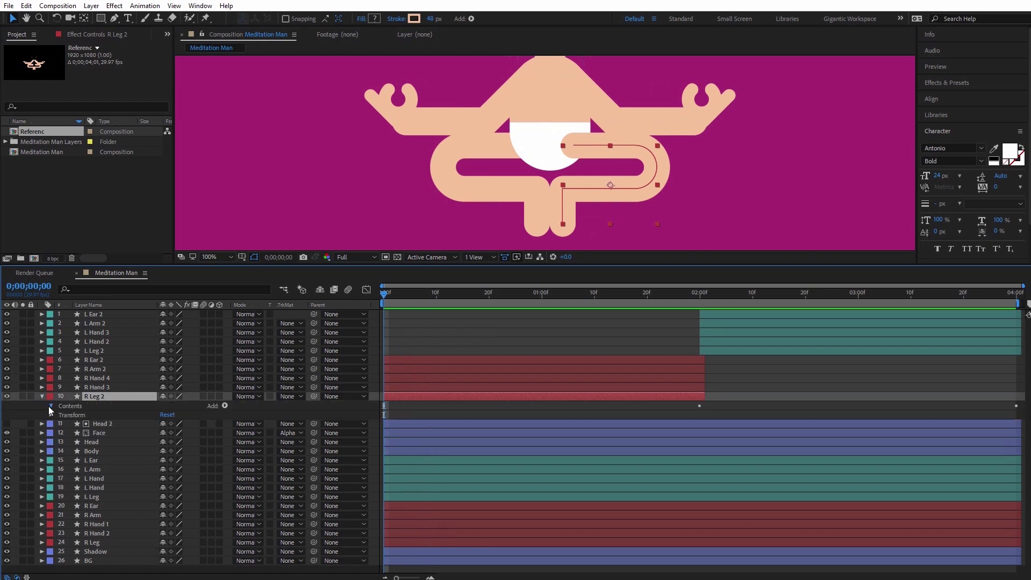
{"action": "left_click", "coordinate": [50, 406]}
{"action": "left_click", "coordinate": [60, 415]}
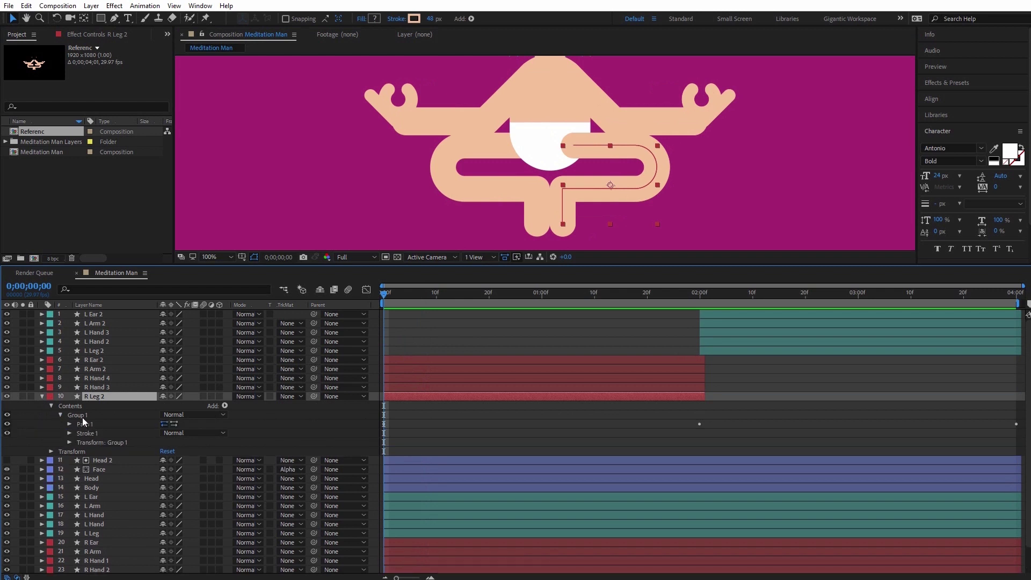
{"action": "left_click", "coordinate": [82, 417]}
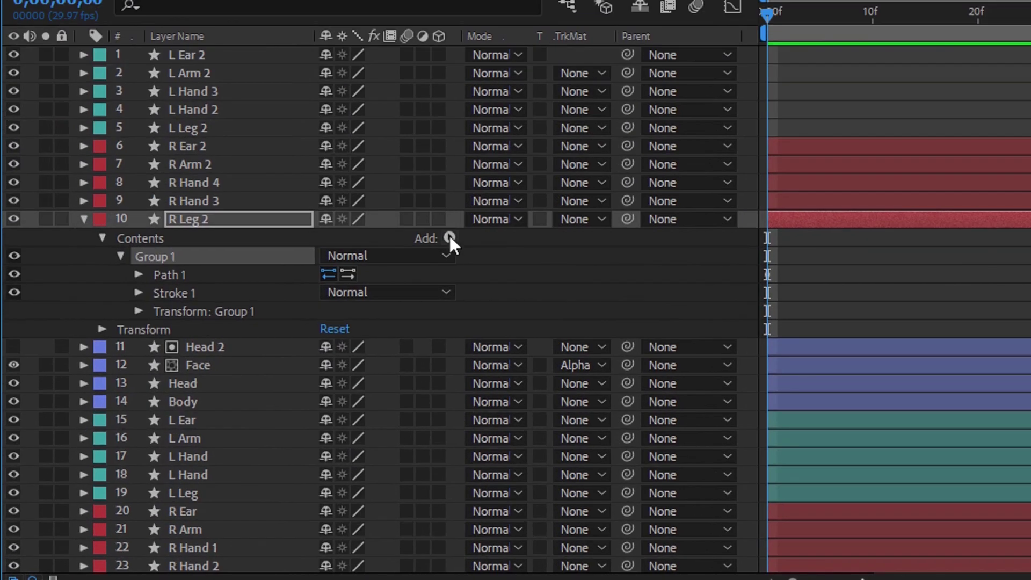
{"action": "left_click", "coordinate": [225, 406]}
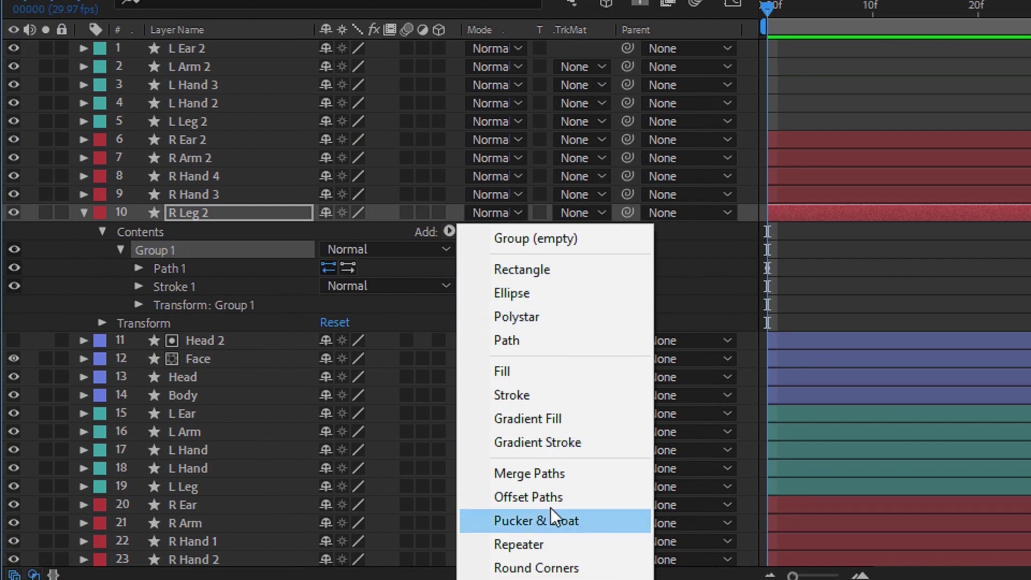
{"action": "left_click", "coordinate": [543, 579]}
{"action": "left_click", "coordinate": [140, 286]}
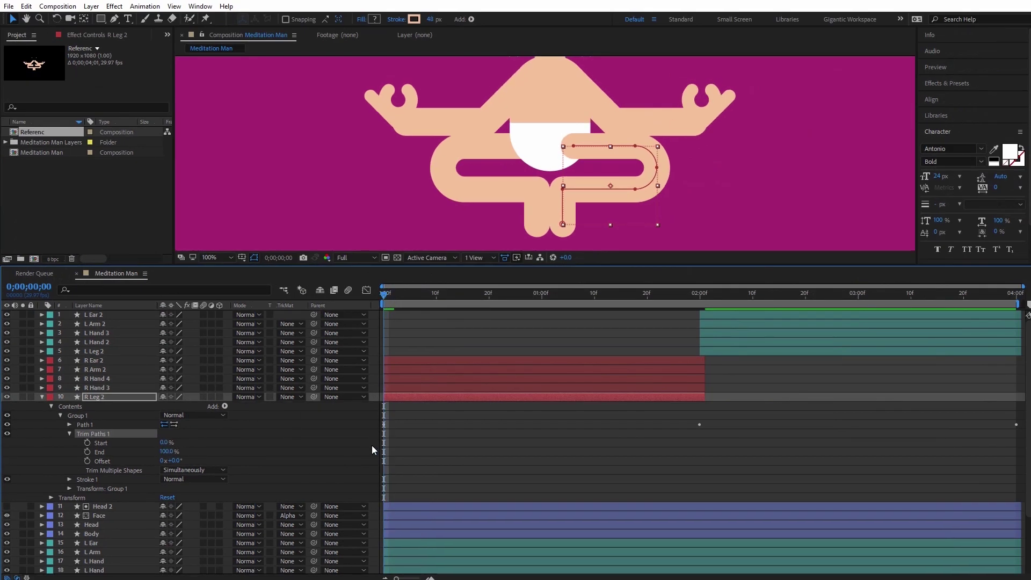
- Keyframe the Trim Paths End of R Leg 2 at 70% at 0 seconds
{"action": "left_click", "coordinate": [87, 453]}
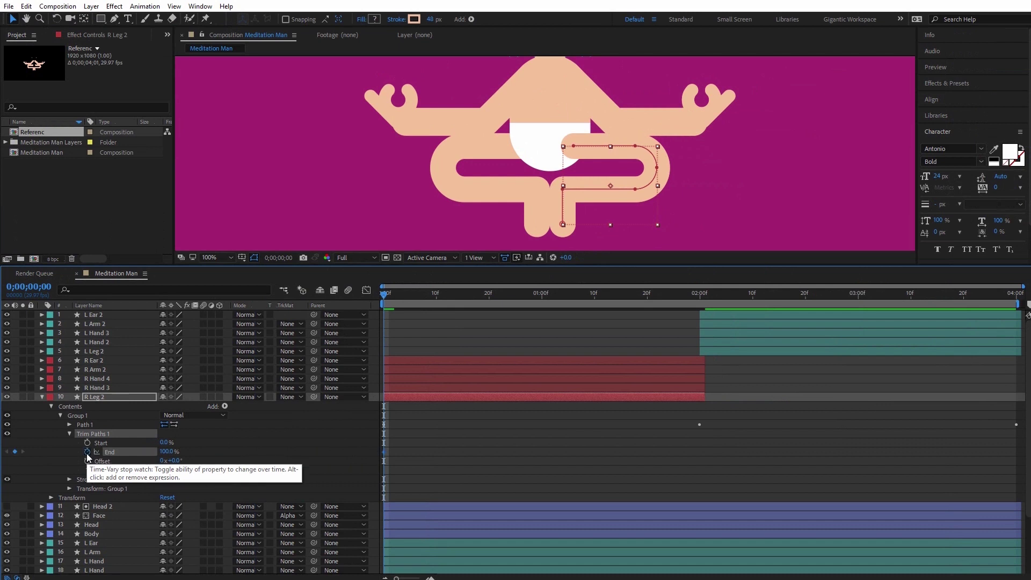
{"action": "left_click", "coordinate": [170, 452]}
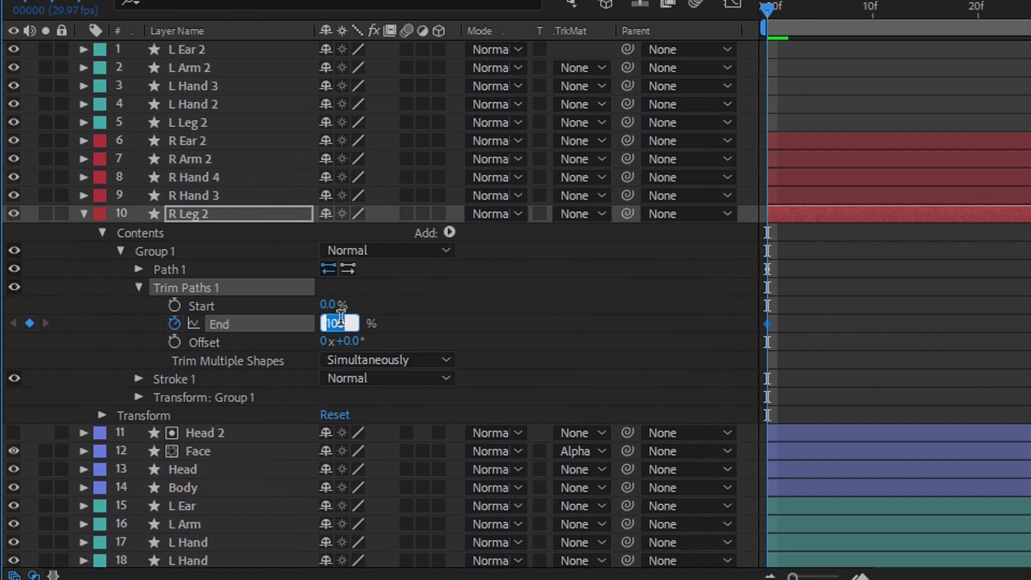
{"action": "type", "text": "70"}
{"action": "key", "text": "Return"}
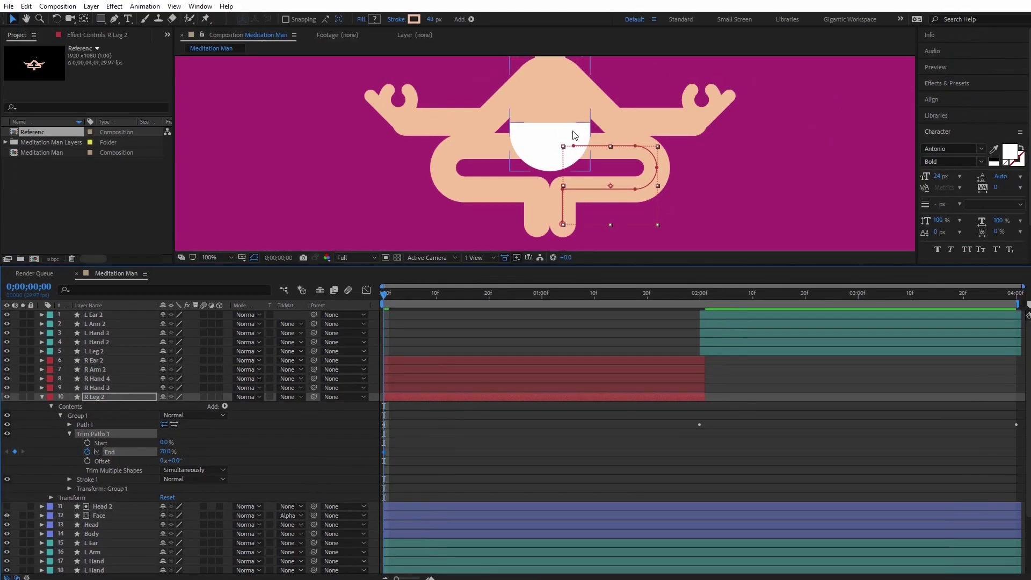
- Keyframe the Trim Paths End of R Leg 2 at 100% at 1 second
{"action": "left_click", "coordinate": [542, 295]}
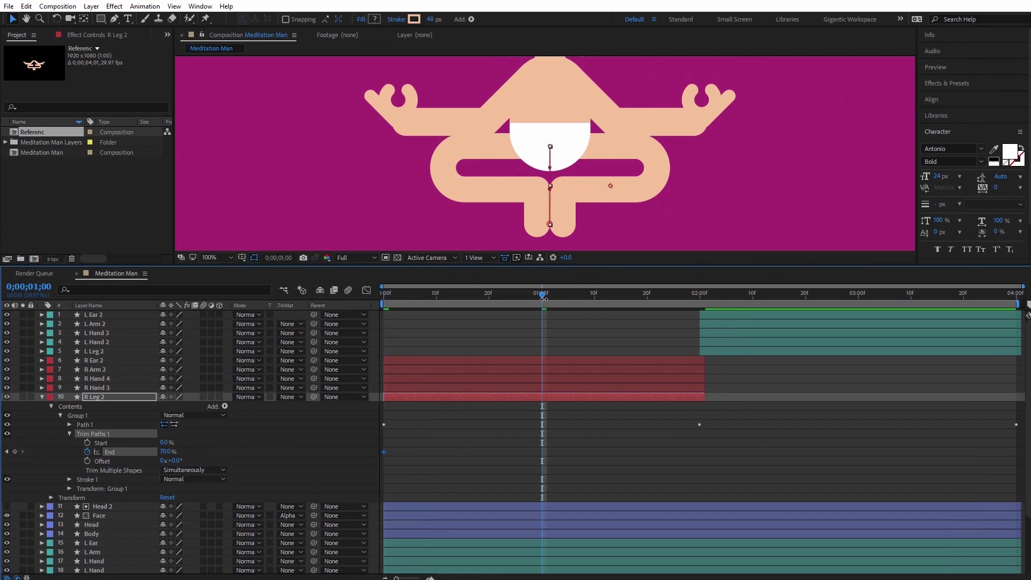
{"action": "left_click", "coordinate": [165, 451]}
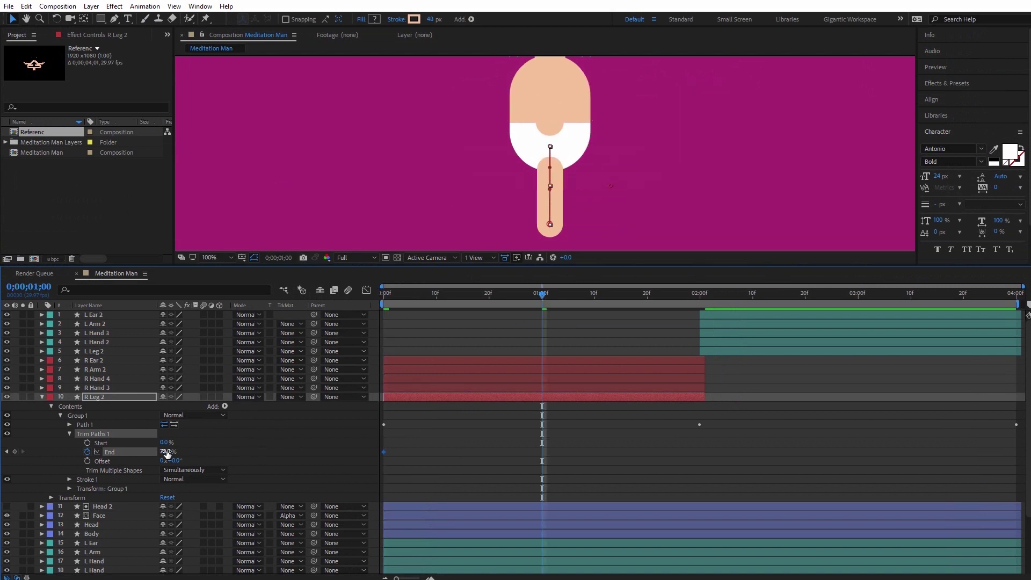
{"action": "type", "text": "100"}
{"action": "key", "text": "Return"}
- Duplicate R Leg 2's 0-second Trim Paths End keyframe at 2 seconds and scrub back through the animation
{"action": "left_click", "coordinate": [698, 295]}
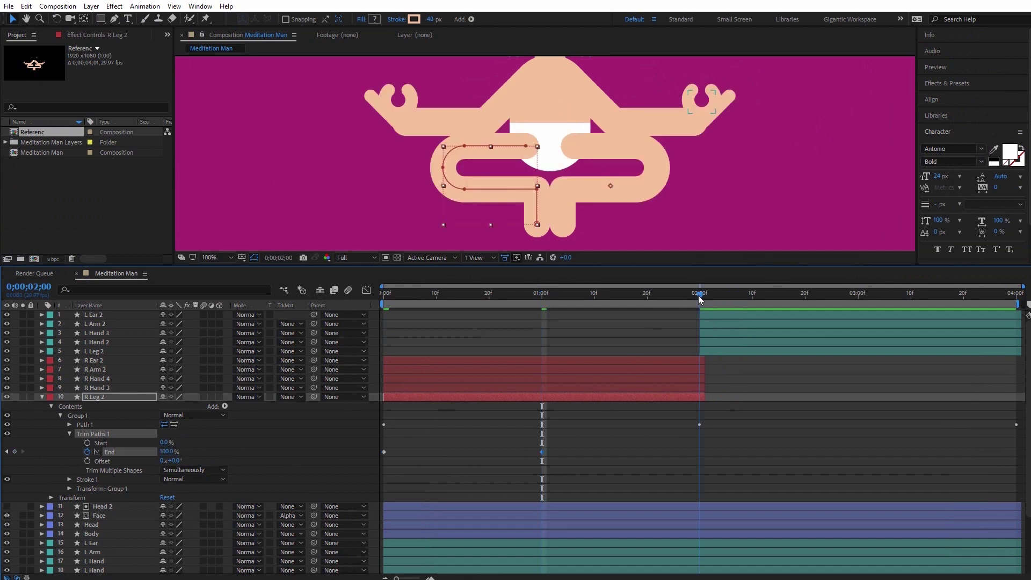
{"action": "left_click", "coordinate": [384, 452]}
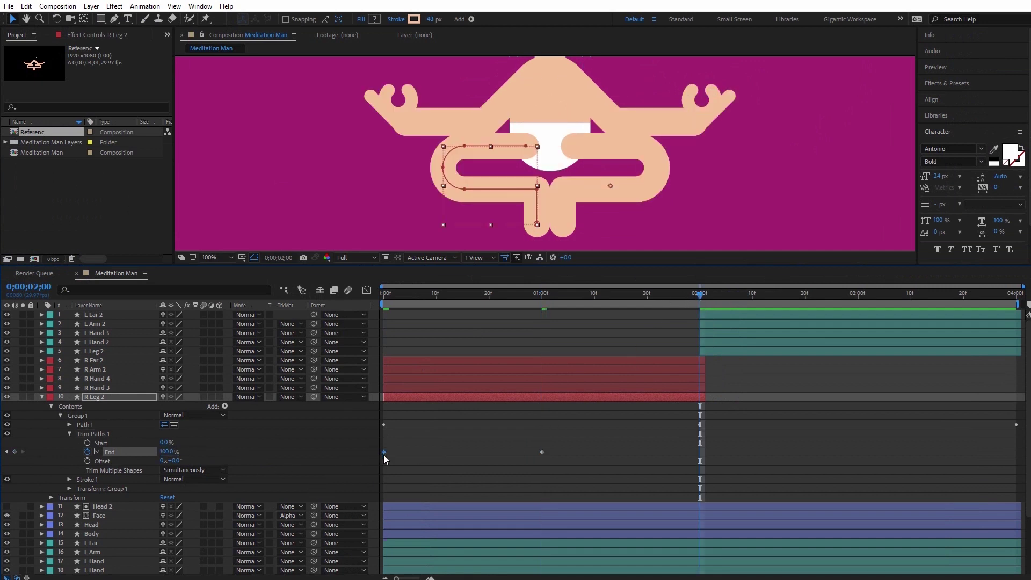
{"action": "key", "text": "ctrl+v"}
{"action": "left_click_drag", "start_coordinate": [575, 293], "coordinate": [363, 304]}
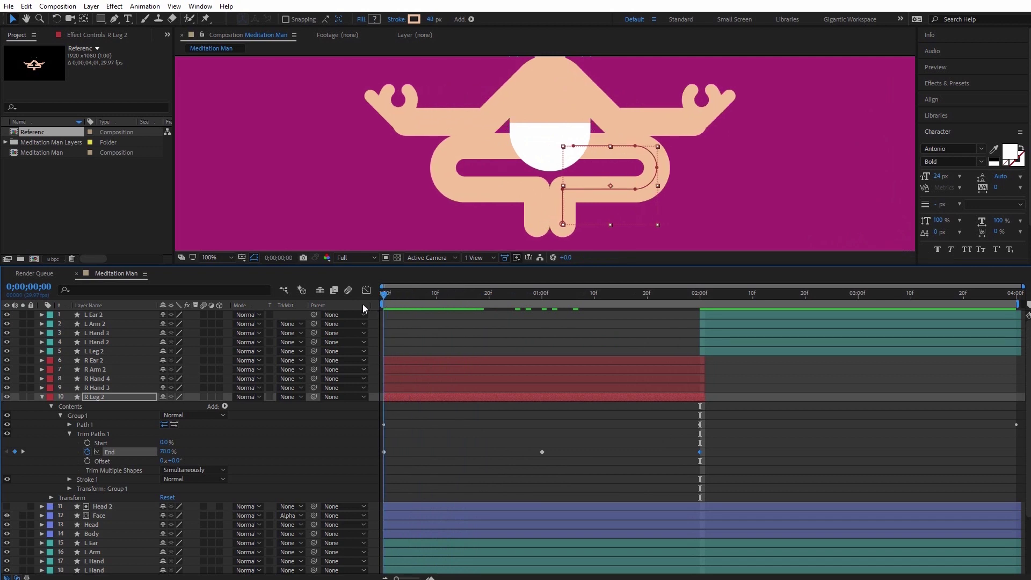
- Copy R Leg 2's three Trim Paths End keyframes and add Trim Paths to Group 1 of the L Leg 2 layer
{"action": "left_click_drag", "start_coordinate": [707, 440], "coordinate": [382, 458]}
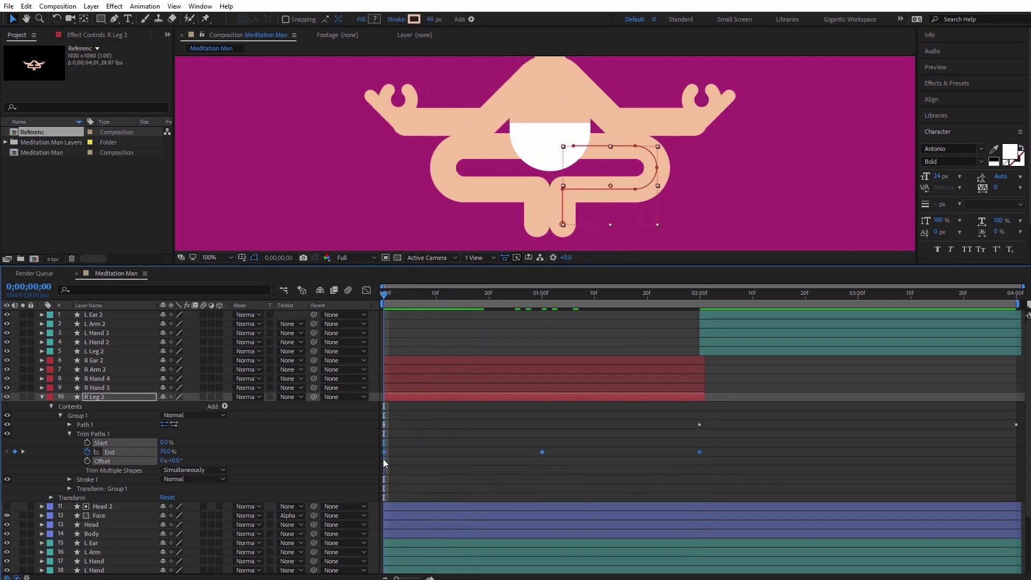
{"action": "left_click", "coordinate": [702, 295]}
{"action": "left_click", "coordinate": [710, 352]}
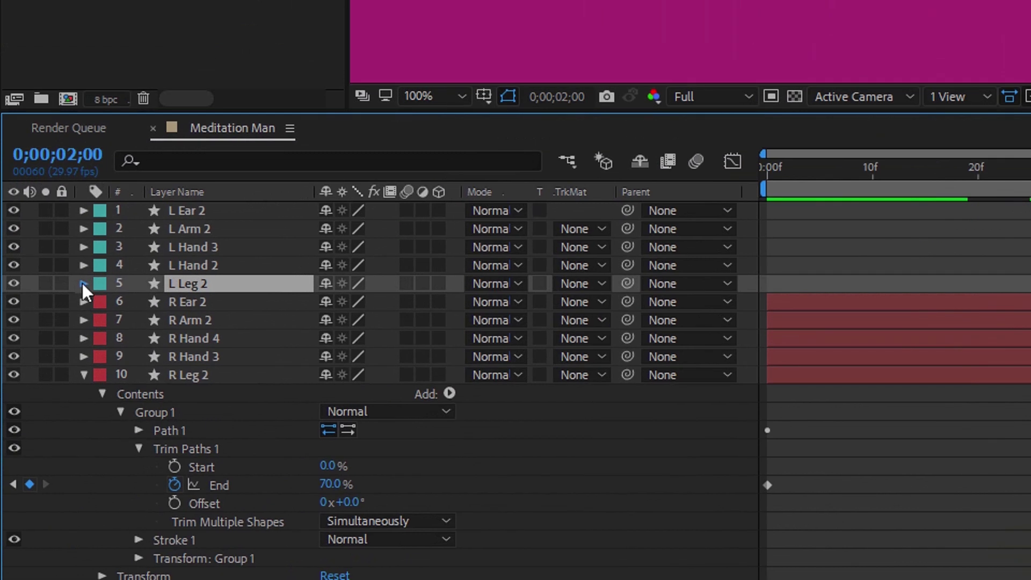
{"action": "left_click", "coordinate": [83, 283]}
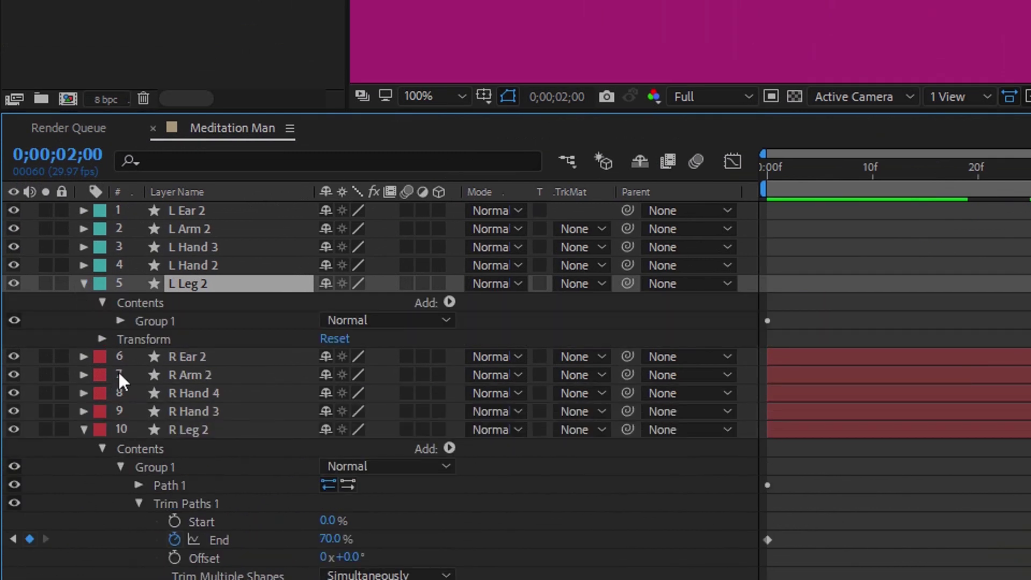
{"action": "left_click", "coordinate": [137, 322]}
{"action": "left_click", "coordinate": [120, 321]}
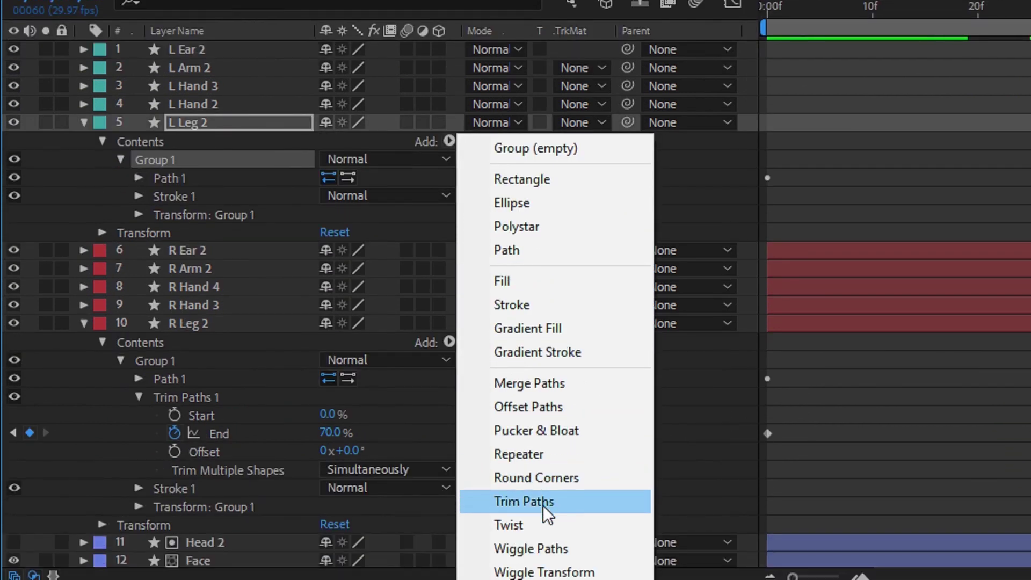
{"action": "left_click", "coordinate": [535, 499]}
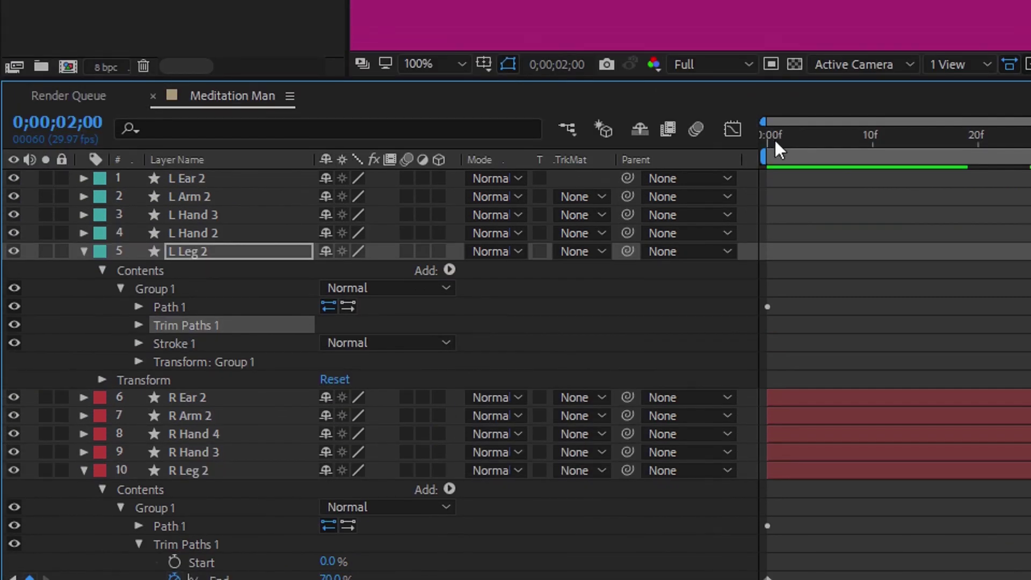
- Paste the copied End keyframes onto L Leg 2's Trim Paths at 2 seconds and collapse both leg layers
{"action": "left_click_drag", "start_coordinate": [775, 21], "coordinate": [755, 19]}
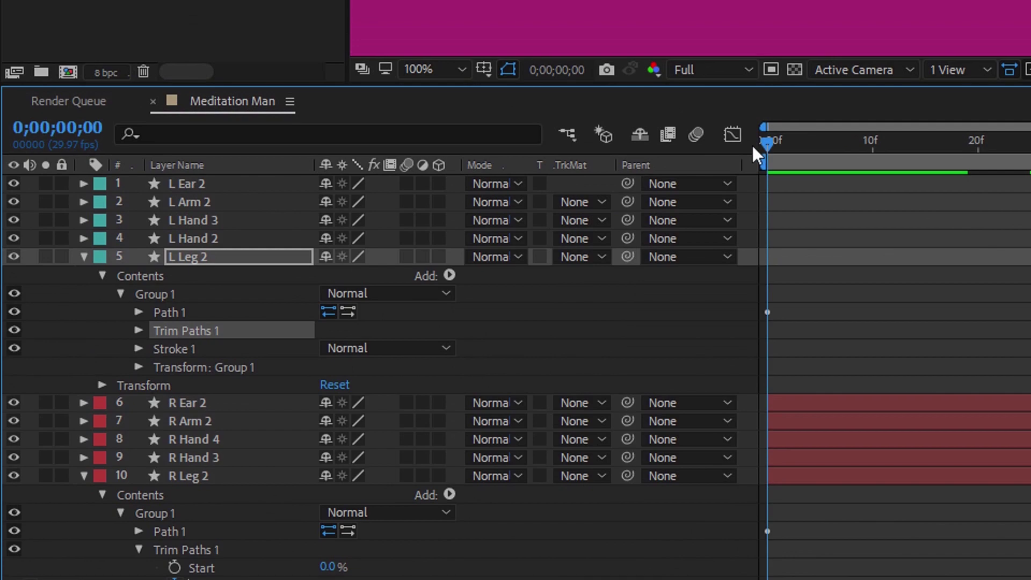
{"action": "left_click_drag", "start_coordinate": [755, 153], "coordinate": [700, 293]}
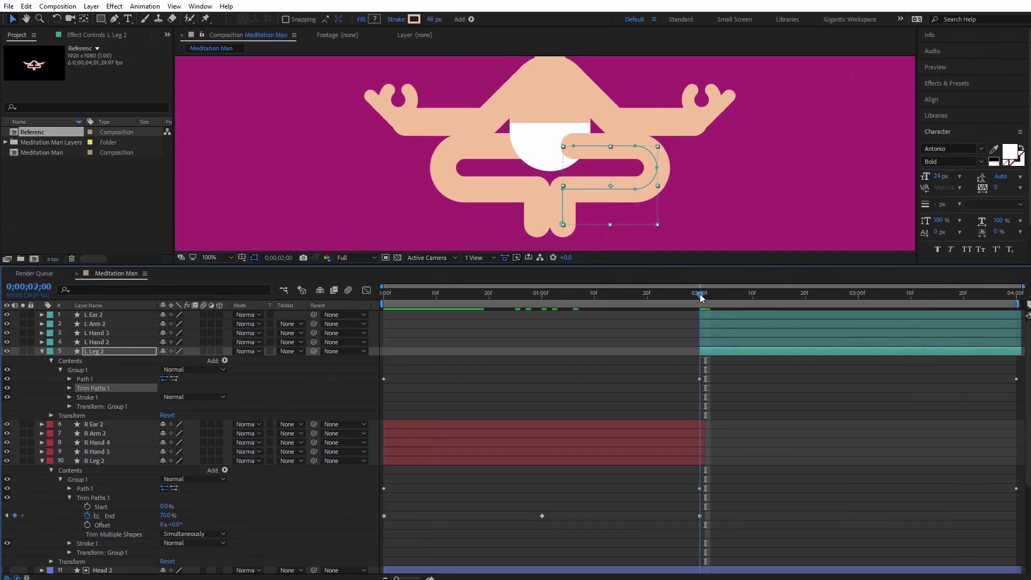
{"action": "left_click", "coordinate": [70, 388]}
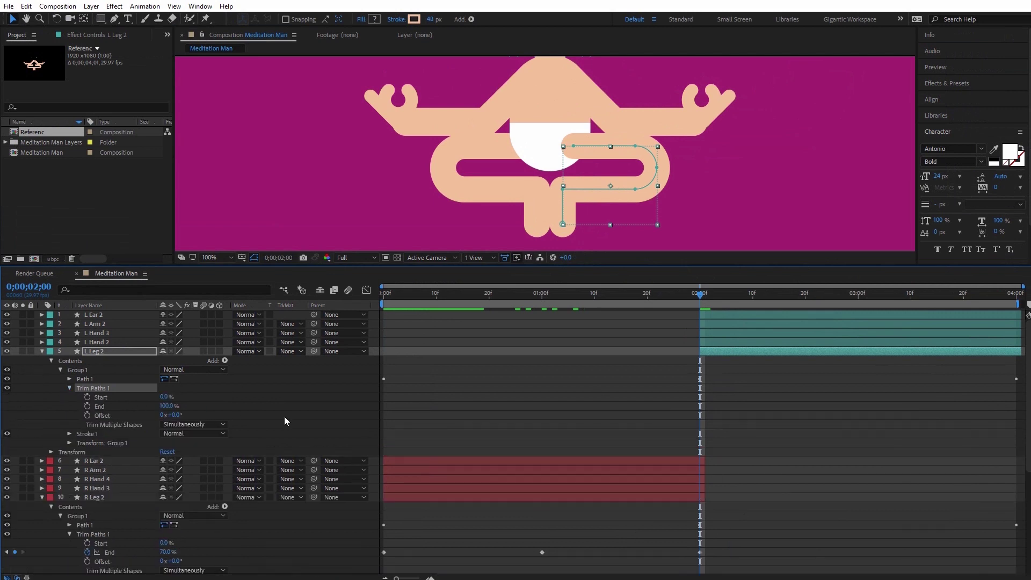
{"action": "key", "text": "ctrl+v"}
{"action": "left_click", "coordinate": [769, 443]}
{"action": "left_click", "coordinate": [42, 351]}
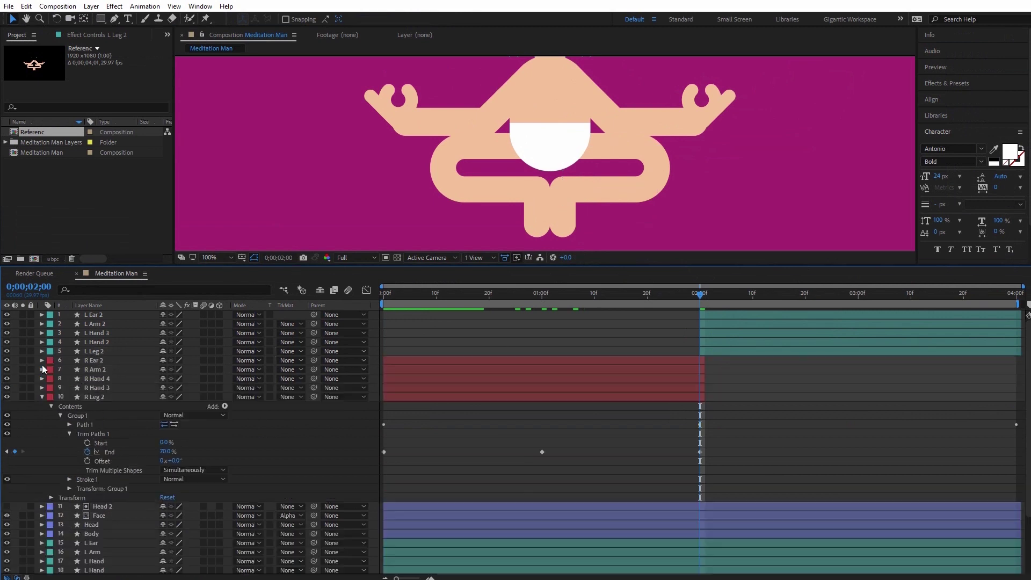
{"action": "left_click", "coordinate": [42, 396]}
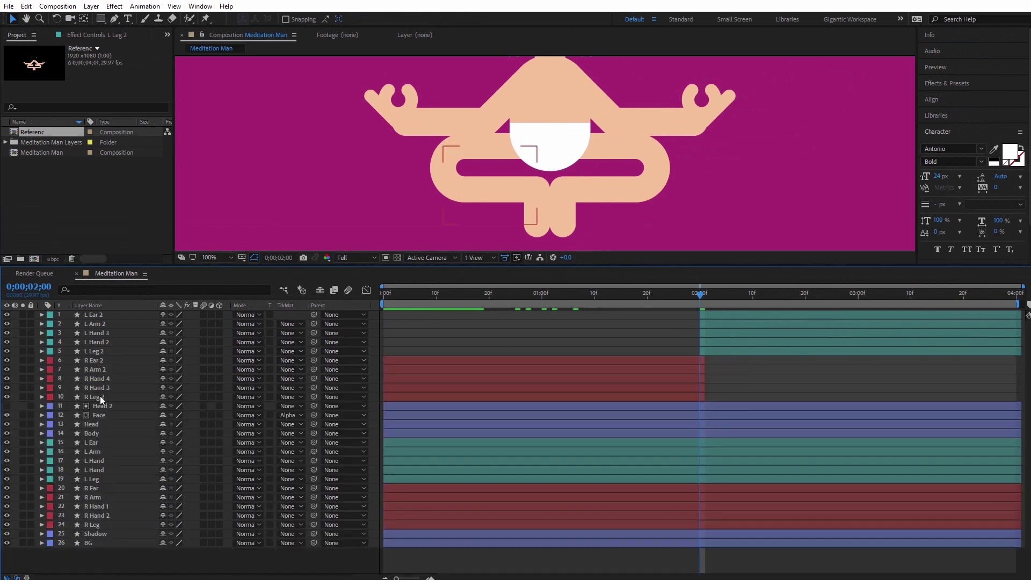
- Preview the rotation at 50% magnification to check how both trimmed legs overlap the body
{"action": "left_click", "coordinate": [217, 259]}
{"action": "left_click", "coordinate": [249, 365]}
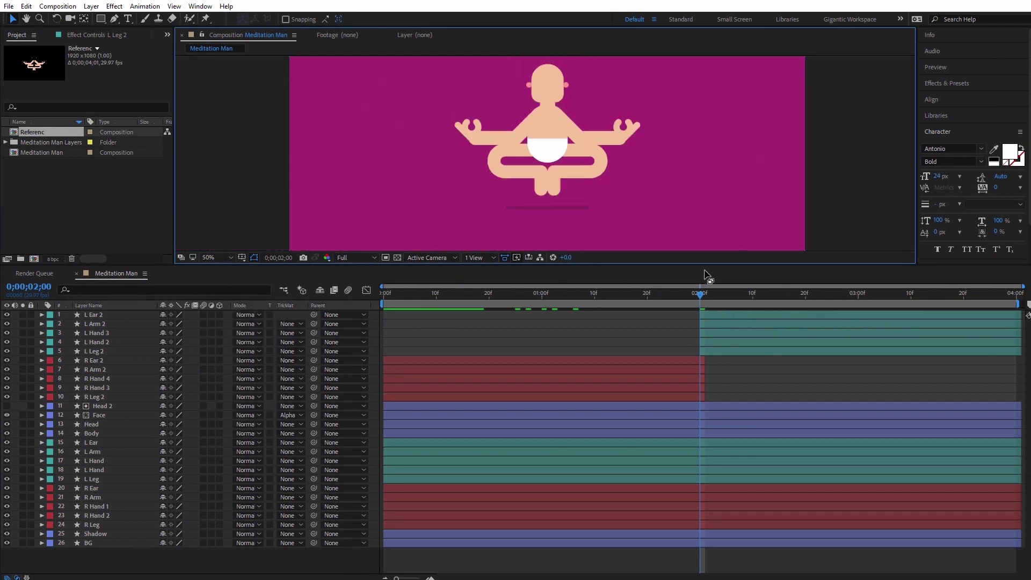
{"action": "key", "text": "space"}
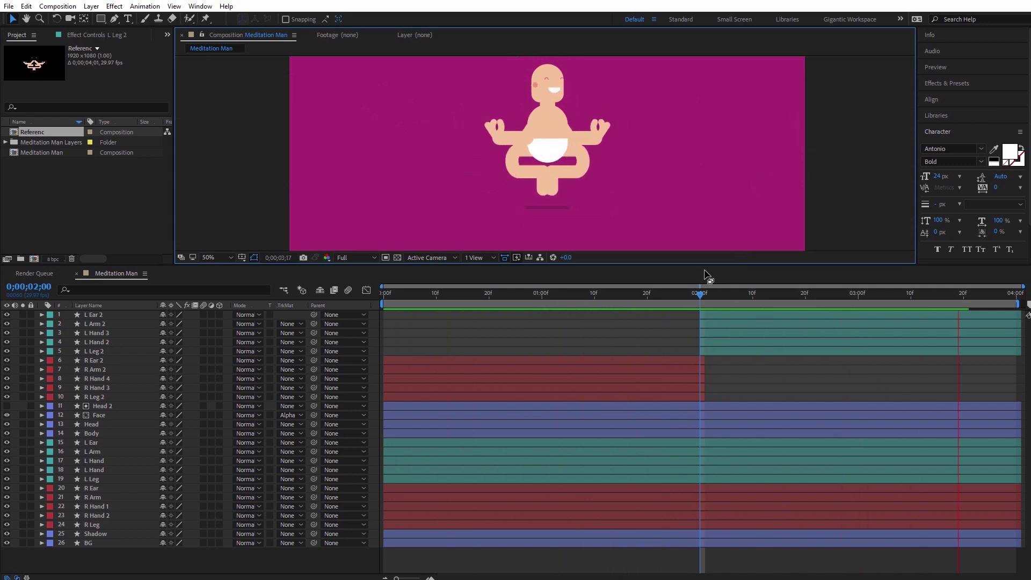
{"action": "key", "text": "space"}
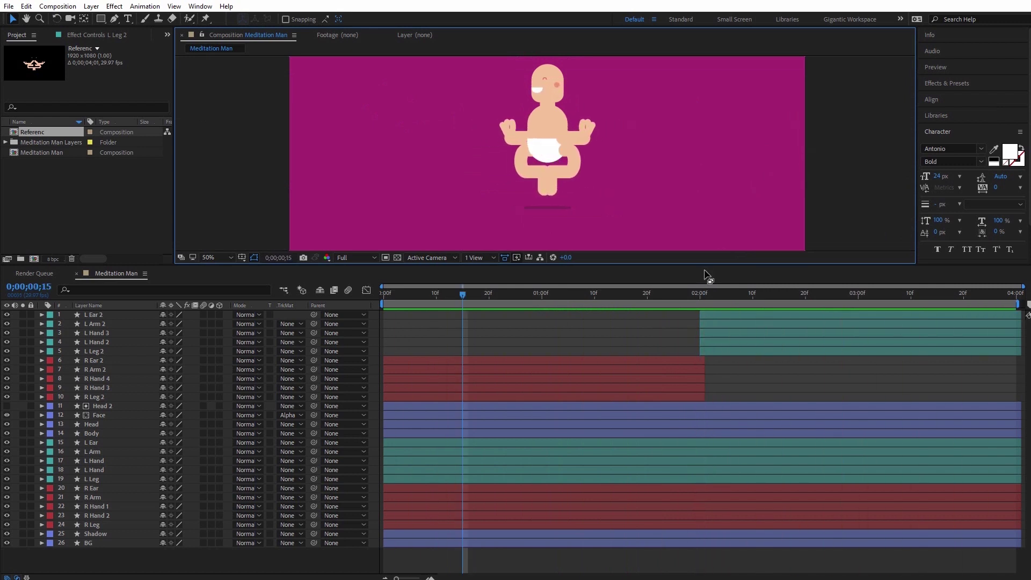
- Enlarge the timeline and reveal the keyframed properties of all layers from L Ear 2 through Shadow
{"action": "left_click", "coordinate": [101, 305]}
{"action": "left_click_drag", "start_coordinate": [177, 272], "coordinate": [184, 143]}
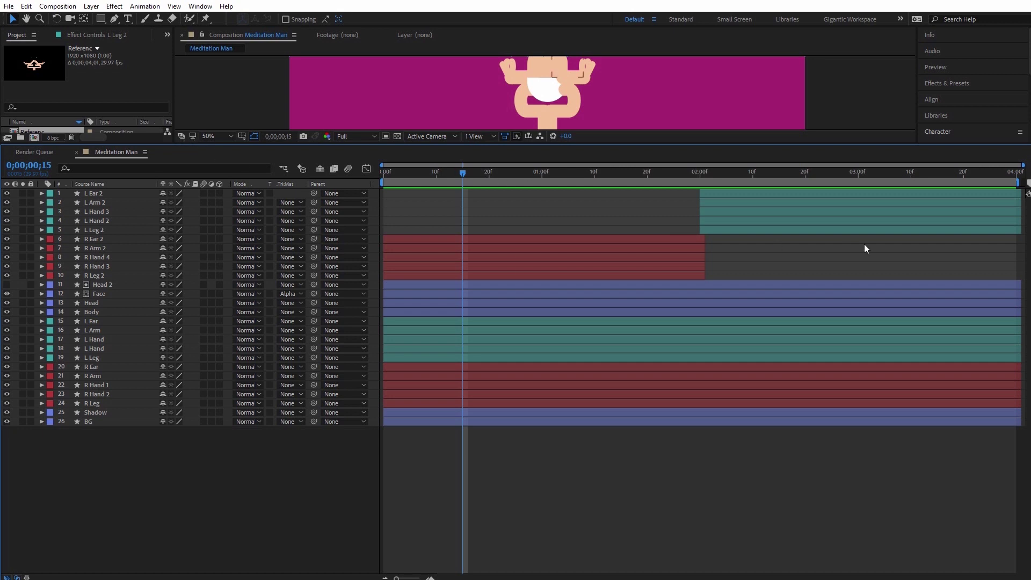
{"action": "left_click", "coordinate": [750, 194]}
{"action": "left_click", "coordinate": [736, 195]}
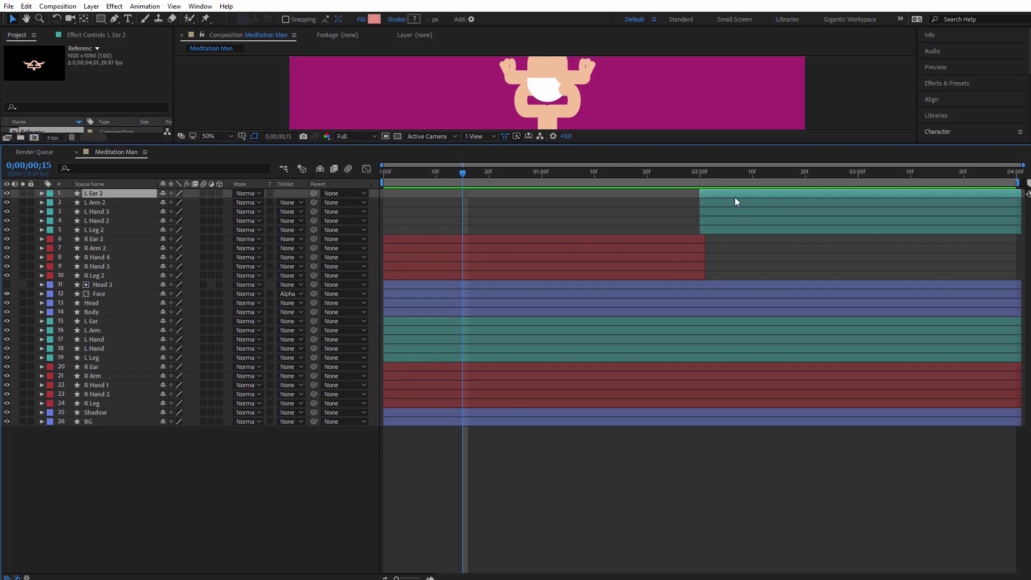
{"action": "left_click", "coordinate": [102, 412], "text": "shift"}
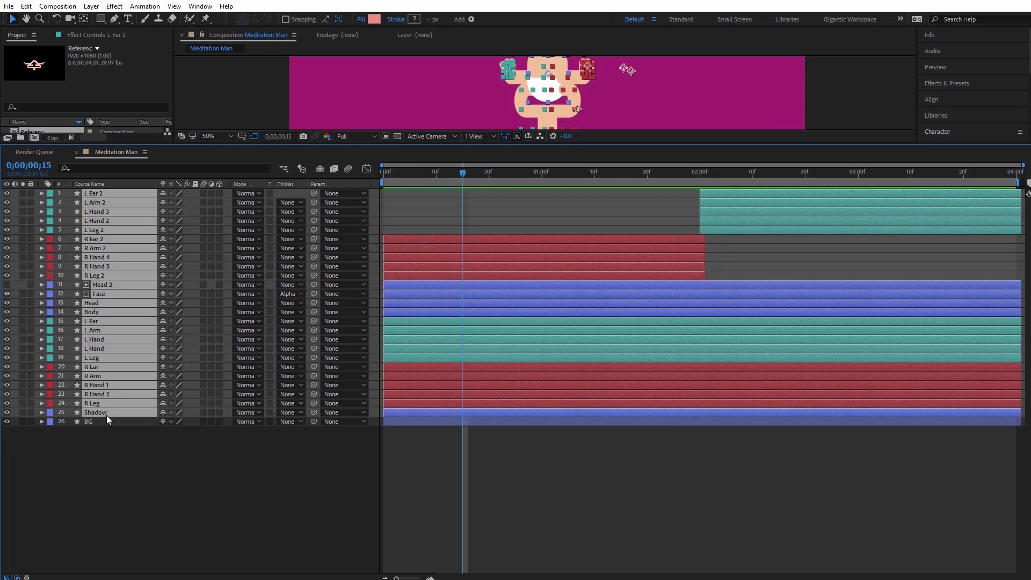
{"action": "key", "text": "u"}
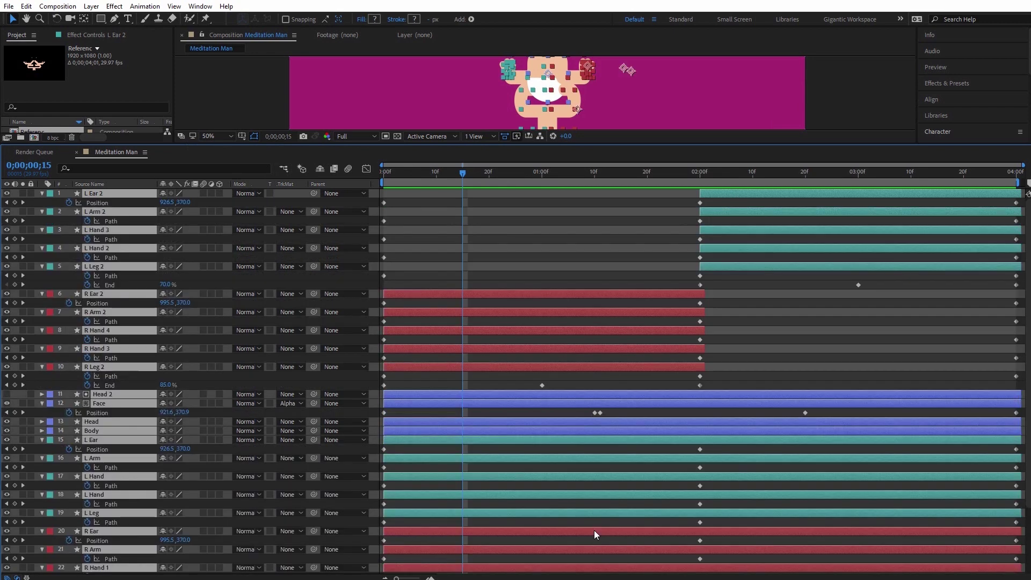
{"action": "left_click", "coordinate": [939, 337]}
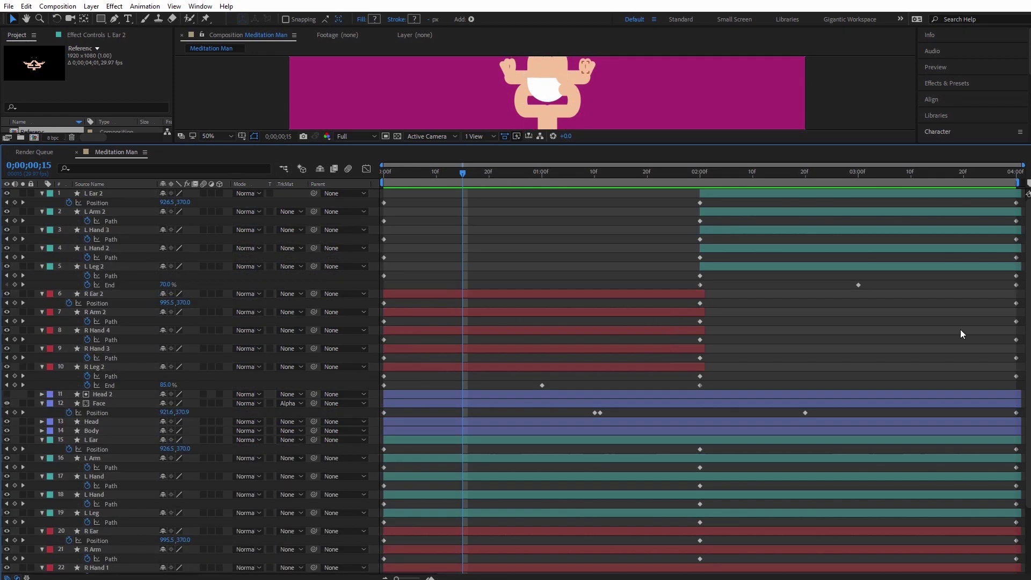
- Apply Easy Ease to all the revealed keyframes except the Face layer's Position keyframes, and collapse the eased layers
{"action": "left_click_drag", "start_coordinate": [1020, 200], "coordinate": [422, 553]}
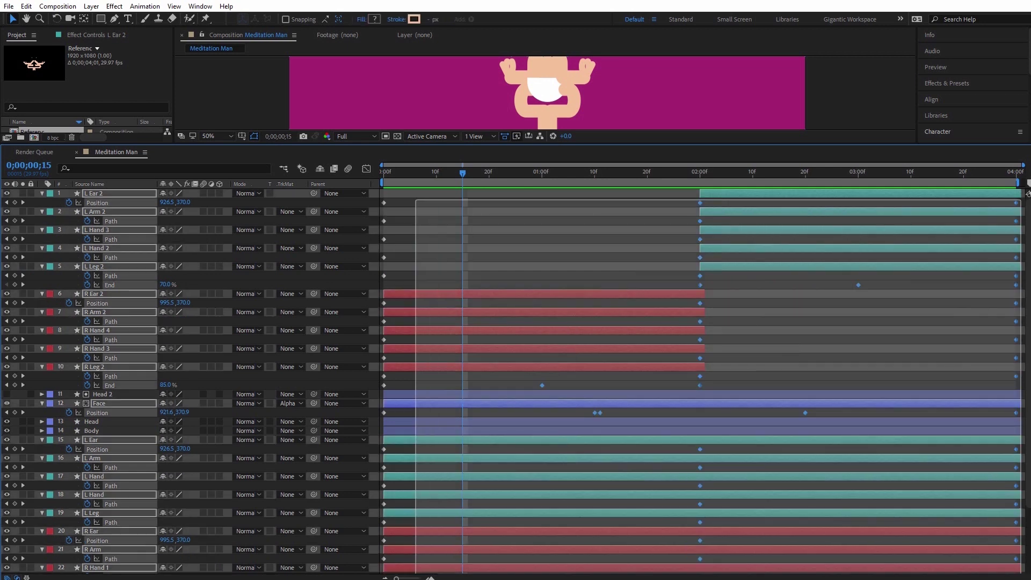
{"action": "scroll", "coordinate": [422, 553], "scroll_direction": "down", "scroll_amount": 3}
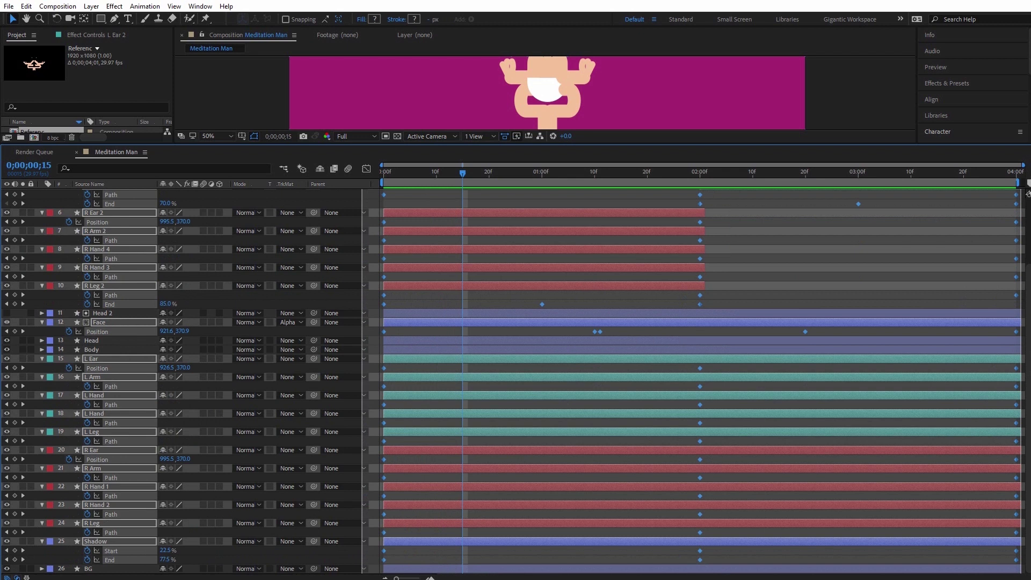
{"action": "left_click_drag", "start_coordinate": [362, 566], "coordinate": [381, 567]}
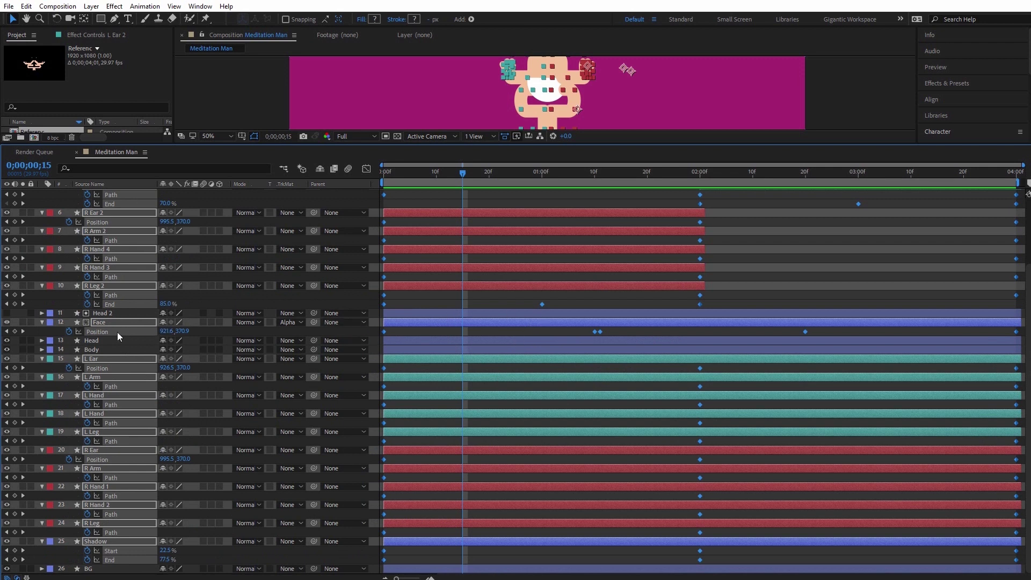
{"action": "key", "text": "F2"}
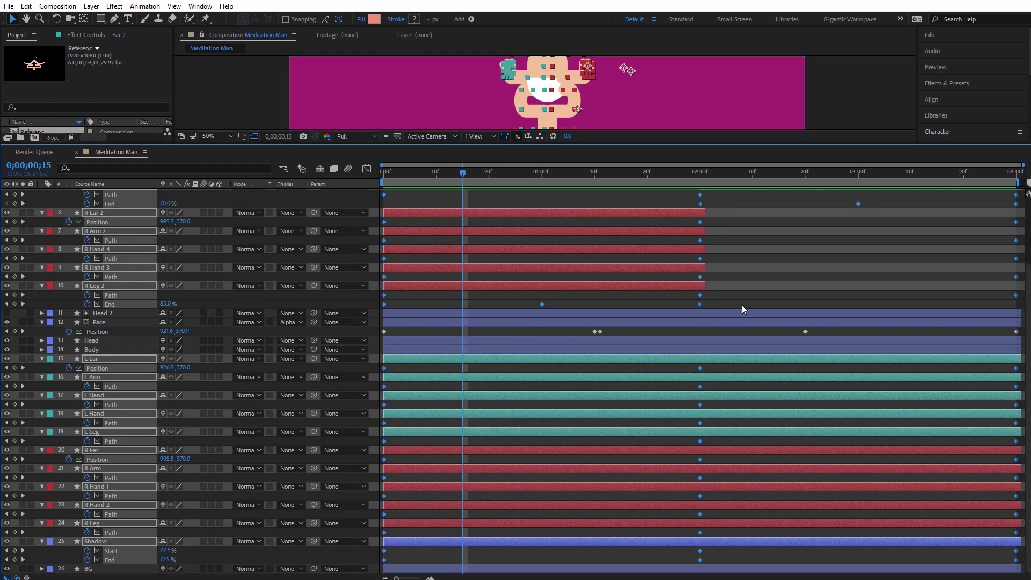
{"action": "key", "text": "F9"}
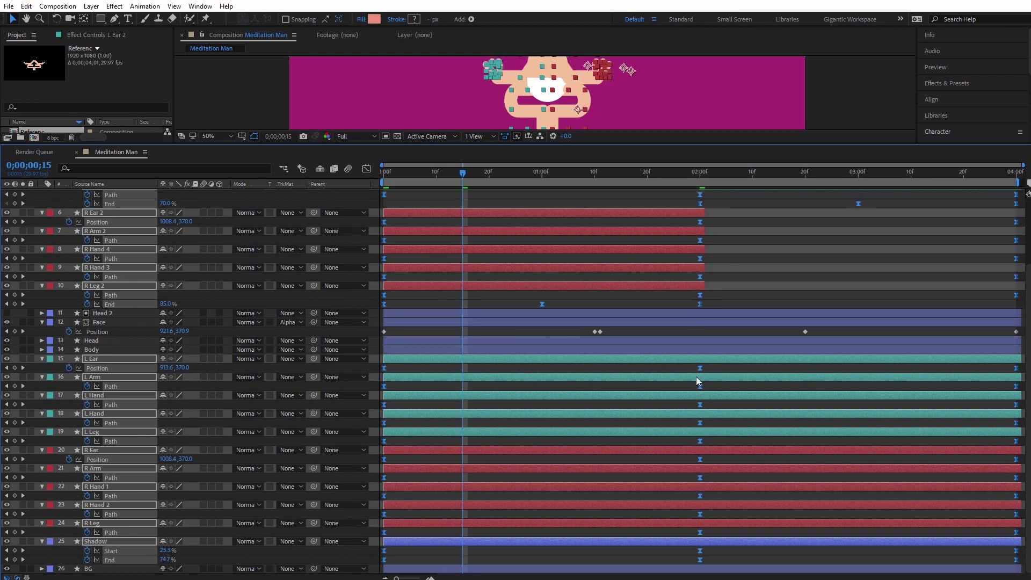
{"action": "key", "text": "u"}
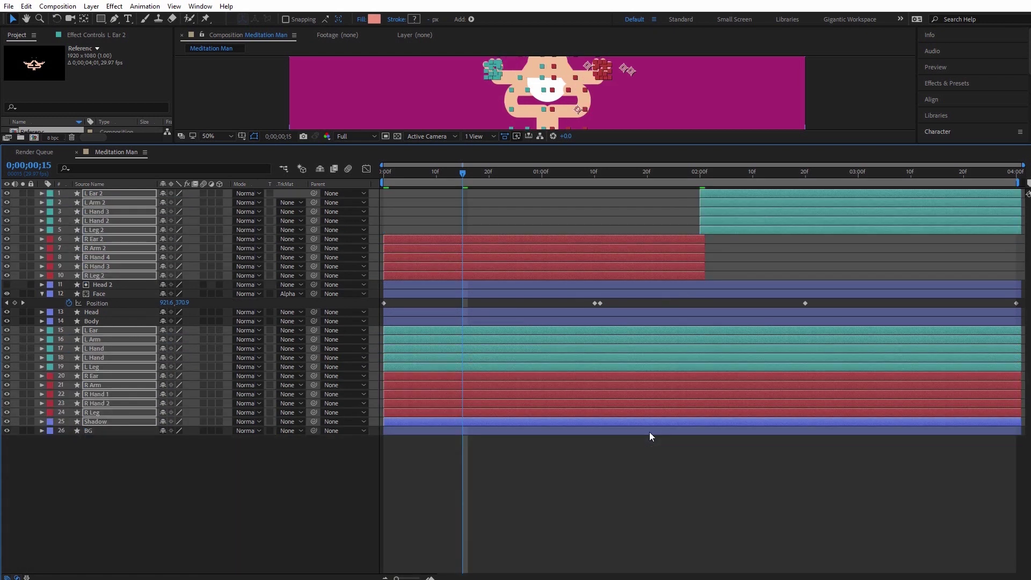
{"action": "left_click", "coordinate": [623, 491]}
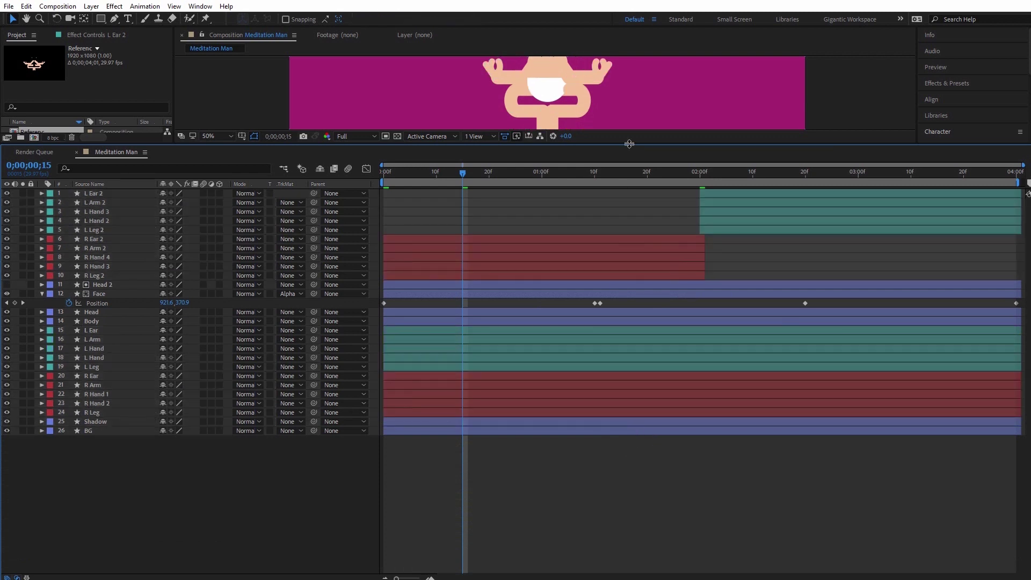
- Enlarge the composition view and preview the eased rotation of the whole character
{"action": "left_click_drag", "start_coordinate": [642, 145], "coordinate": [634, 320]}
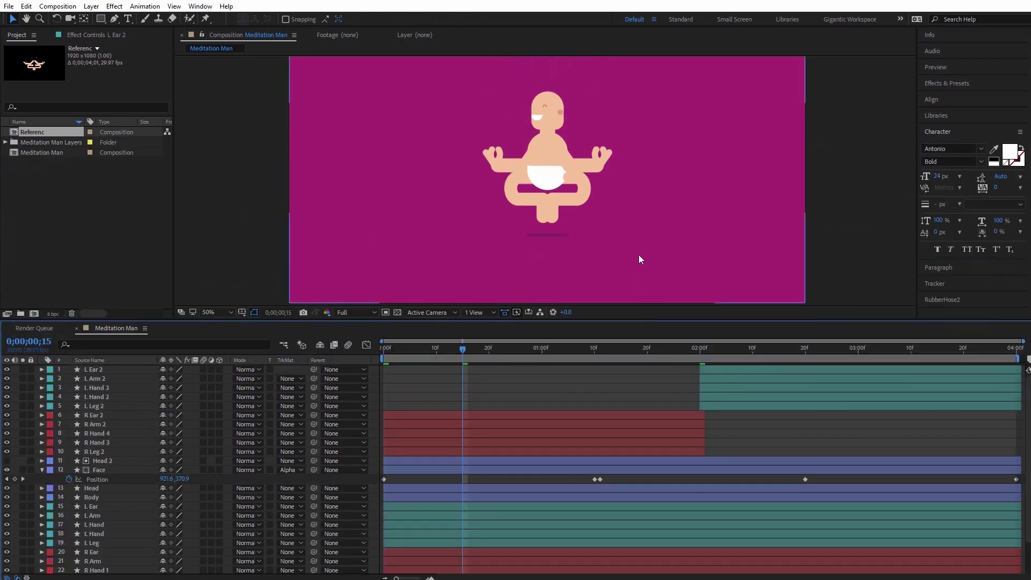
{"action": "key", "text": "space"}
{"action": "key", "text": "space"}
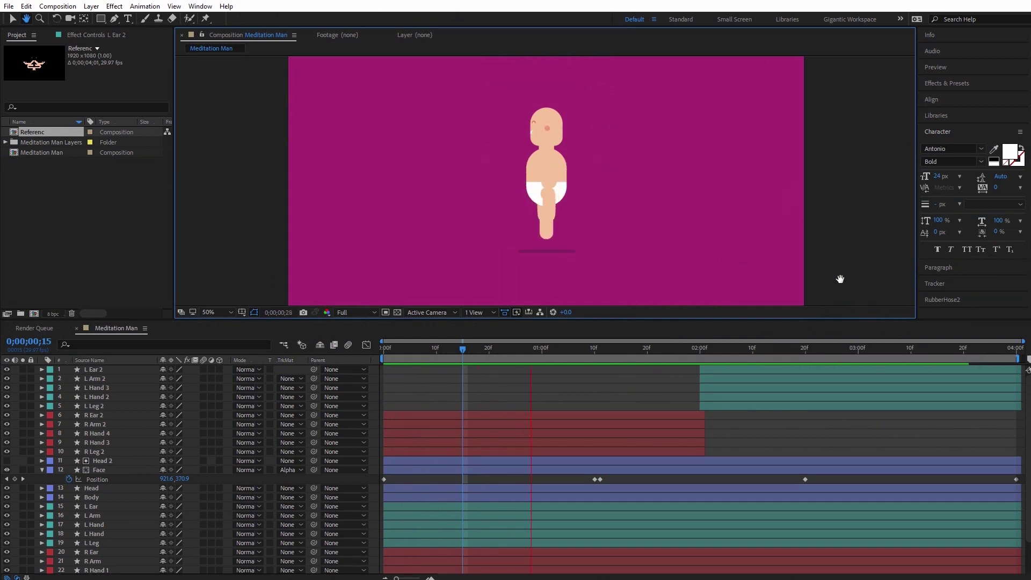
{"action": "key", "text": "space"}
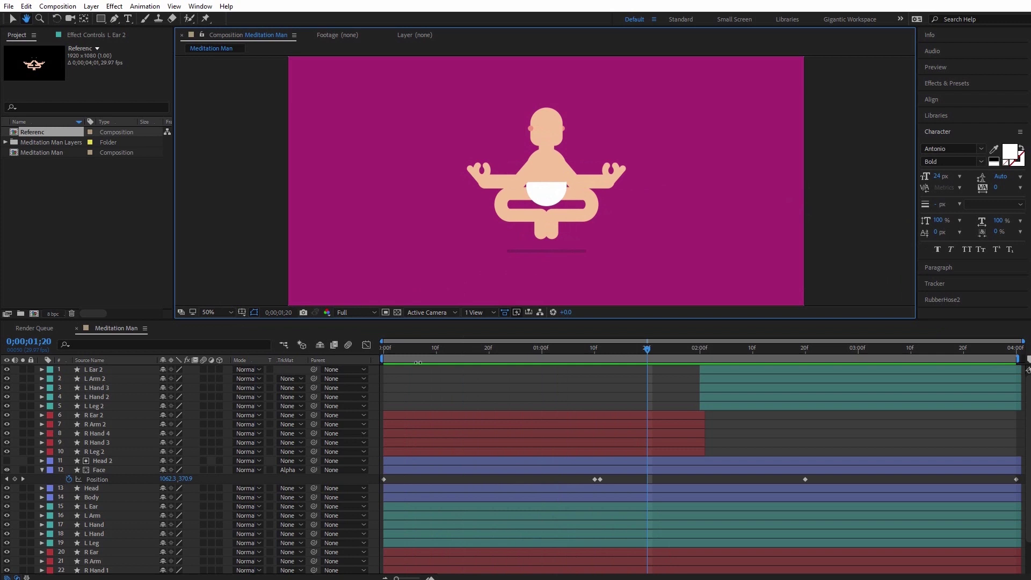
- Pre-compose all layers from L Ear 2 through R Leg into a new composition named All, leaving out Shadow and BG
{"action": "left_click", "coordinate": [764, 368]}
{"action": "scroll", "coordinate": [748, 408], "scroll_direction": "down", "scroll_amount": 3}
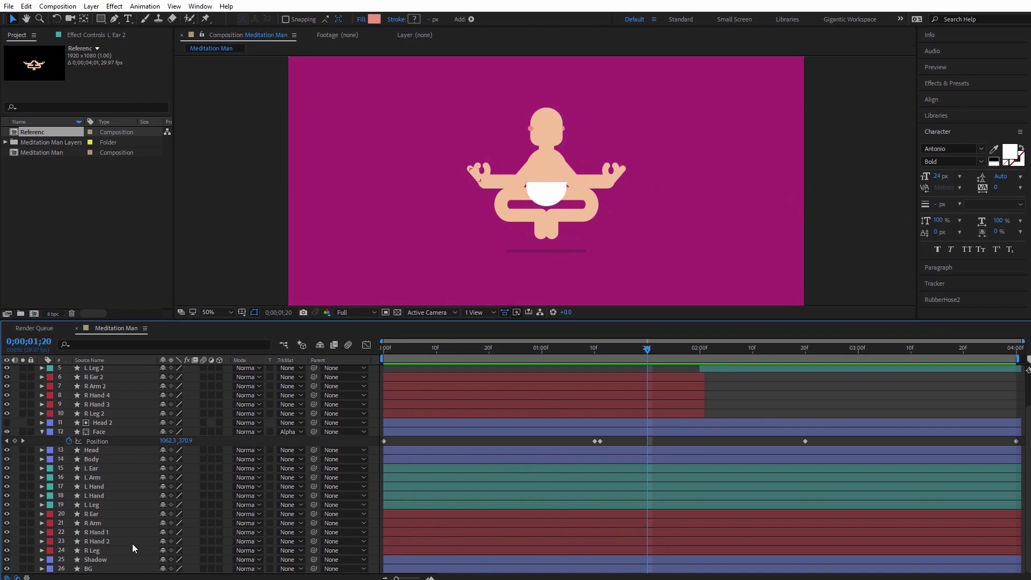
{"action": "key", "text": "ctrl+a"}
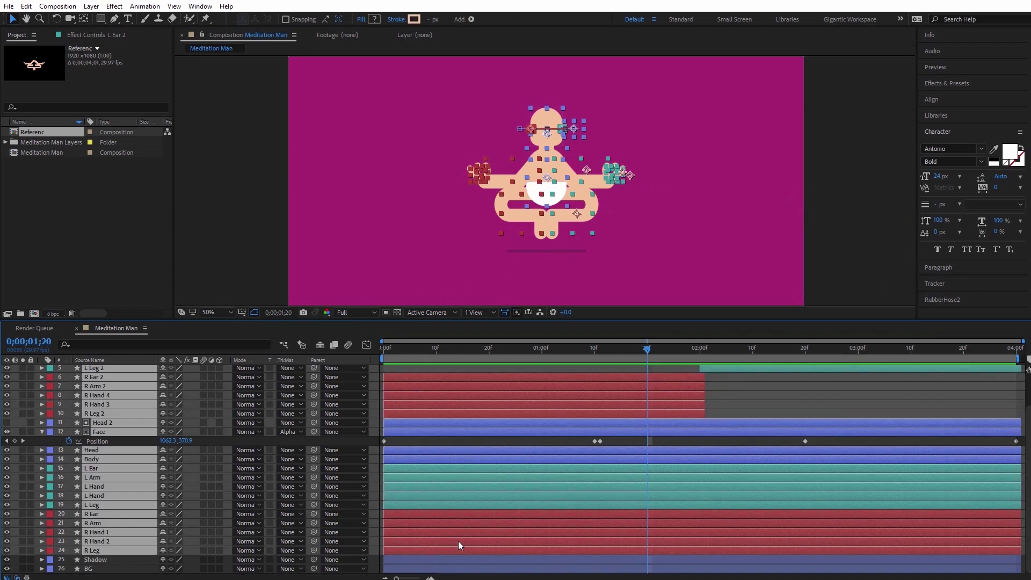
{"action": "scroll", "coordinate": [586, 440], "scroll_direction": "up", "scroll_amount": 2}
{"action": "right_click", "coordinate": [579, 420]}
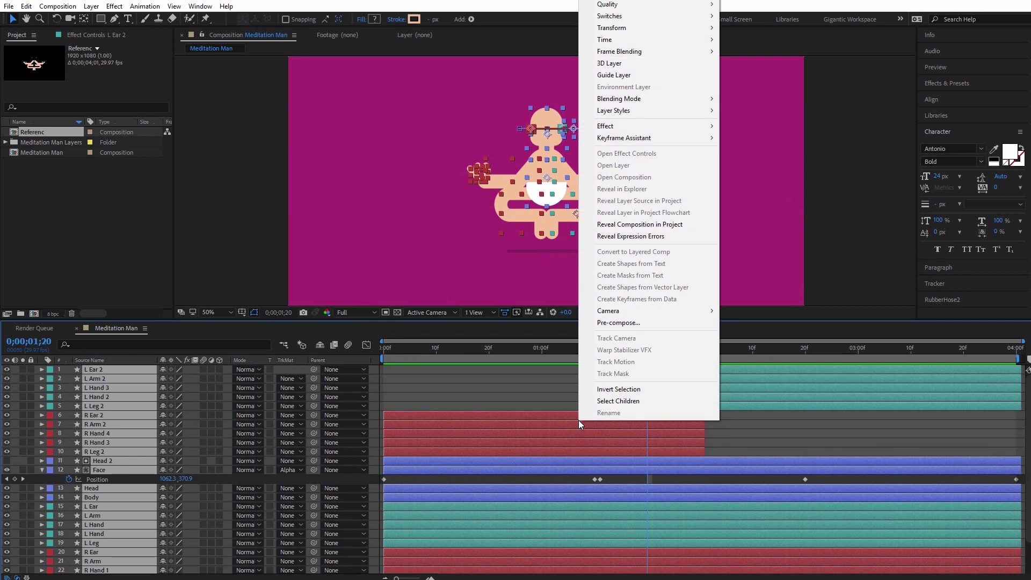
{"action": "left_click", "coordinate": [615, 323]}
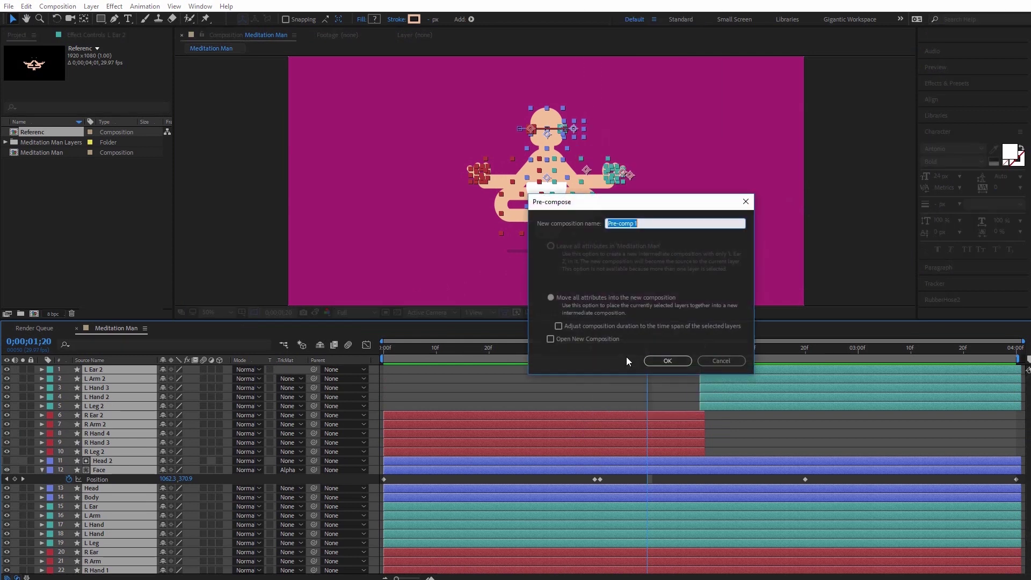
{"action": "type", "text": "All"}
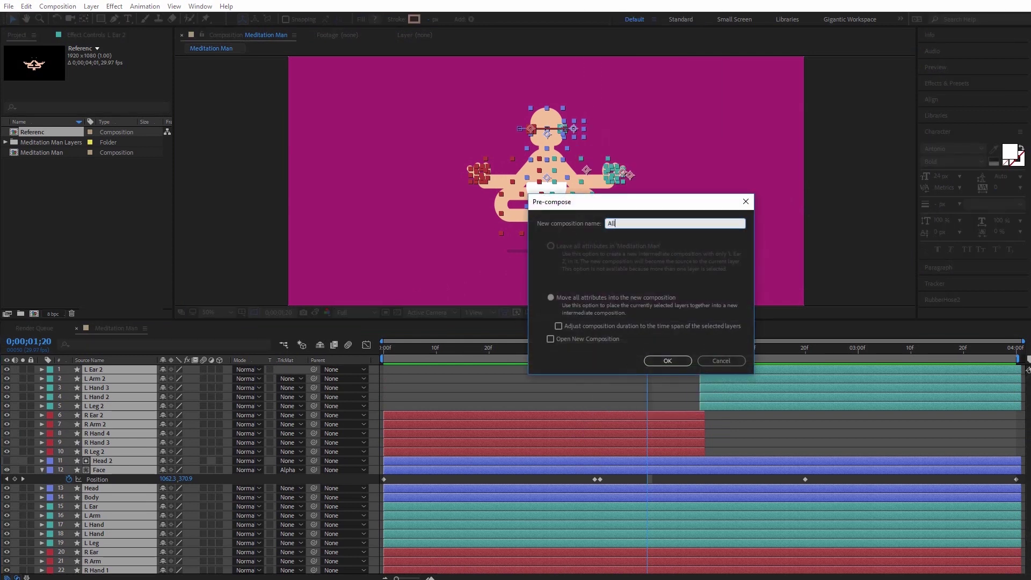
{"action": "left_click", "coordinate": [652, 359]}
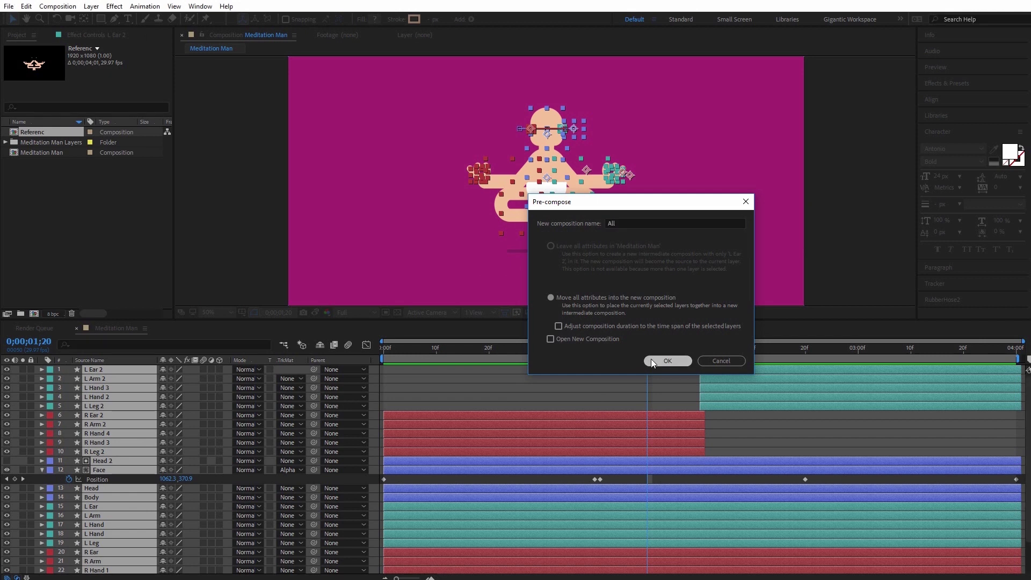
- Keyframe the All layer's Position at 960, 490 at both the start and the 4-second mark
{"action": "left_click_drag", "start_coordinate": [397, 349], "coordinate": [372, 359]}
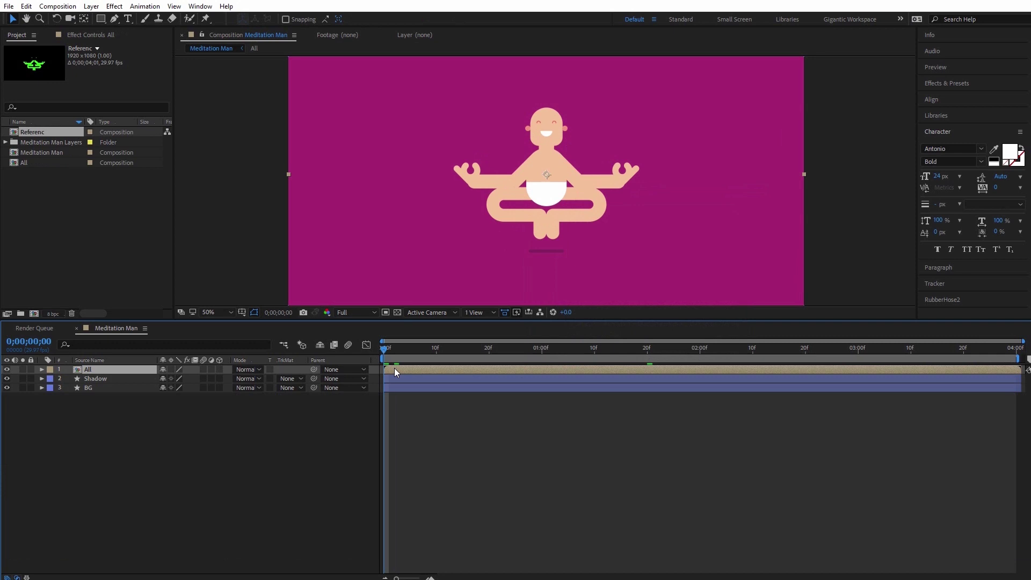
{"action": "key", "text": "p"}
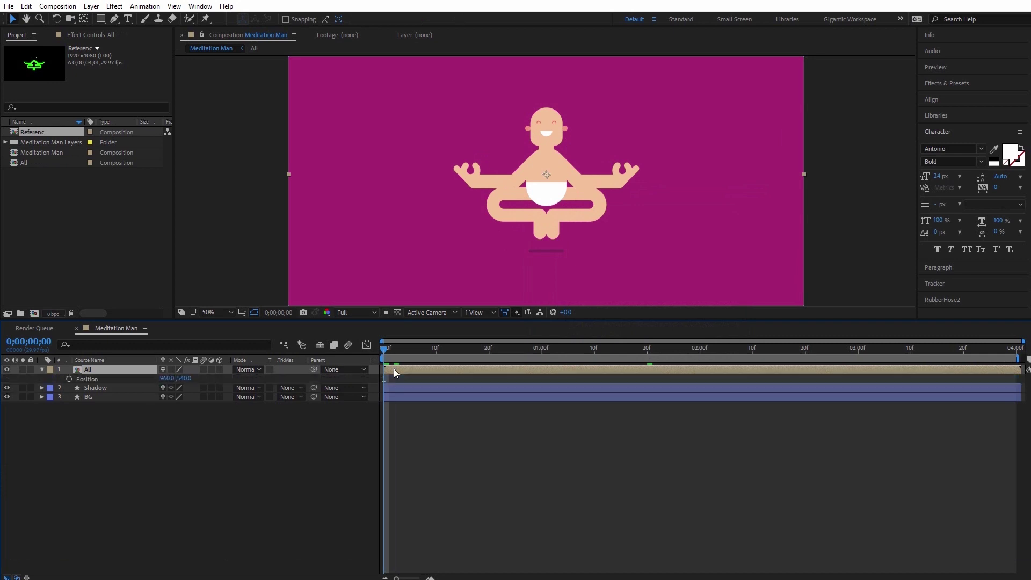
{"action": "left_click", "coordinate": [69, 378]}
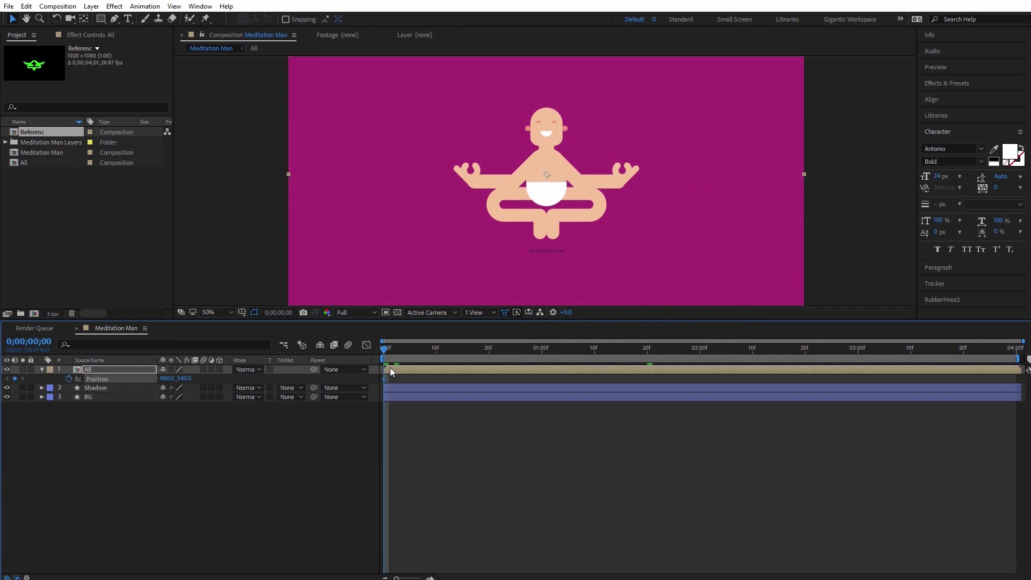
{"action": "key", "text": "Up"}
{"action": "key", "text": "Up"}
{"action": "key", "text": "Up"}
{"action": "key", "text": "Up"}
{"action": "key", "text": "Up"}
{"action": "key", "text": "Up"}
{"action": "key", "text": "Up"}
{"action": "key", "text": "Up"}
{"action": "key", "text": "Up"}
{"action": "key", "text": "Up"}
{"action": "key", "text": "Up"}
{"action": "key", "text": "Up"}
{"action": "key", "text": "Up"}
{"action": "key", "text": "Up"}
{"action": "key", "text": "Up"}
{"action": "key", "text": "Up"}
{"action": "key", "text": "Up"}
{"action": "key", "text": "Up"}
{"action": "key", "text": "Up"}
{"action": "key", "text": "Up"}
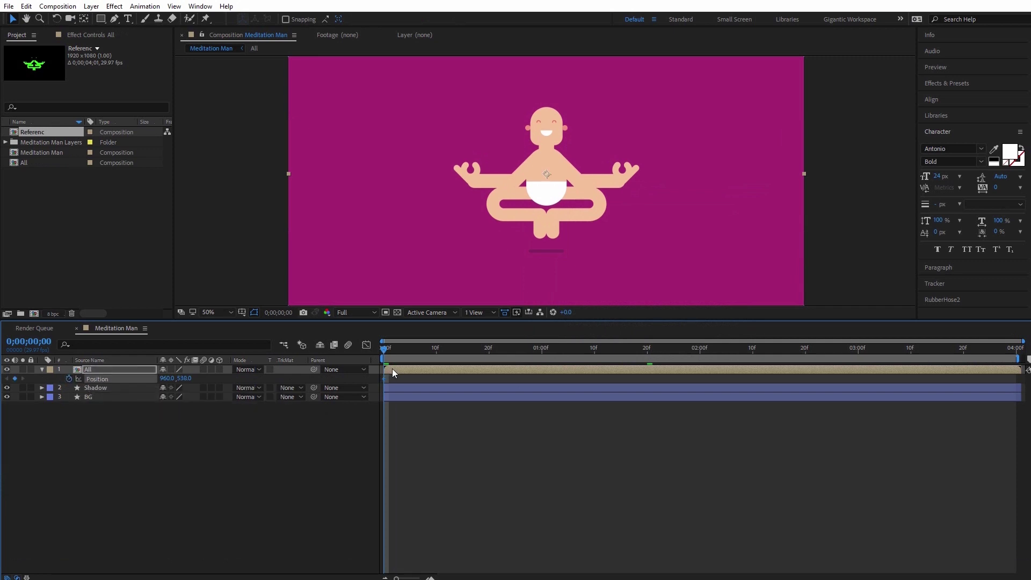
{"action": "key", "text": "Down"}
{"action": "key", "text": "Down"}
{"action": "key", "text": "Down"}
{"action": "key", "text": "Down"}
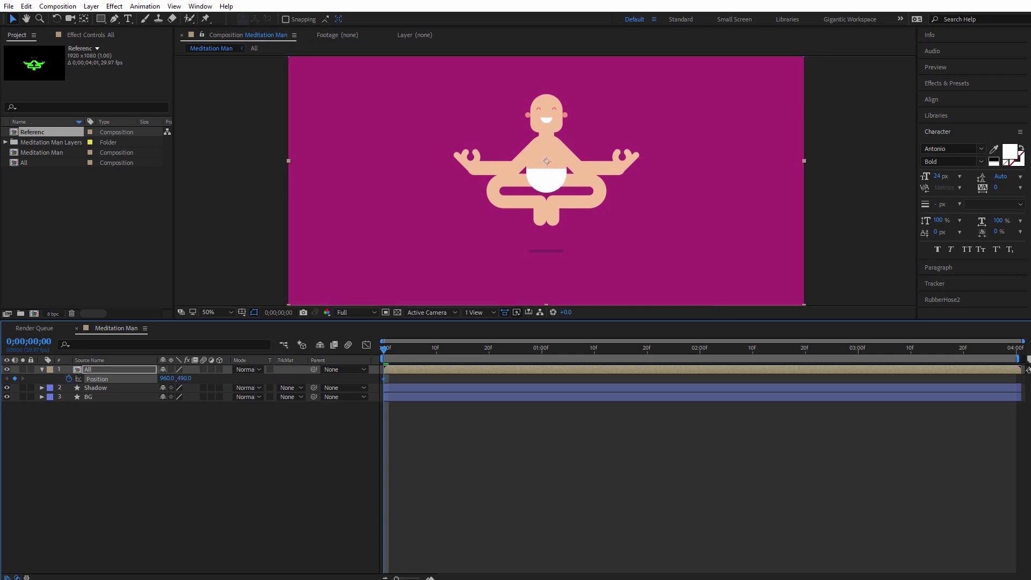
{"action": "left_click", "coordinate": [1017, 348]}
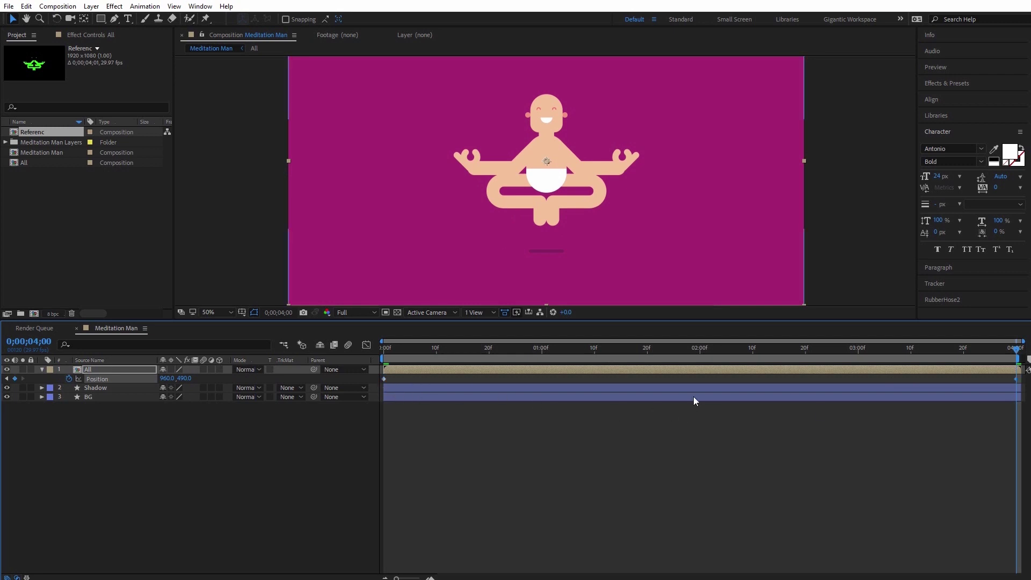
- At 2 seconds, lower the All layer to a vertical Position of about 550 so the figure sinks toward its shadow
{"action": "left_click", "coordinate": [701, 350]}
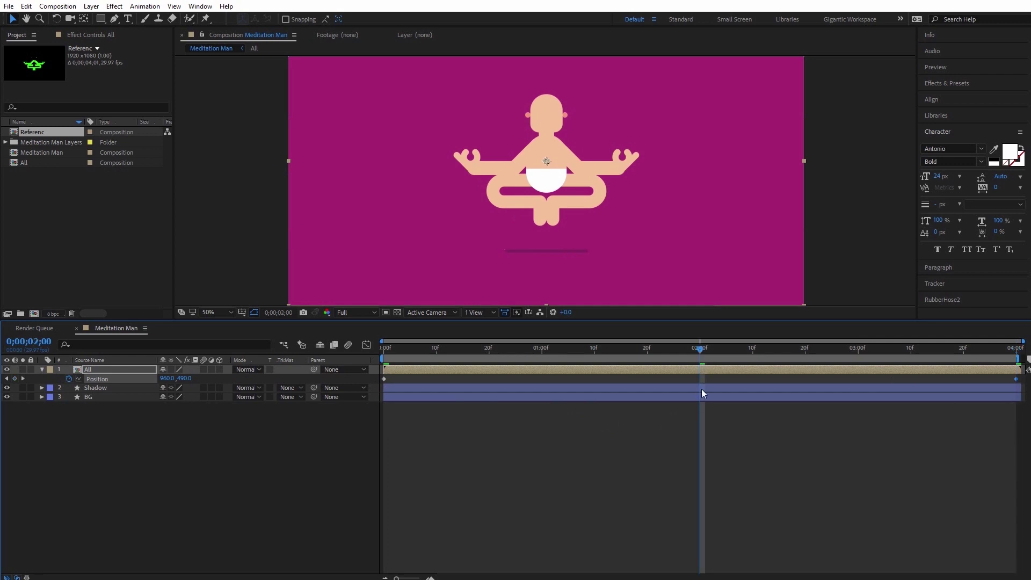
{"action": "key", "text": "shift+Down"}
{"action": "key", "text": "Down"}
{"action": "key", "text": "Down"}
{"action": "key", "text": "Down"}
{"action": "key", "text": "Down"}
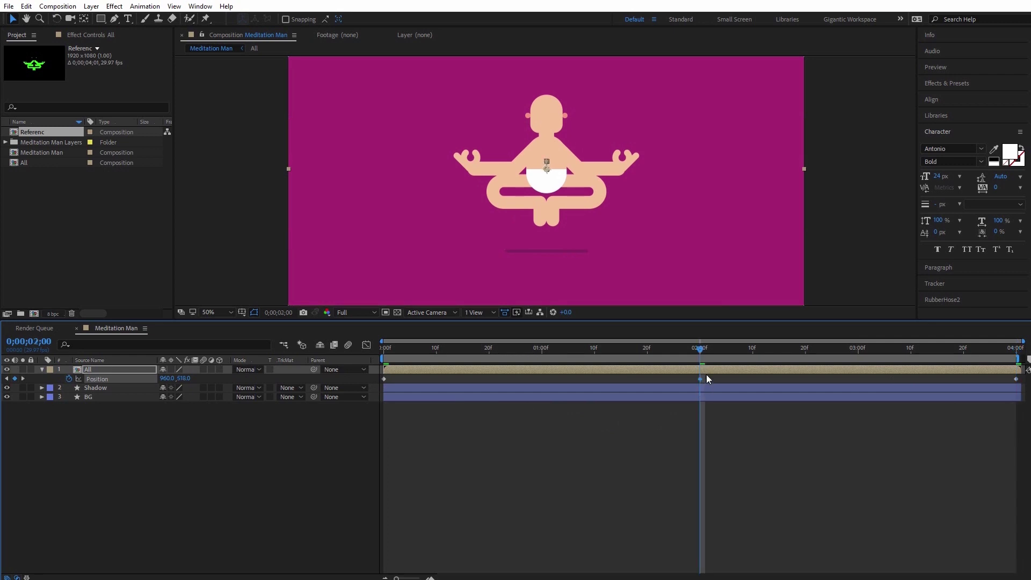
{"action": "key", "text": "shift+Down"}
{"action": "key", "text": "shift+Down"}
{"action": "key", "text": "shift+Down"}
{"action": "key", "text": "Down"}
{"action": "key", "text": "Down"}
{"action": "key", "text": "Down"}
{"action": "key", "text": "Down"}
{"action": "key", "text": "Down"}
{"action": "key", "text": "Down"}
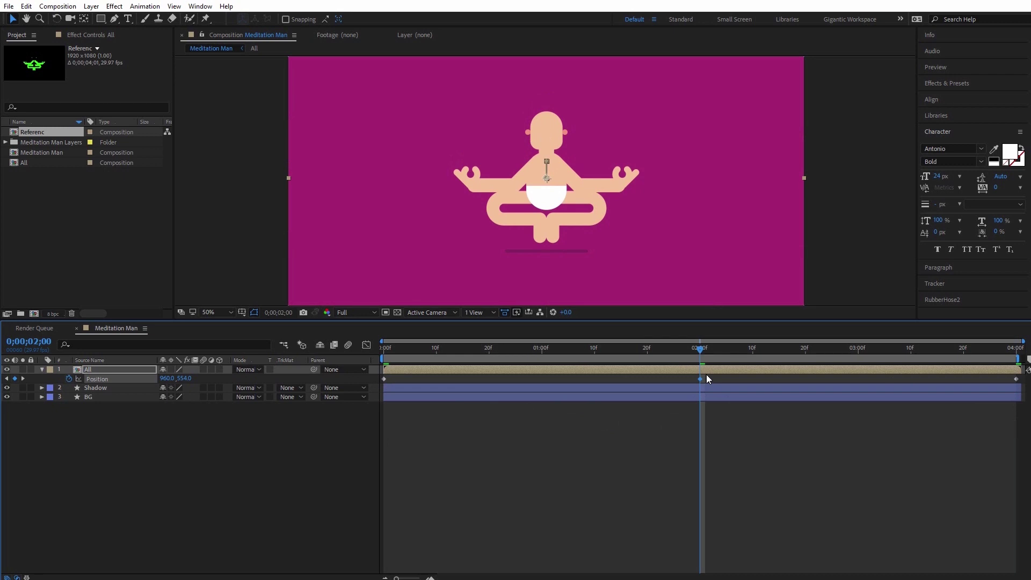
{"action": "key", "text": "Up"}
{"action": "key", "text": "Up"}
- Apply Easy Ease to all three Position keyframes of the All layer
{"action": "left_click", "coordinate": [769, 435]}
{"action": "left_click_drag", "start_coordinate": [1021, 376], "coordinate": [382, 381]}
{"action": "left_click", "coordinate": [557, 466]}
- Preview the floating rotation at 100% magnification in a maximized composition view
{"action": "key", "text": "space"}
{"action": "left_click", "coordinate": [217, 312]}
{"action": "left_click", "coordinate": [224, 435]}
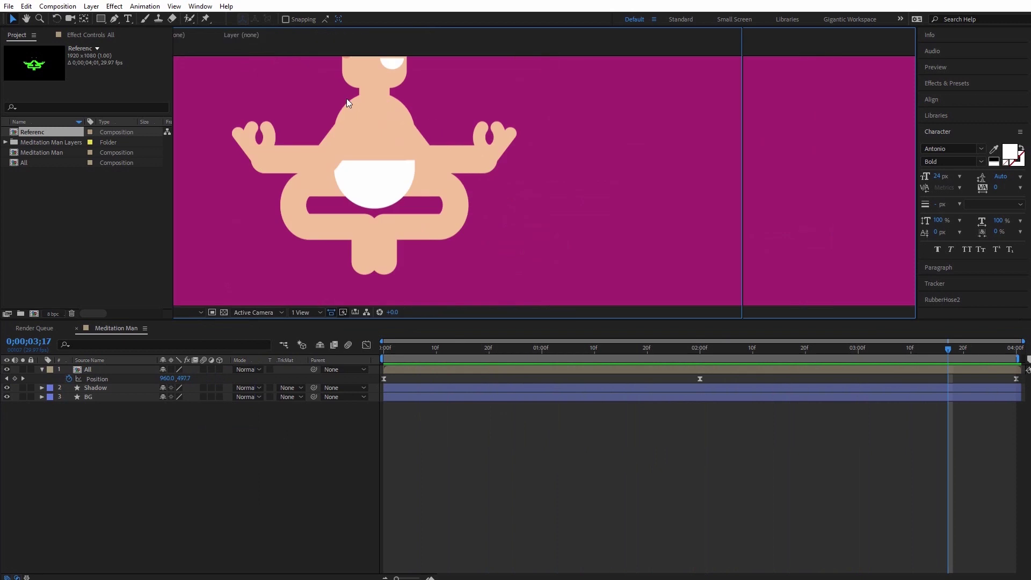
{"action": "key", "text": "grave"}
{"action": "key", "text": "space"}
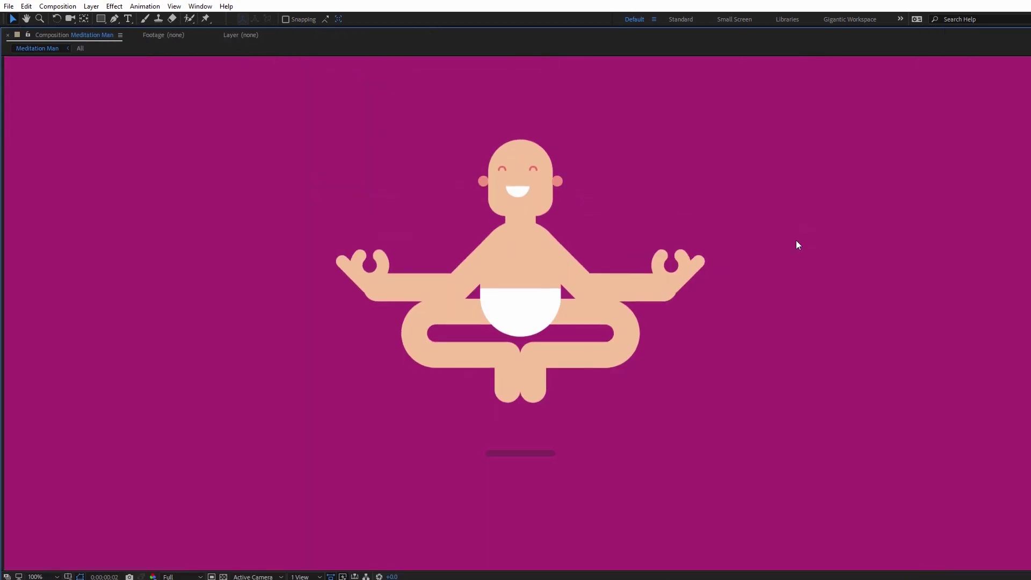